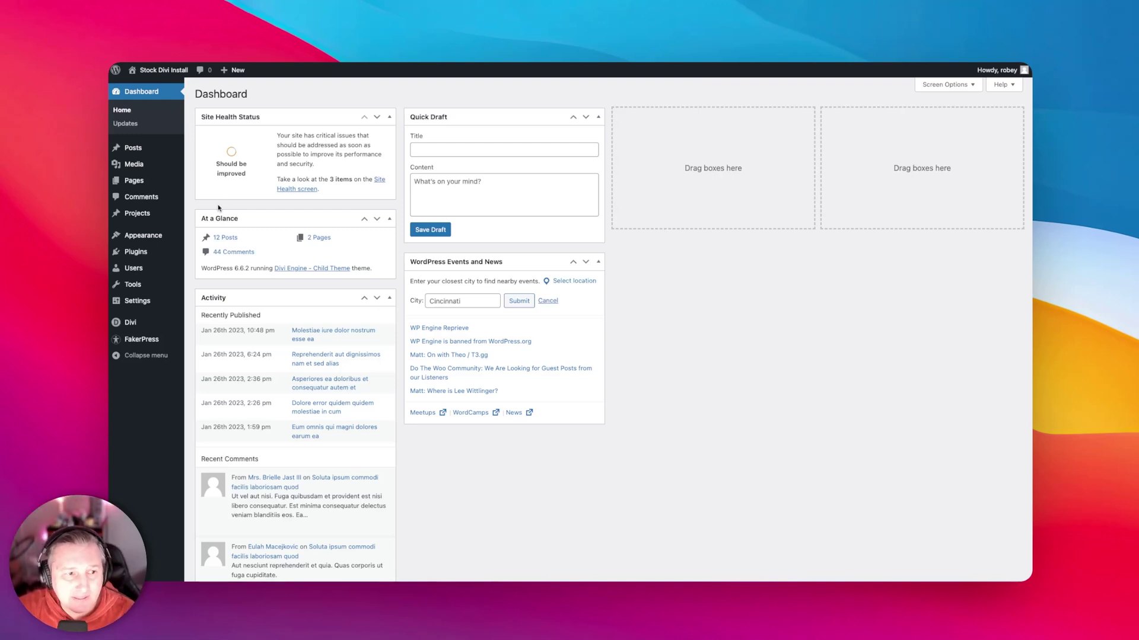
Upload the theme package Divi_5.zip and replace the installed Divi theme with the uploaded version.
left_click(146, 236)
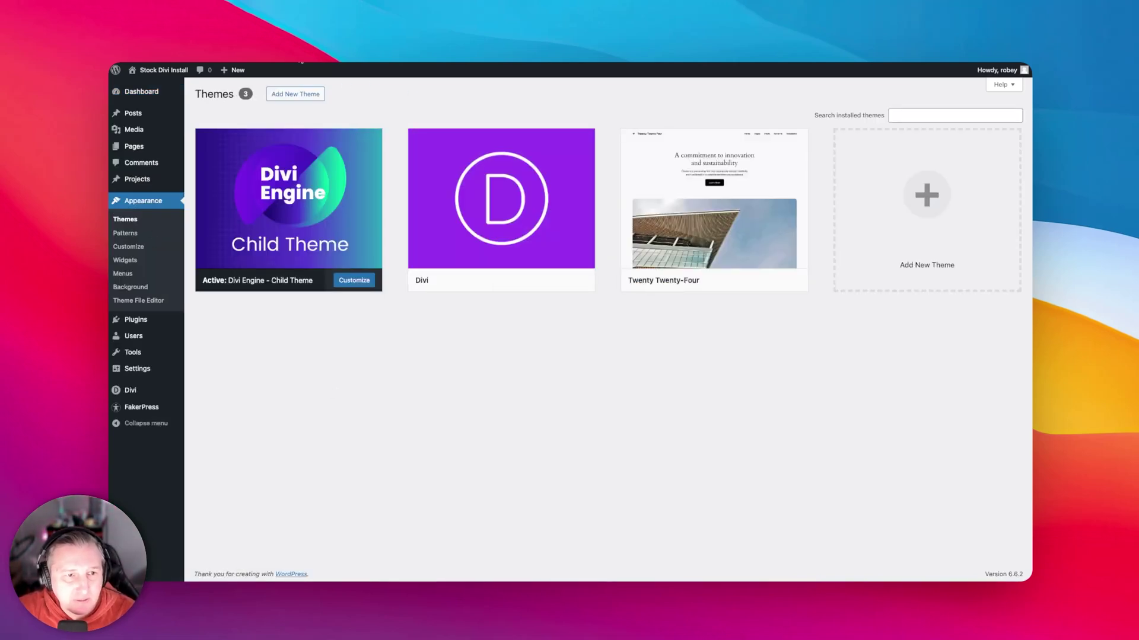
mouse_move(360, 170)
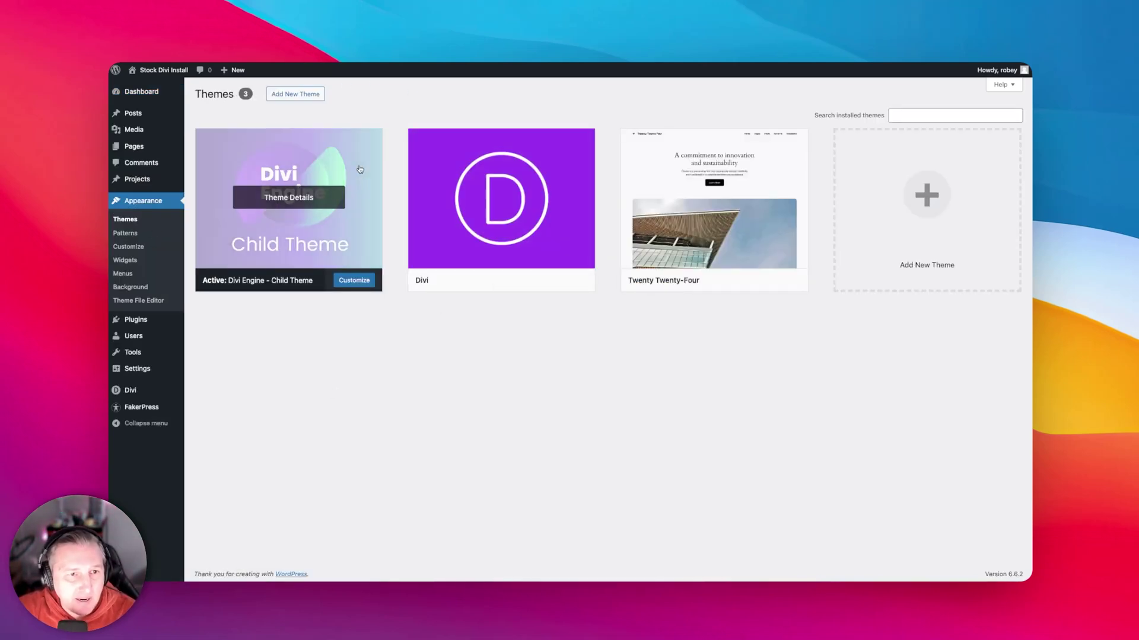
left_click(305, 97)
left_click(309, 94)
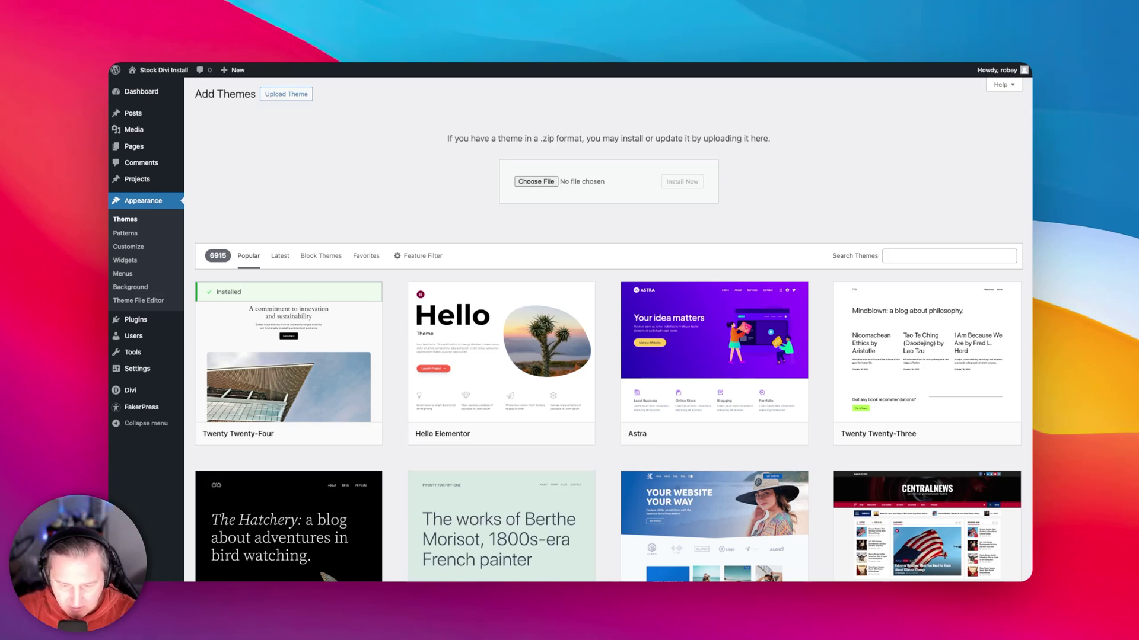
left_click_drag(479, 283, 562, 178)
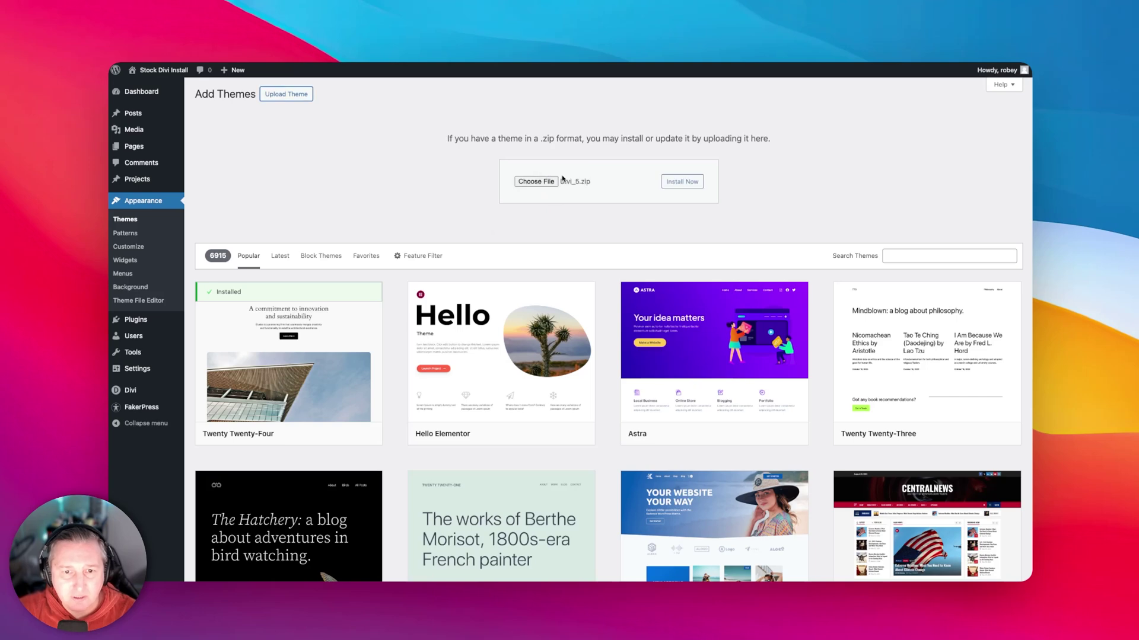
left_click(694, 185)
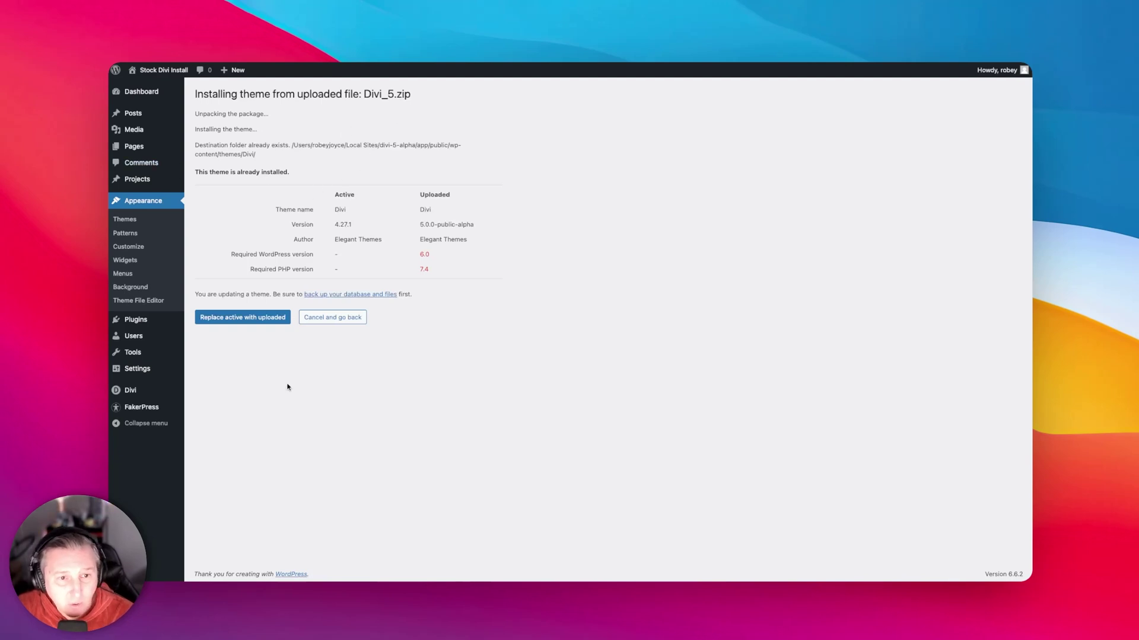
left_click(248, 318)
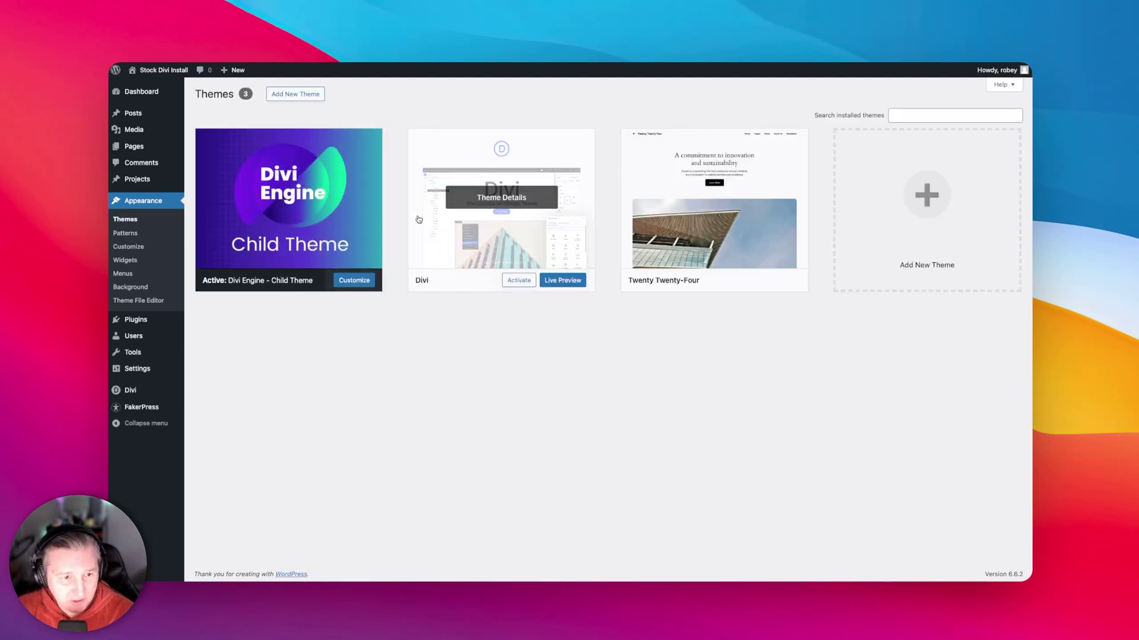
Open the live site separately and look over the home page and its backwards compatibility notice.
mouse_move(150, 70)
right_click(142, 89)
left_click(178, 104)
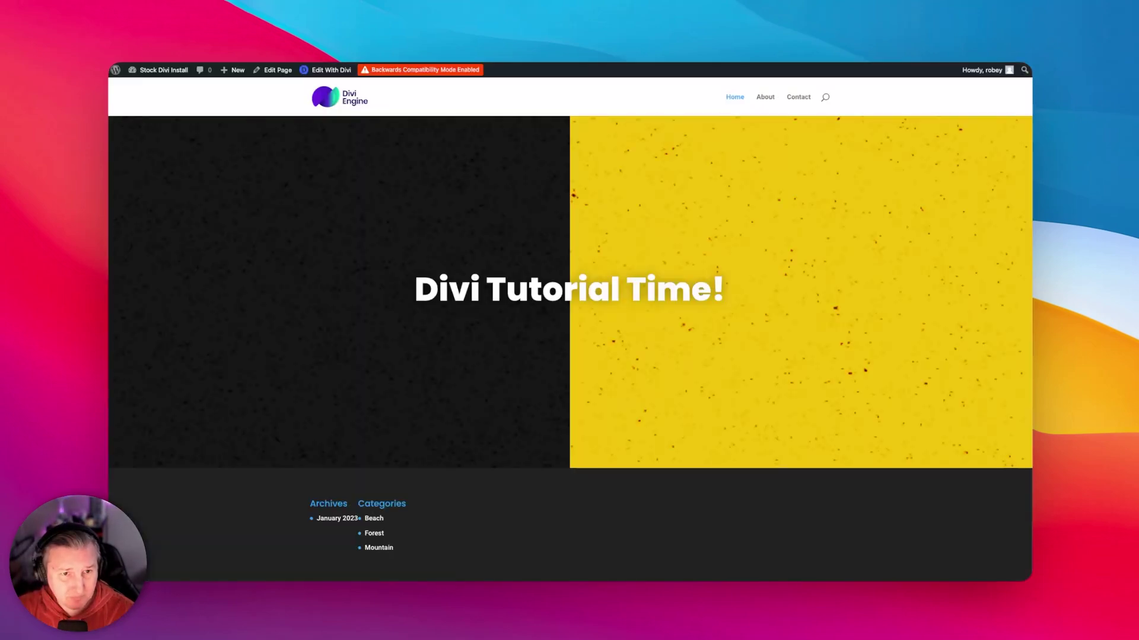
mouse_move(378, 73)
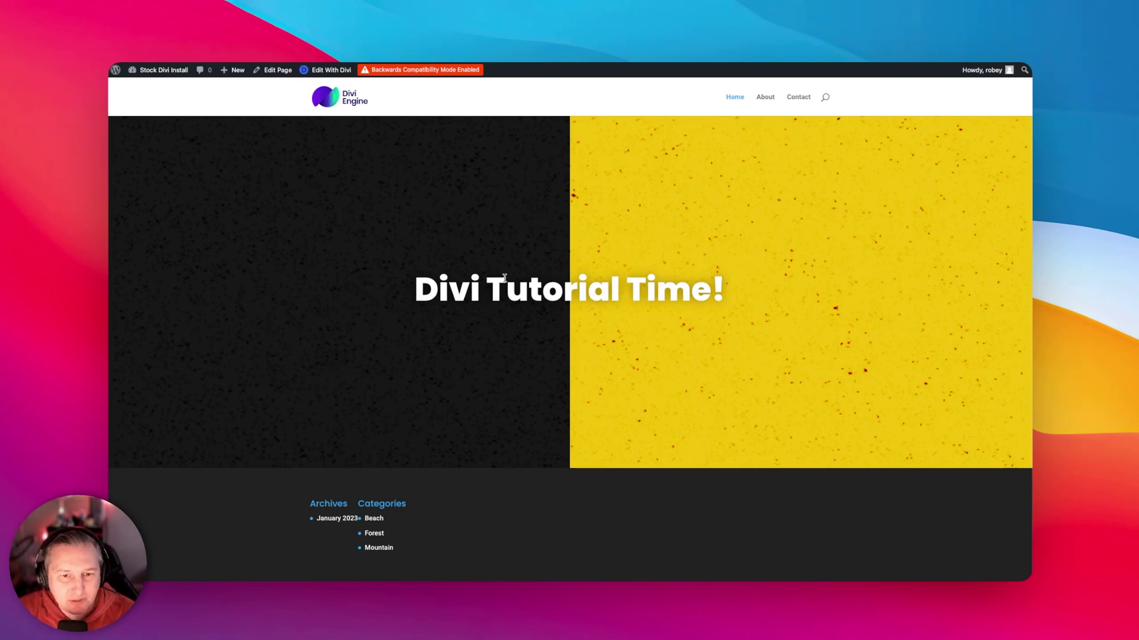
scroll(682, 306, "down", 3)
scroll(682, 306, "up", 3)
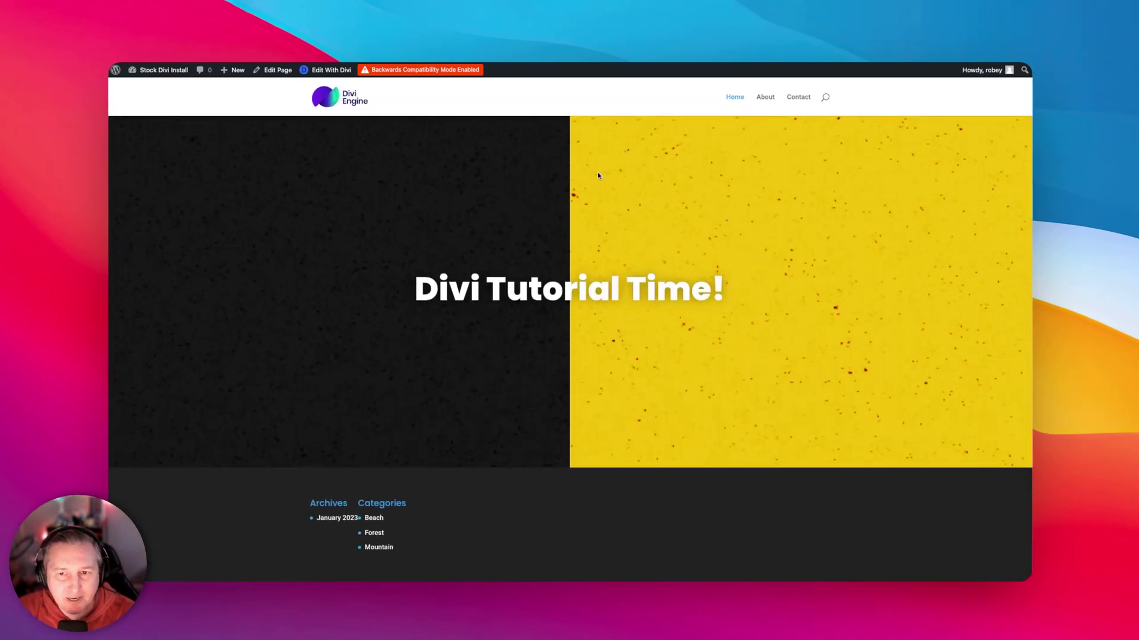
Open the home page in the Divi builder and examine the text module's content, design and advanced settings.
left_click(323, 71)
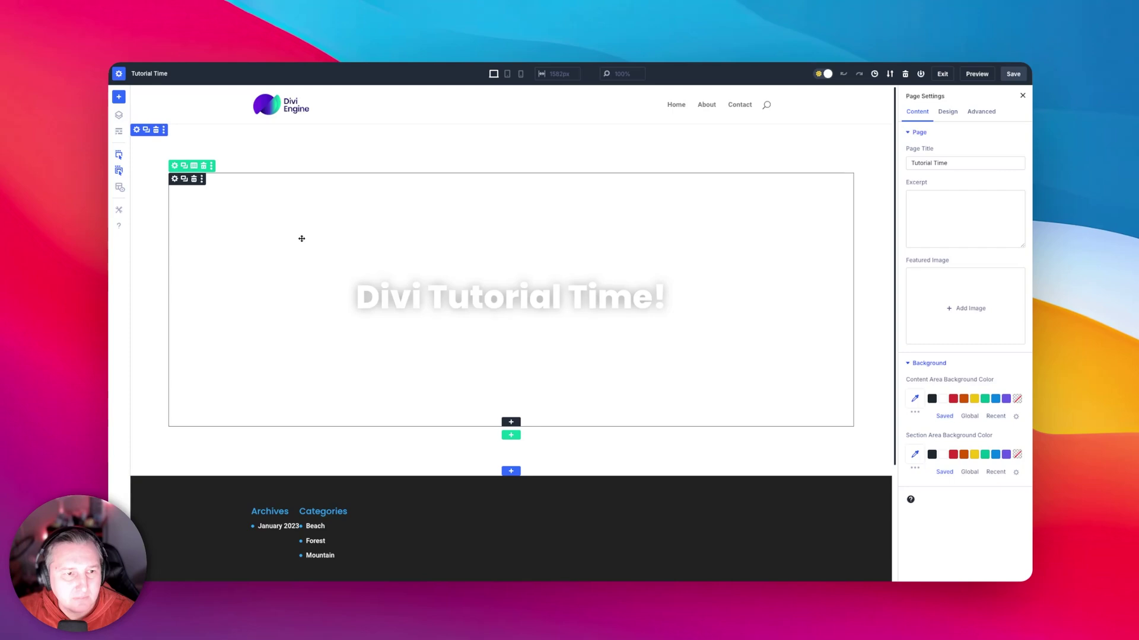
left_click(174, 178)
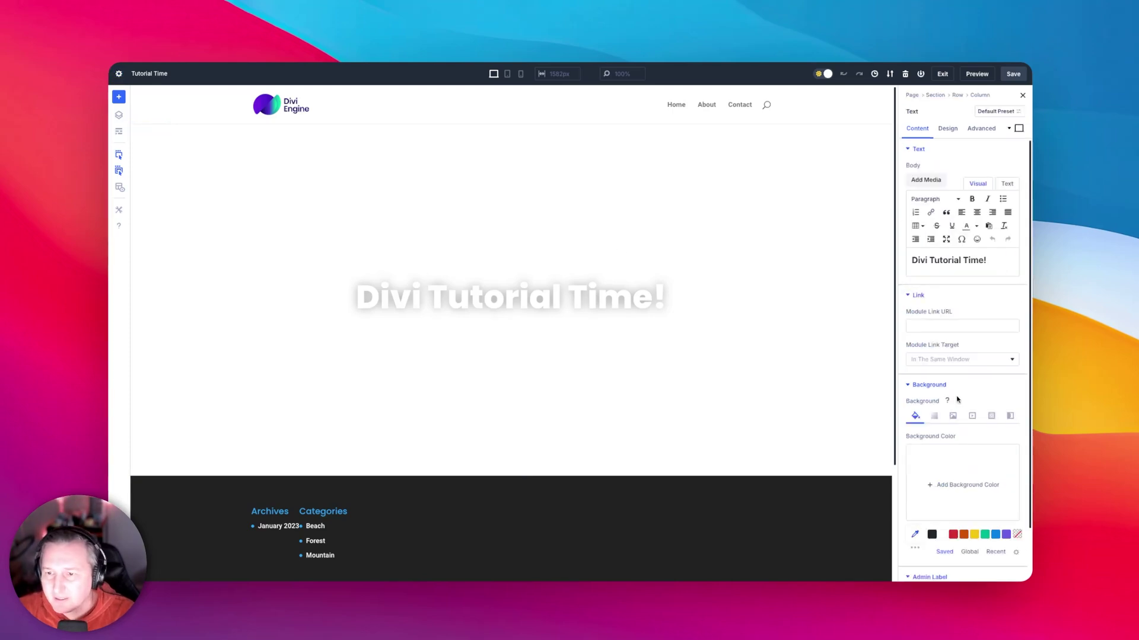
scroll(961, 222, "down", 2)
scroll(962, 217, "up", 2)
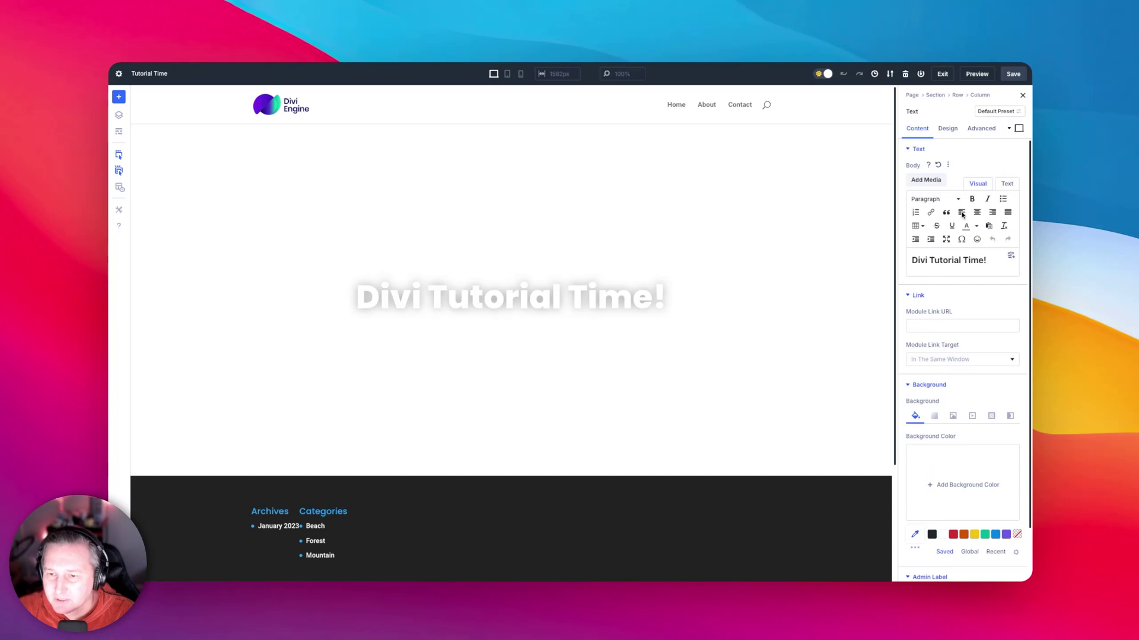
left_click(947, 128)
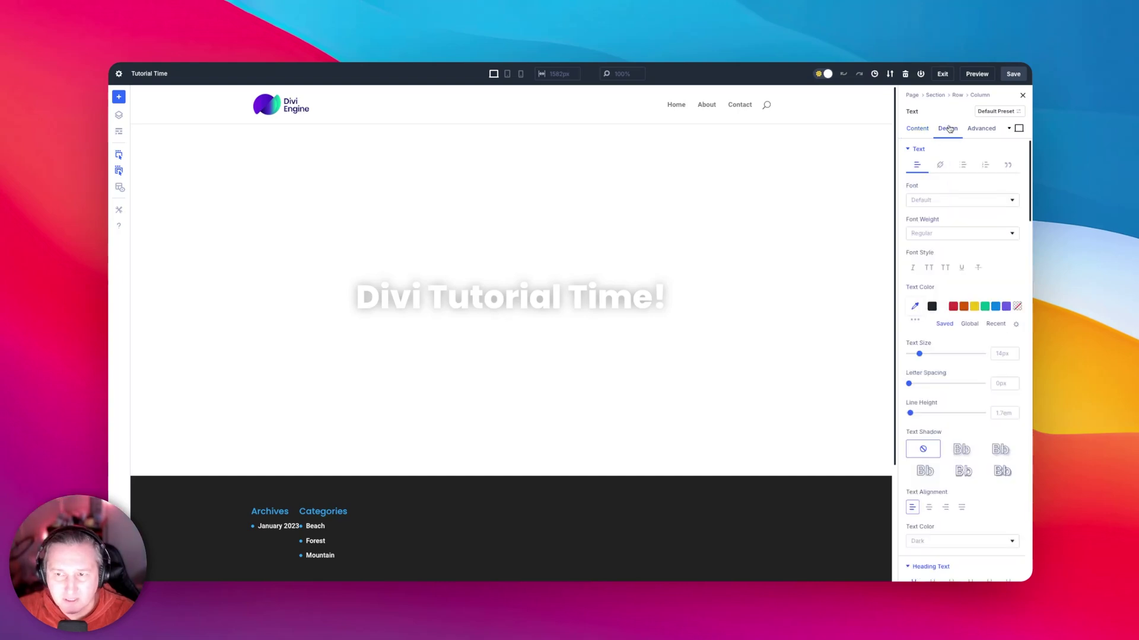
left_click(984, 128)
left_click(917, 128)
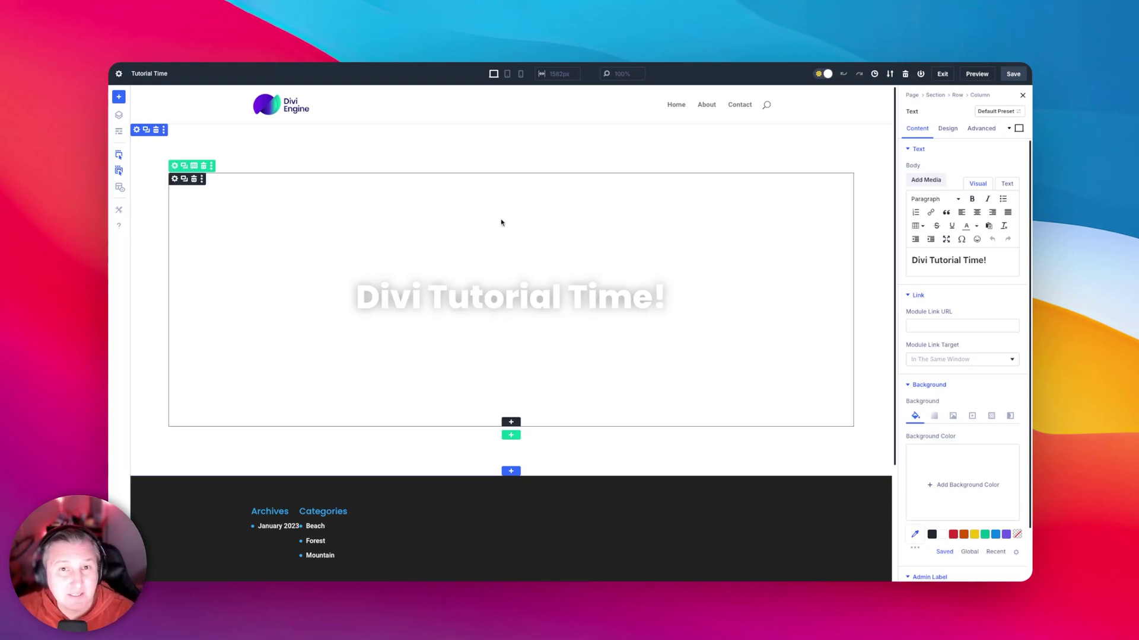
Try the builder's dark interface mode and return it to light mode.
left_click(827, 74)
left_click(827, 75)
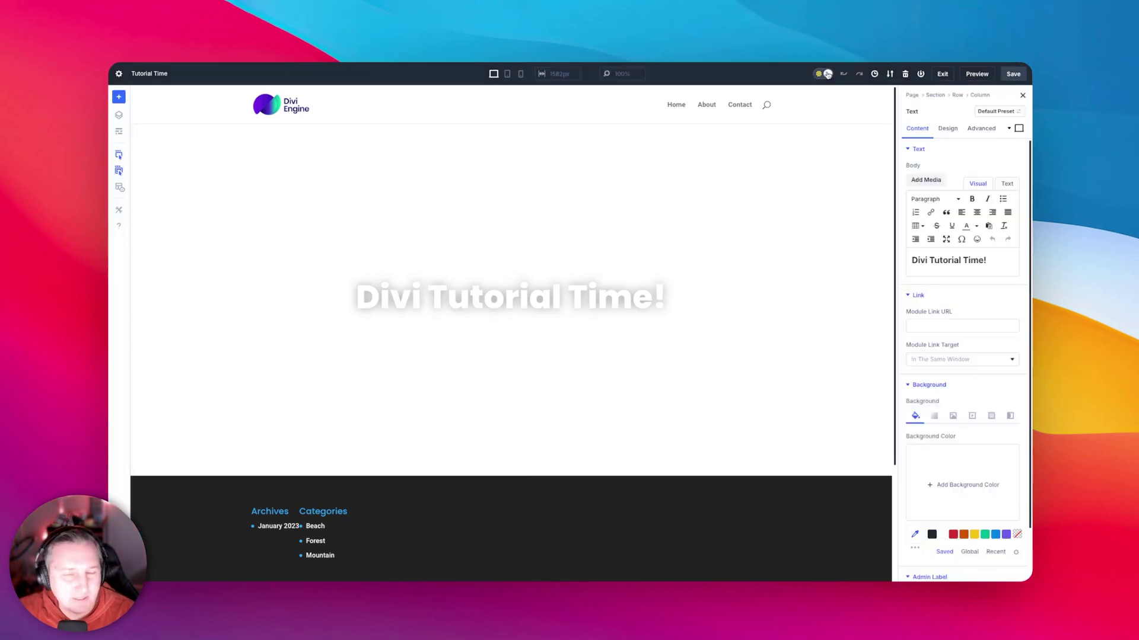
left_click(827, 74)
left_click(827, 74)
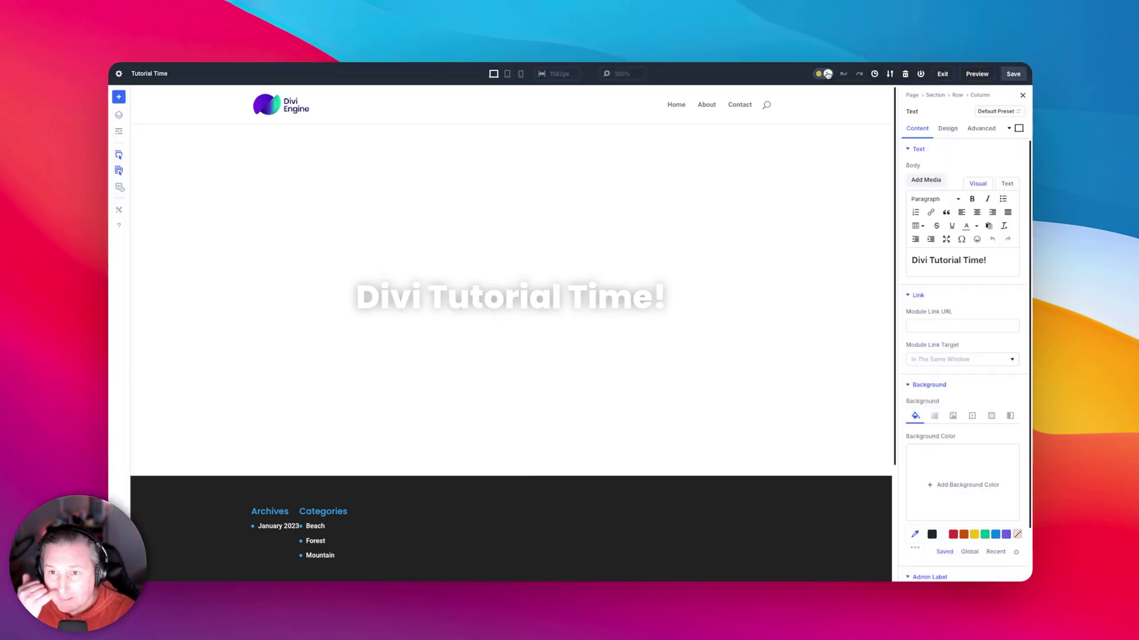
left_click(827, 74)
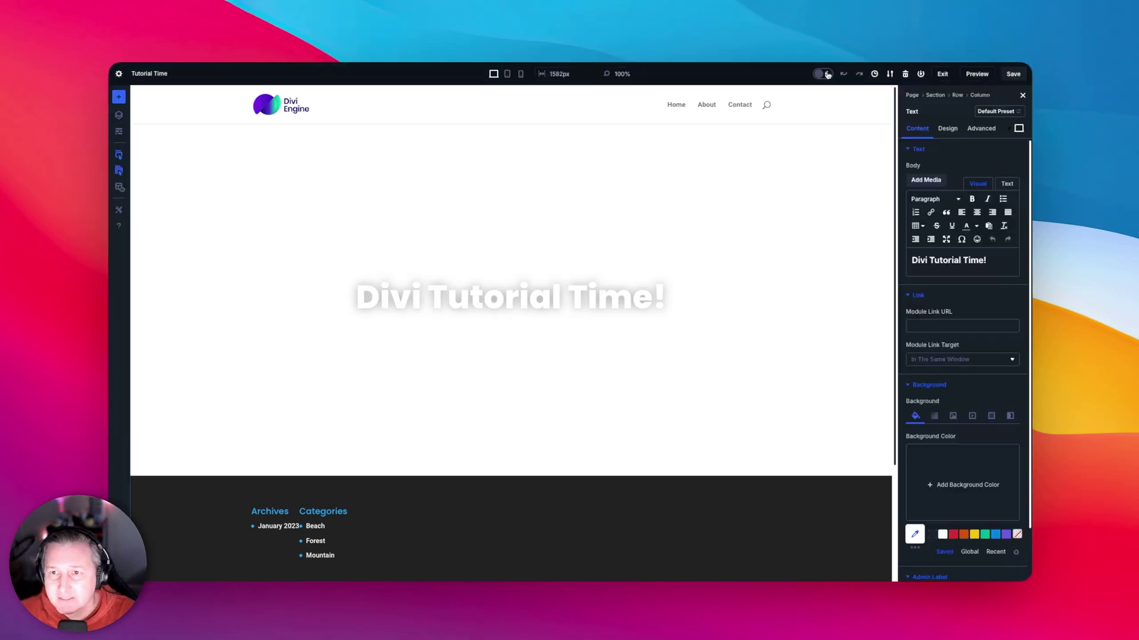
left_click(828, 74)
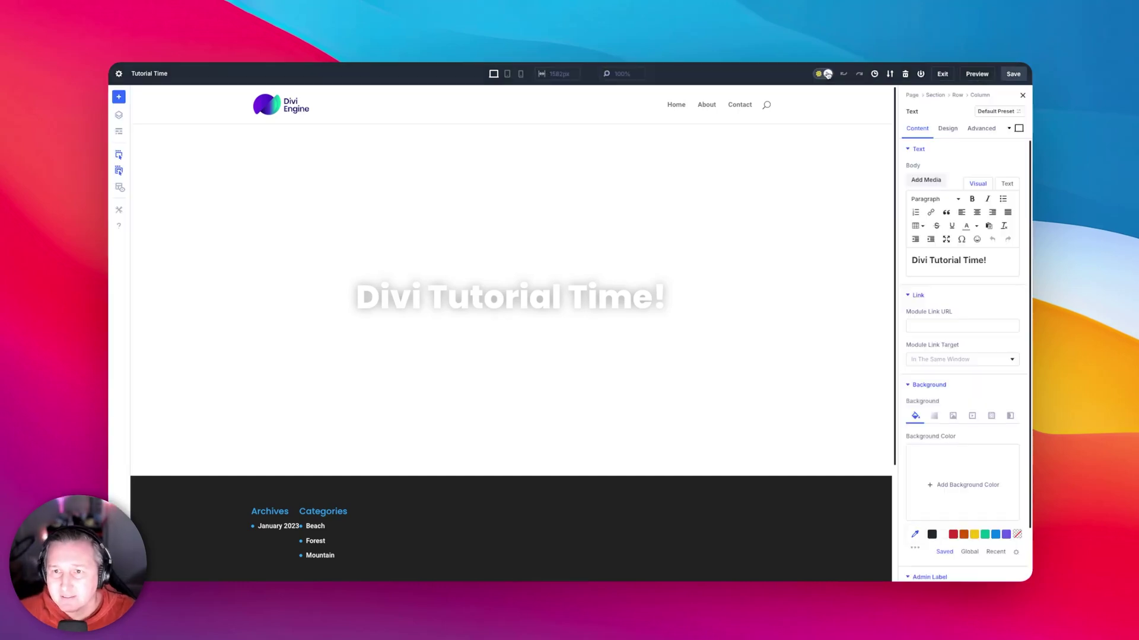
Exit the builder and open the Divi 5 Migrator in the site's admin area.
left_click(947, 75)
left_click(539, 374)
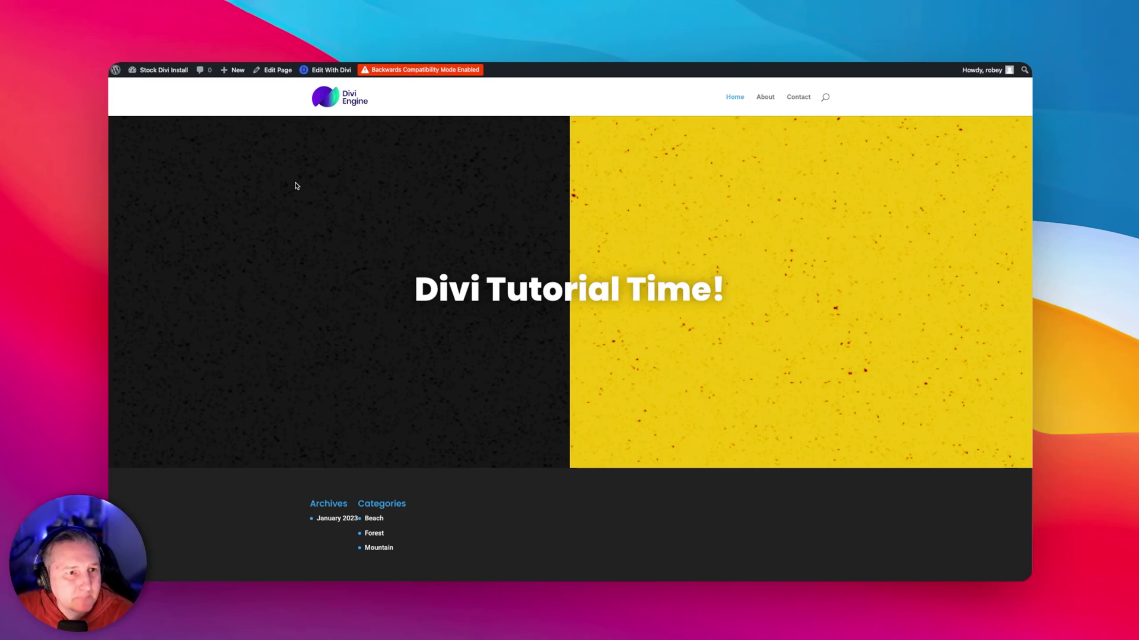
left_click(144, 87)
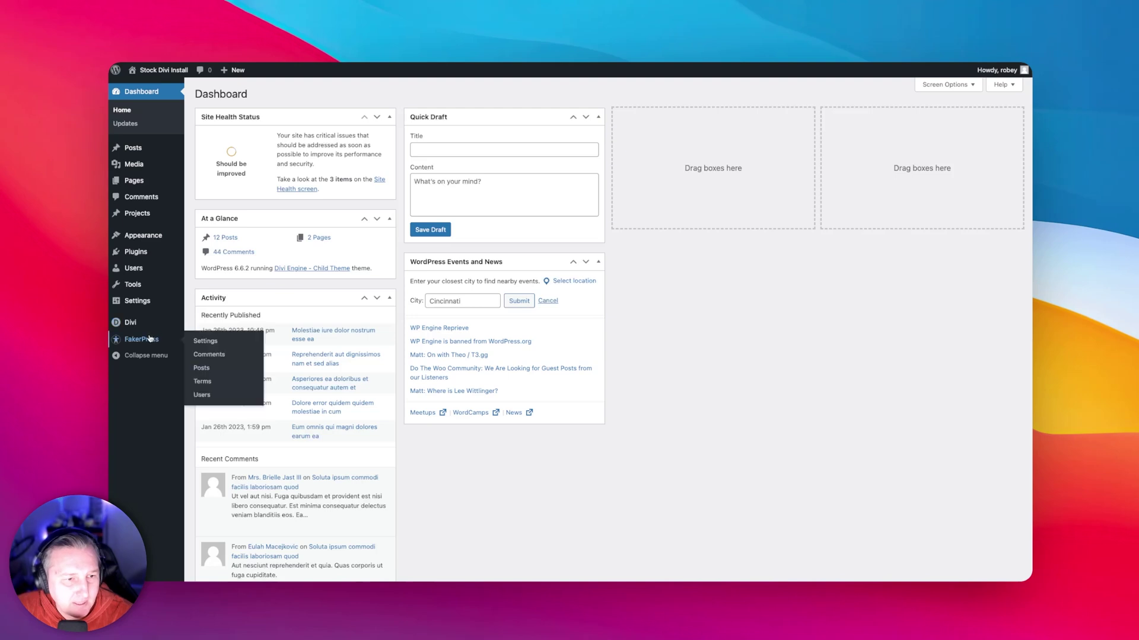
mouse_move(131, 324)
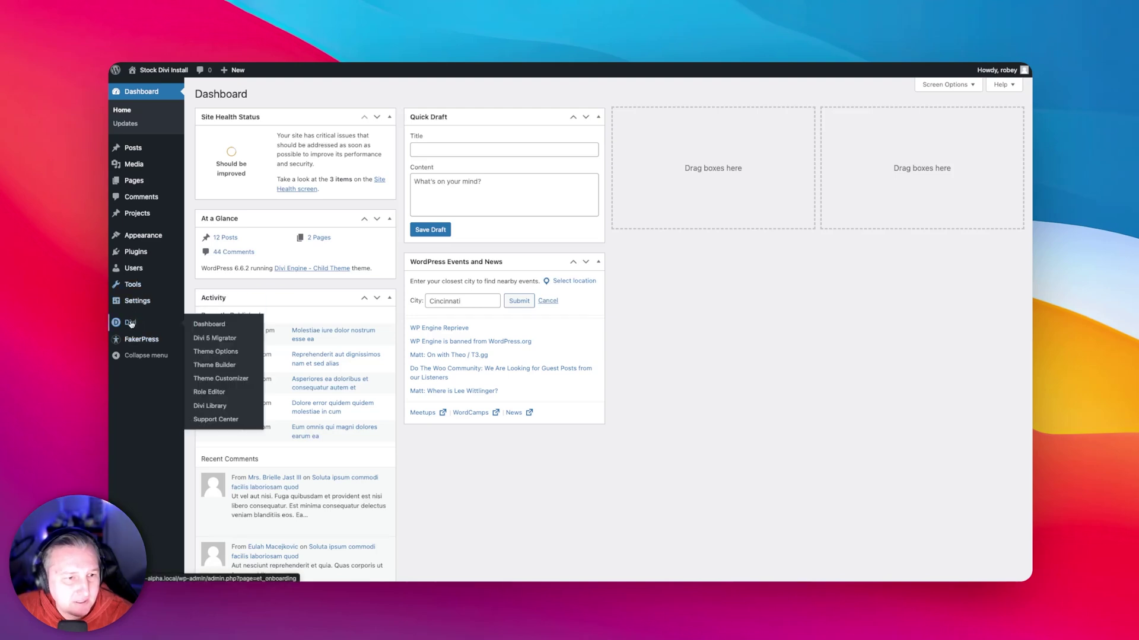
left_click(217, 338)
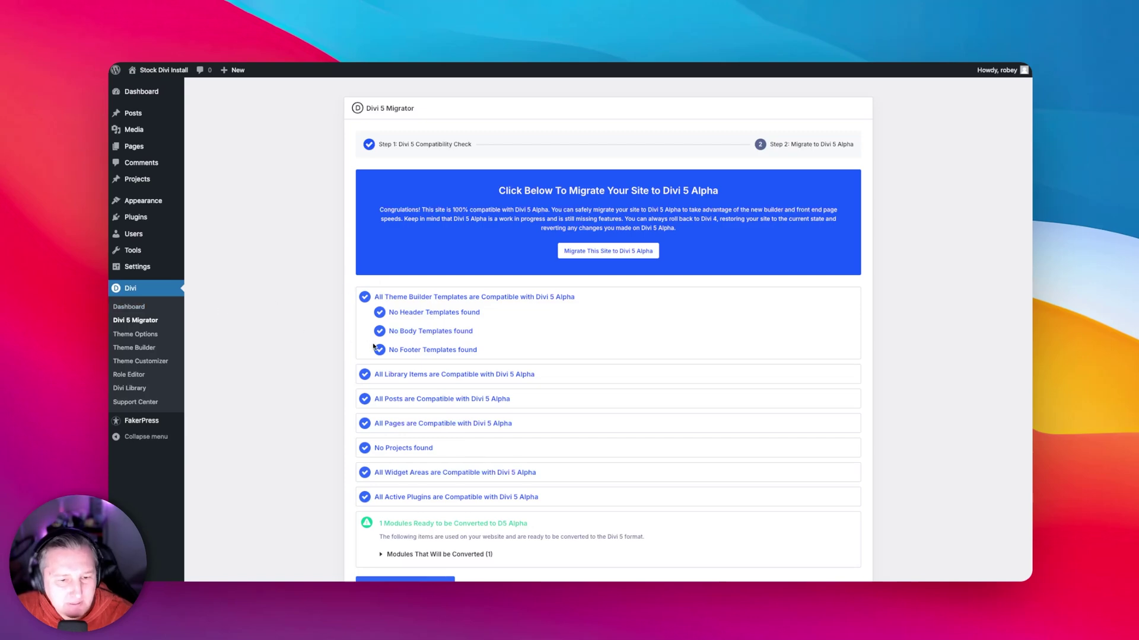
Review the compatibility check and migrate the site to Divi 5 Alpha, confirming the migration.
scroll(374, 346, "down", 5)
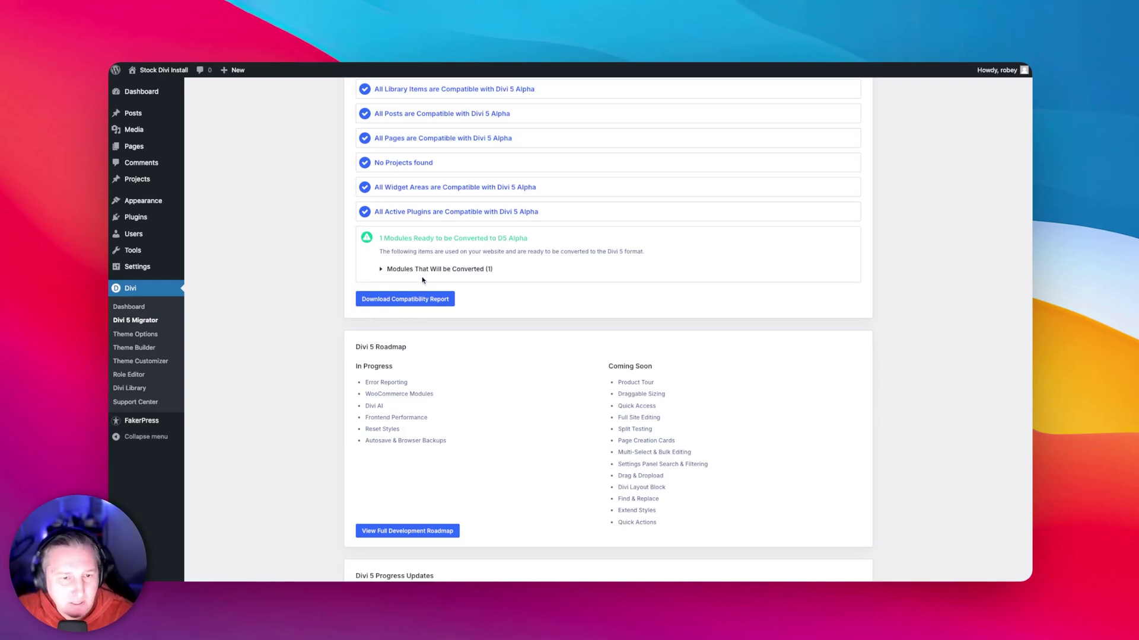
scroll(428, 266, "down", 5)
scroll(428, 265, "up", 10)
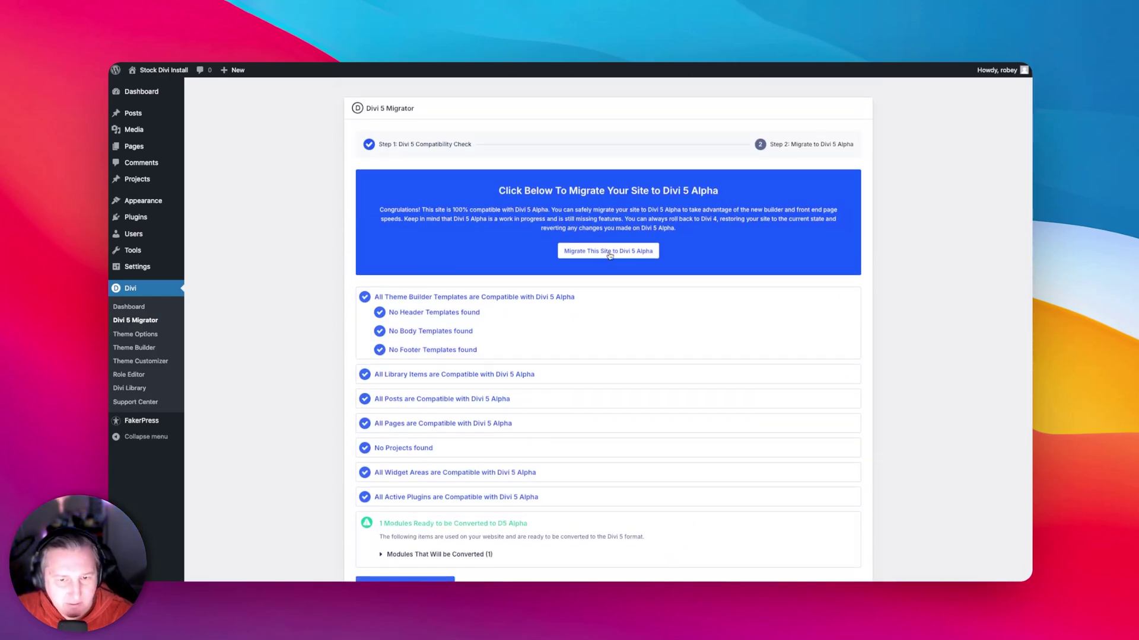
left_click(609, 253)
left_click(627, 311)
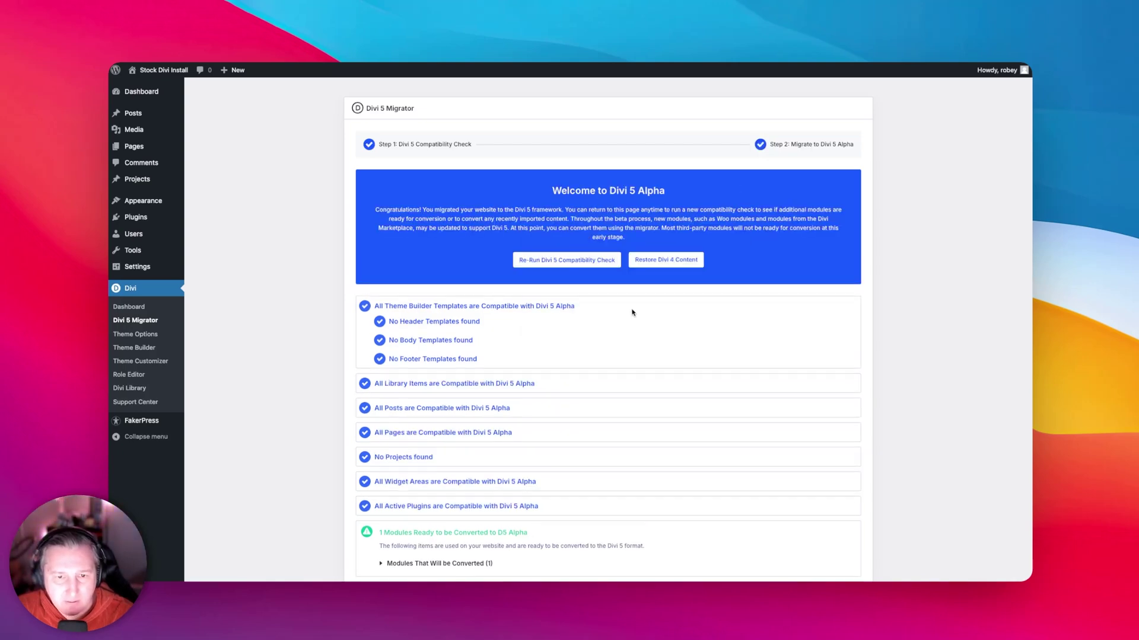
scroll(632, 313, "down", 5)
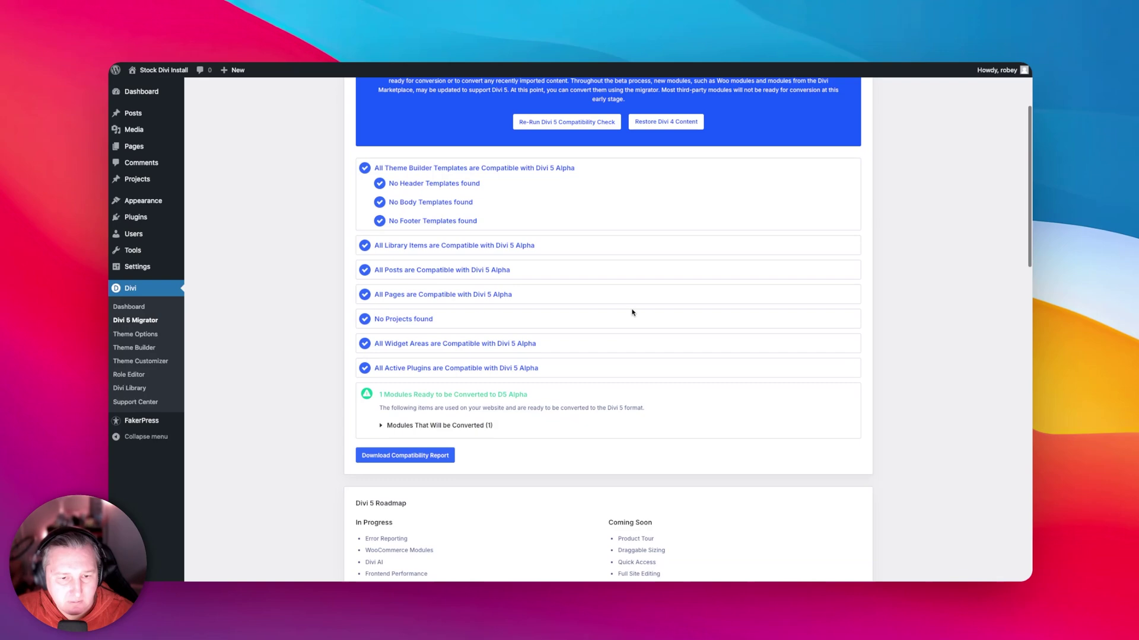
scroll(632, 312, "up", 5)
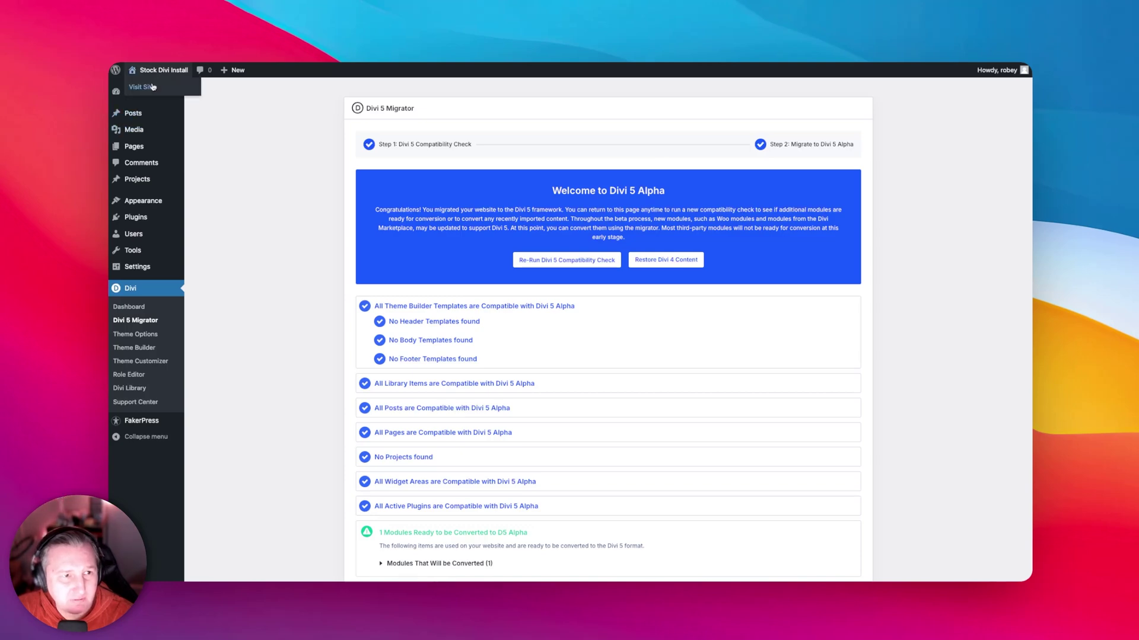
Visit the migrated site and open the Tutorial Time page in the Divi Builder to inspect its content.
left_click(148, 87)
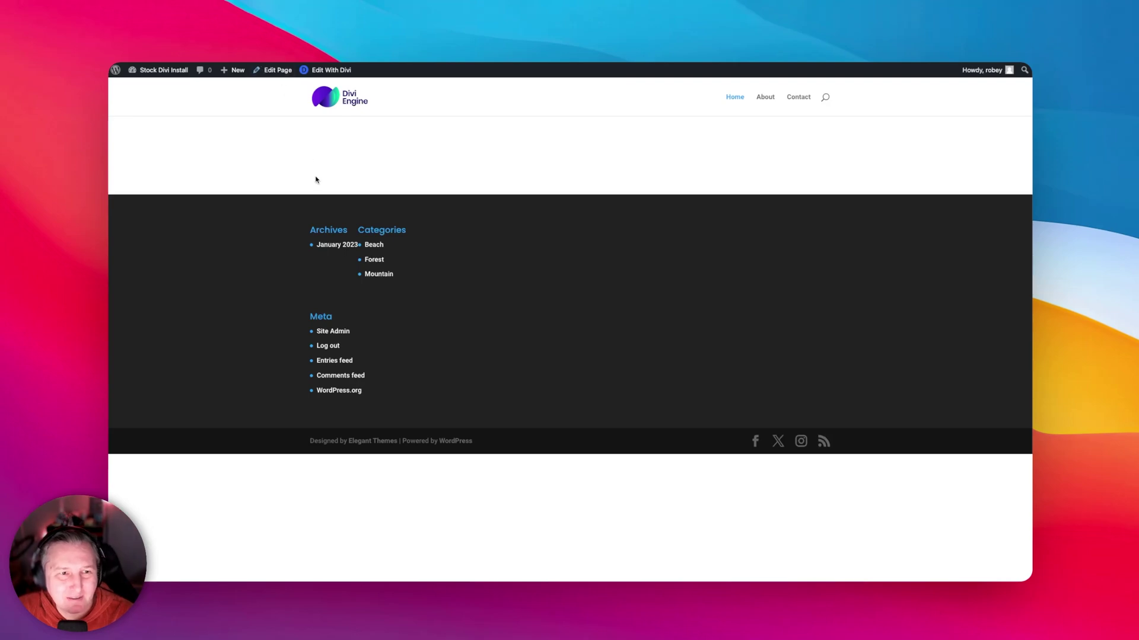
left_click(270, 69)
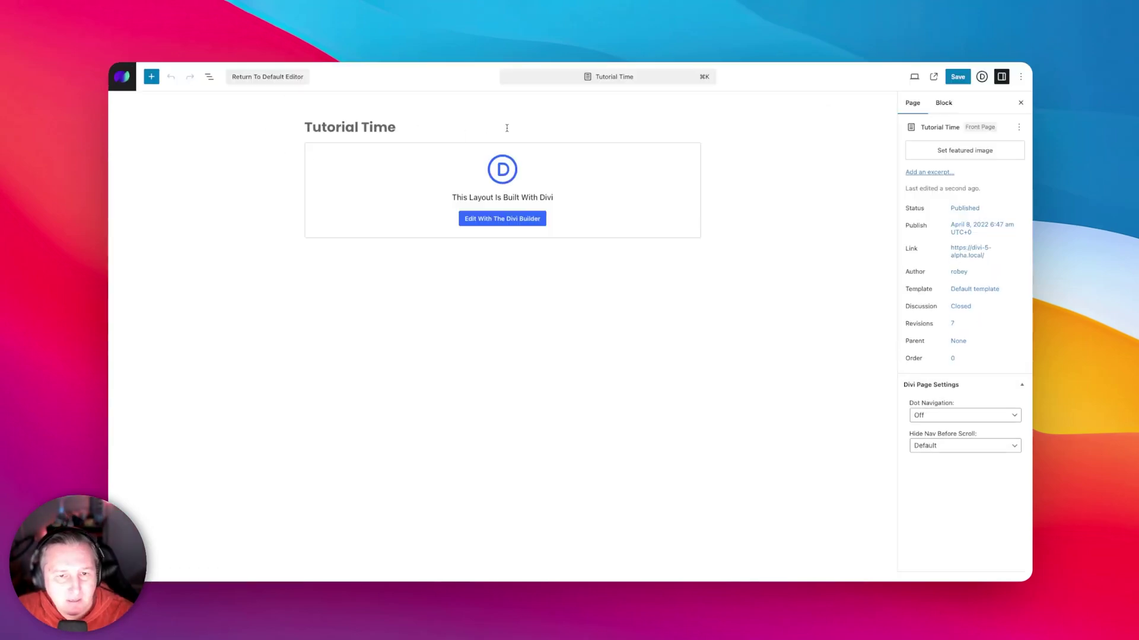
left_click(473, 221)
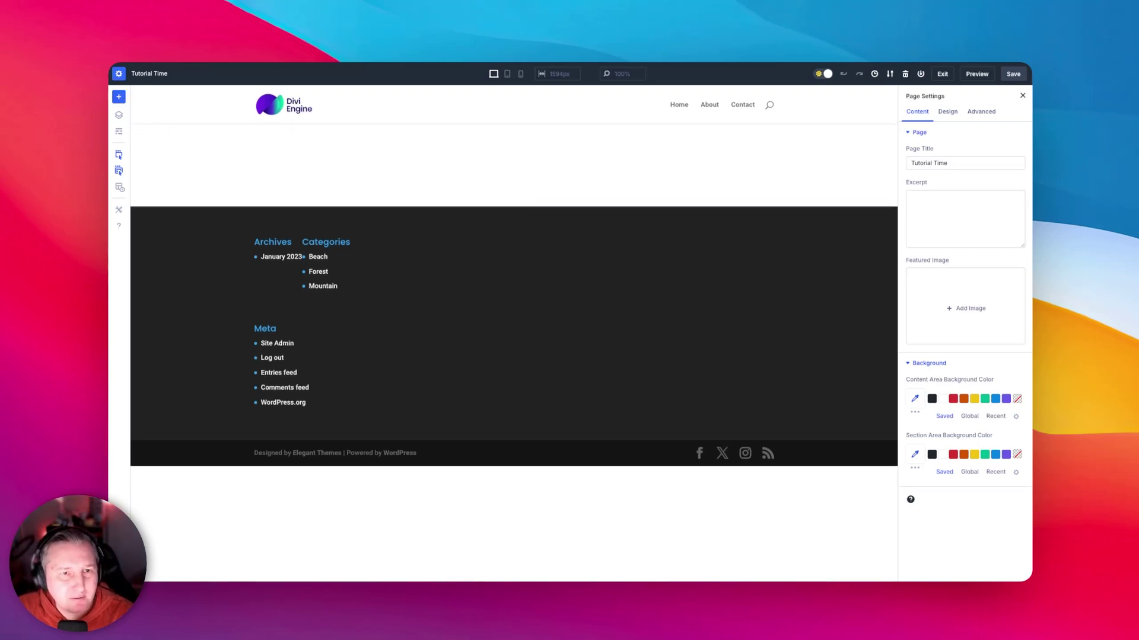
left_click(118, 74)
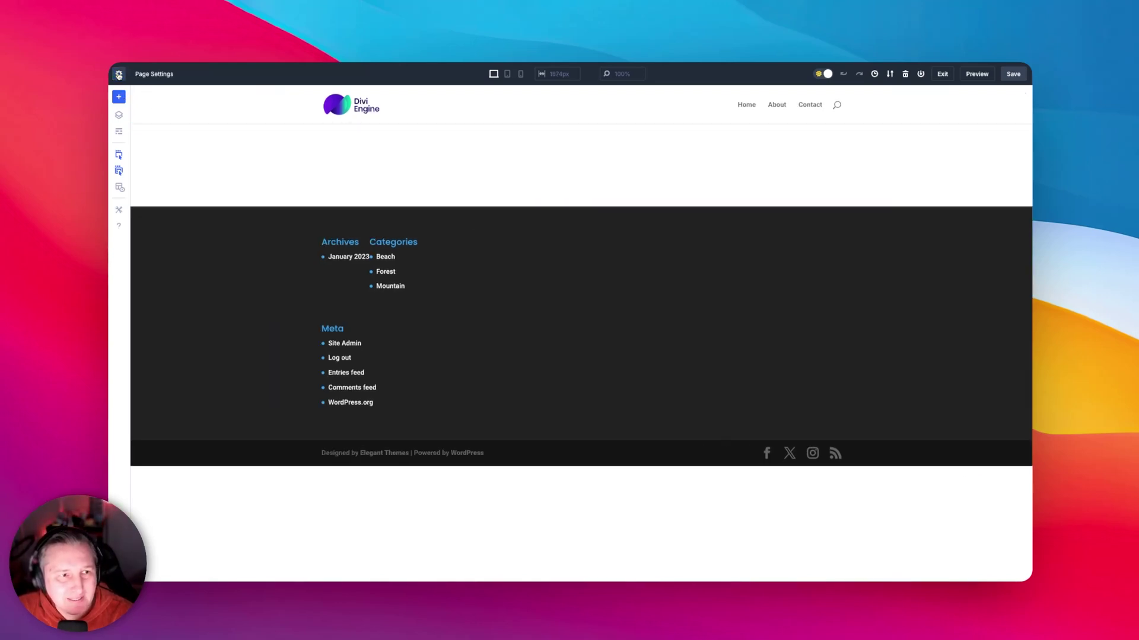
left_click(119, 74)
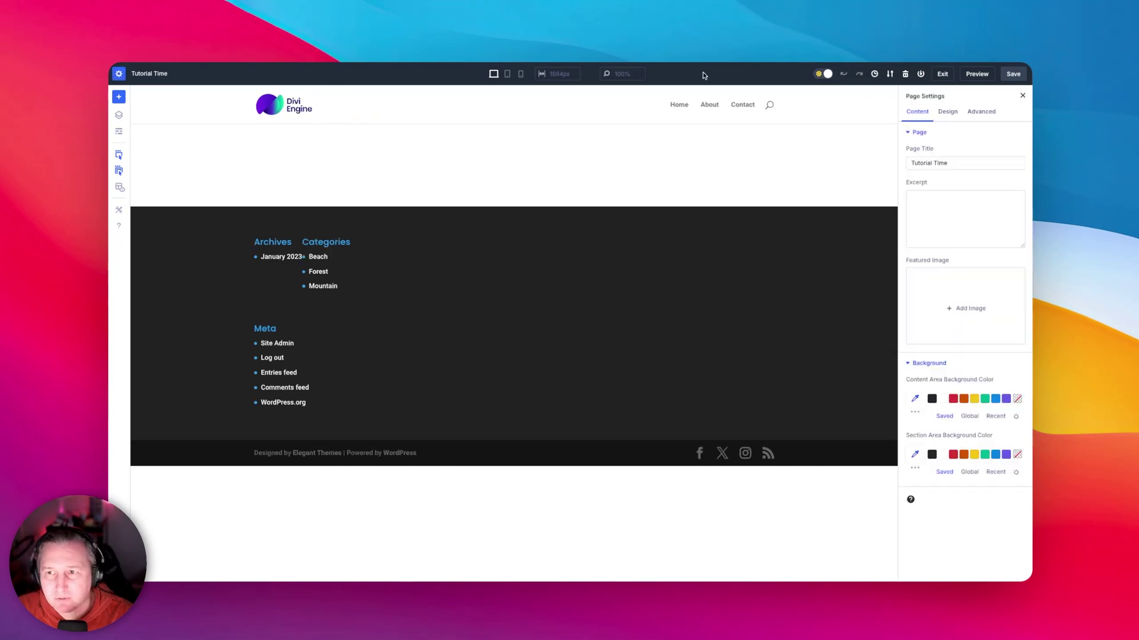
Exit the builder, open the Divi 5 Migrator in the admin area, and restore the Divi 4 content, confirming the restore.
left_click(942, 74)
left_click(534, 372)
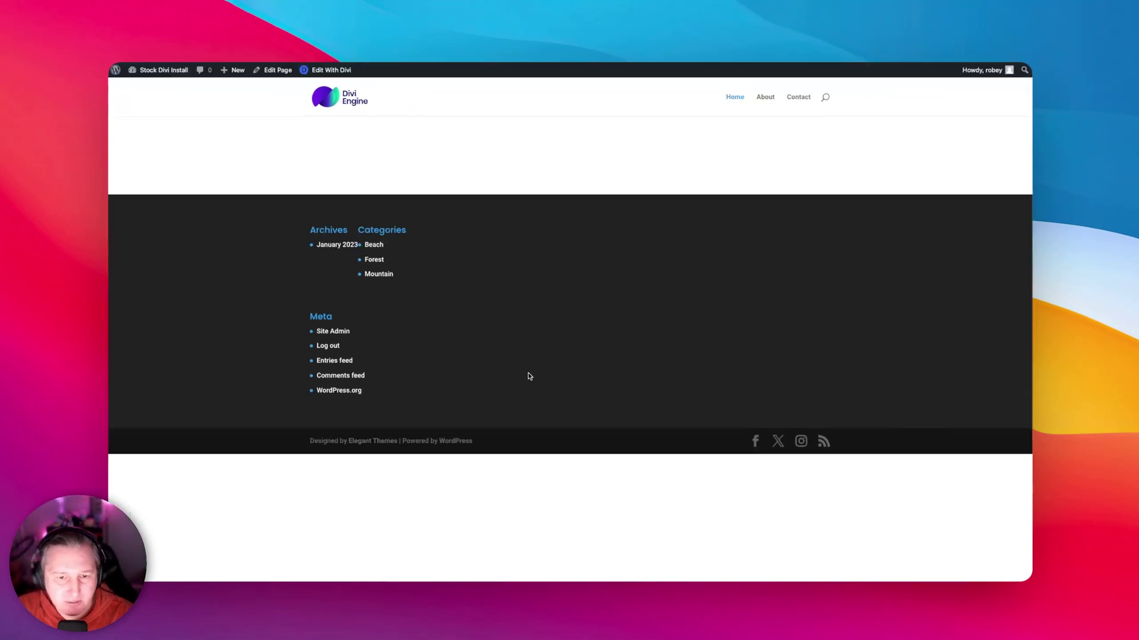
left_click(152, 88)
mouse_move(130, 322)
left_click(210, 338)
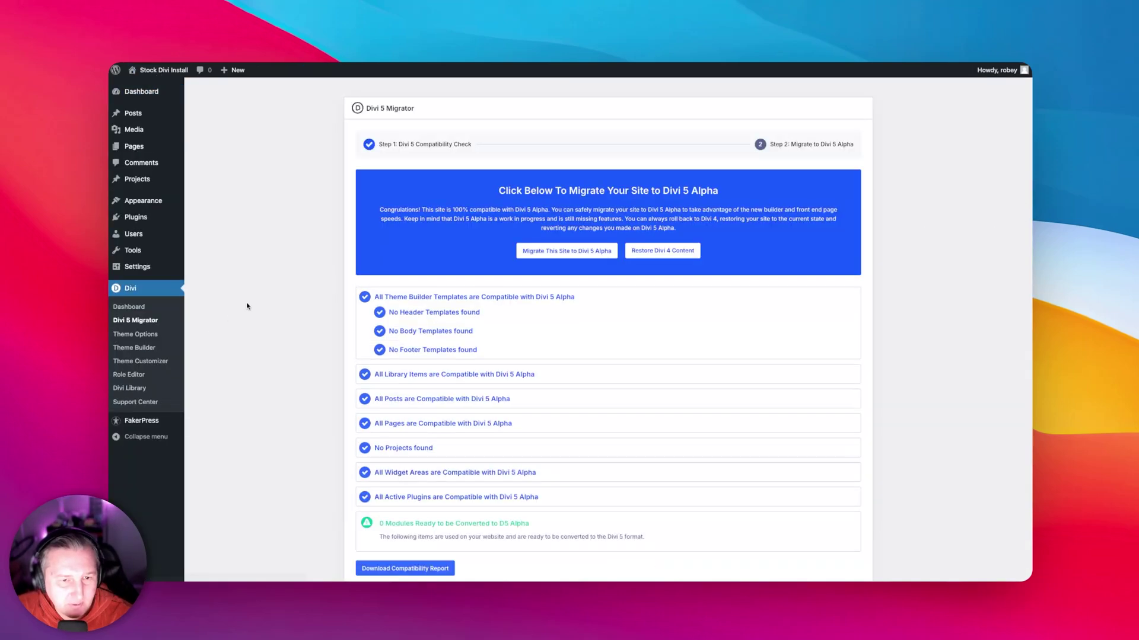
left_click(666, 260)
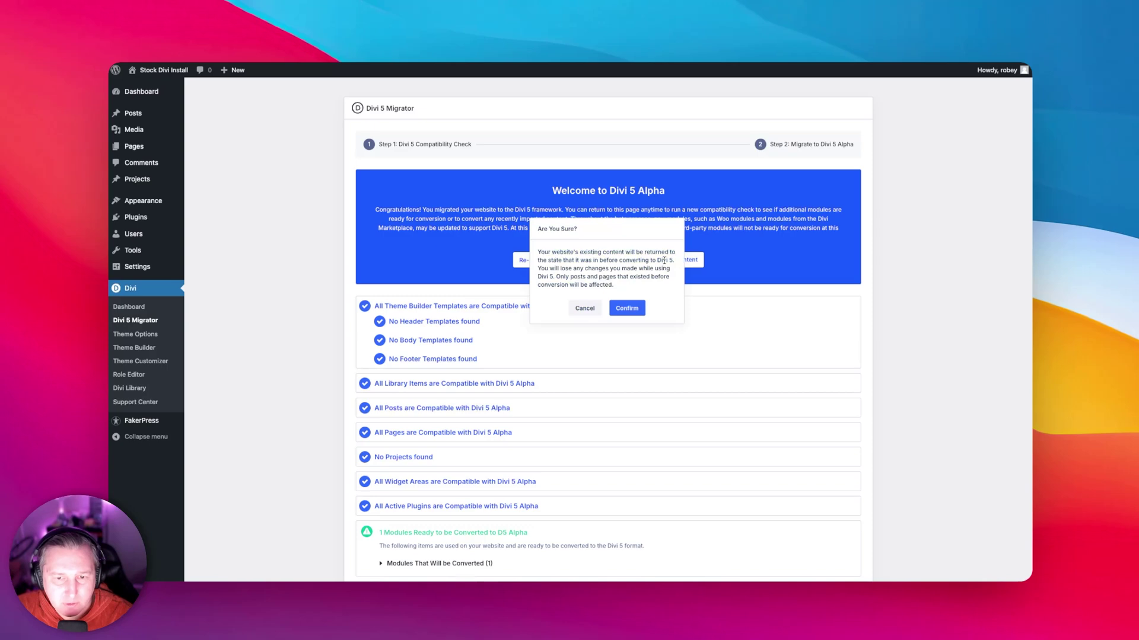
left_click(627, 308)
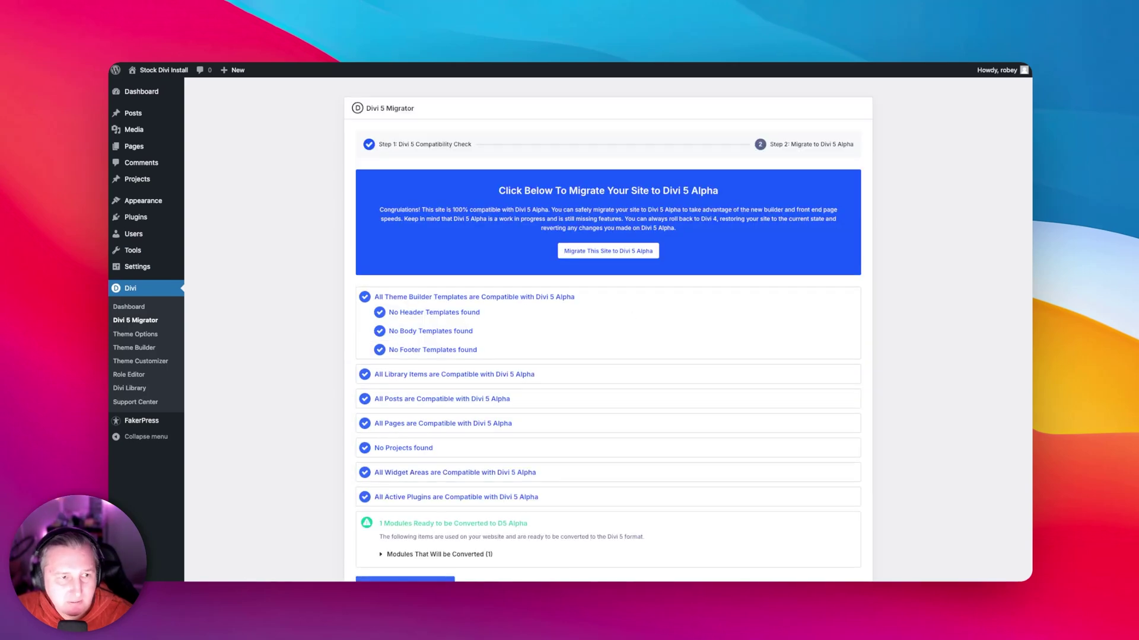
Open the site's Tutorial Time page in the Divi Builder and inspect its text module, section settings, layers and page settings.
left_click(144, 87)
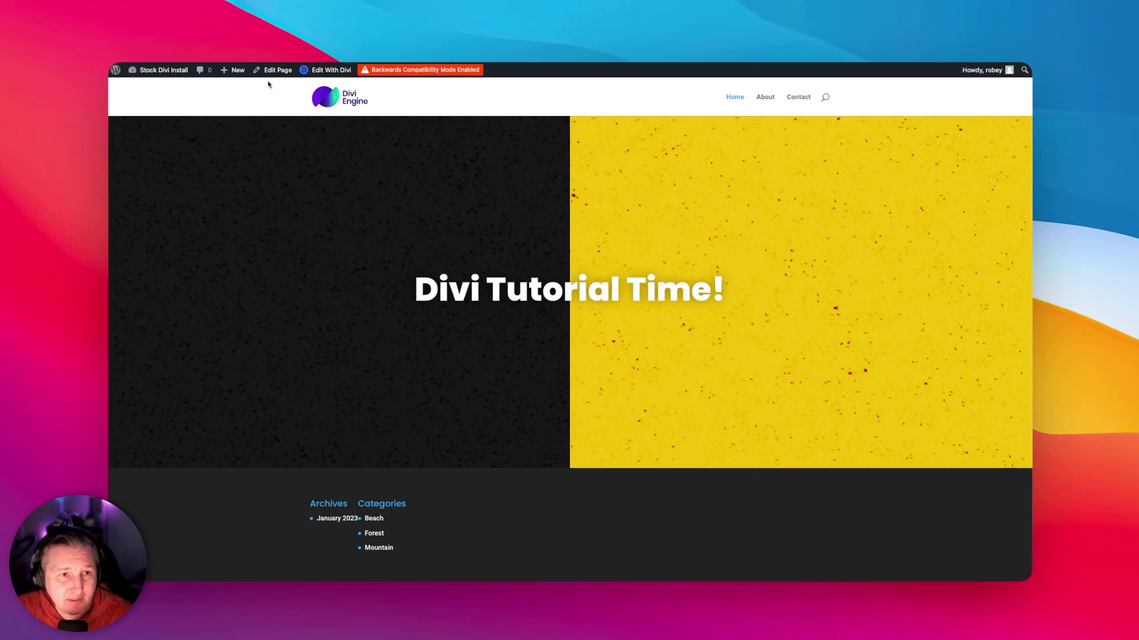
left_click(323, 70)
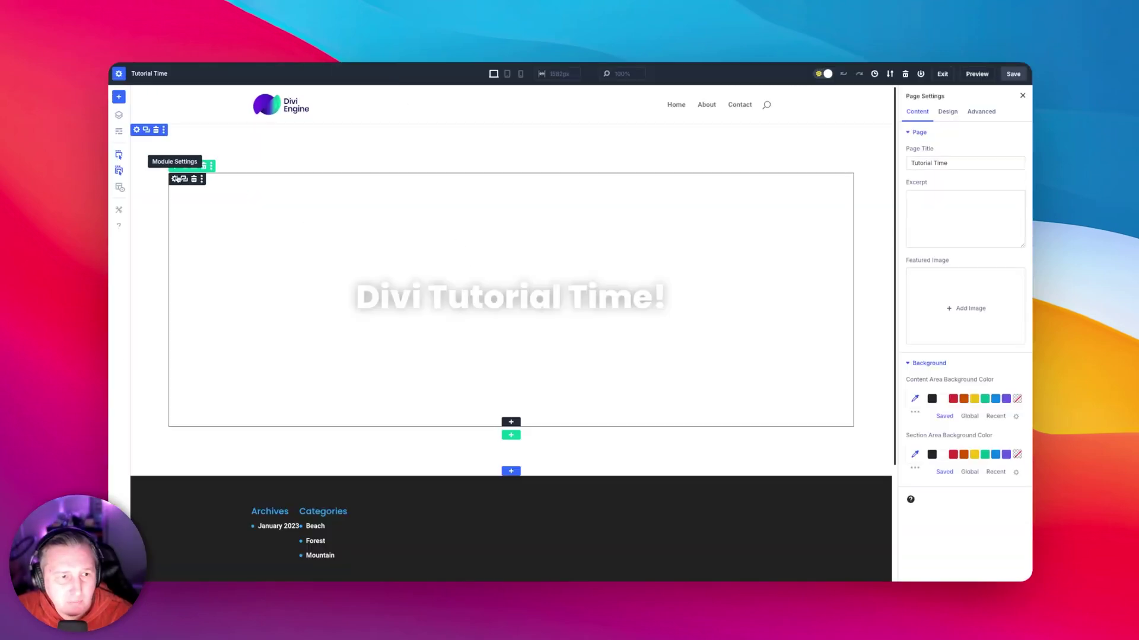
left_click(175, 179)
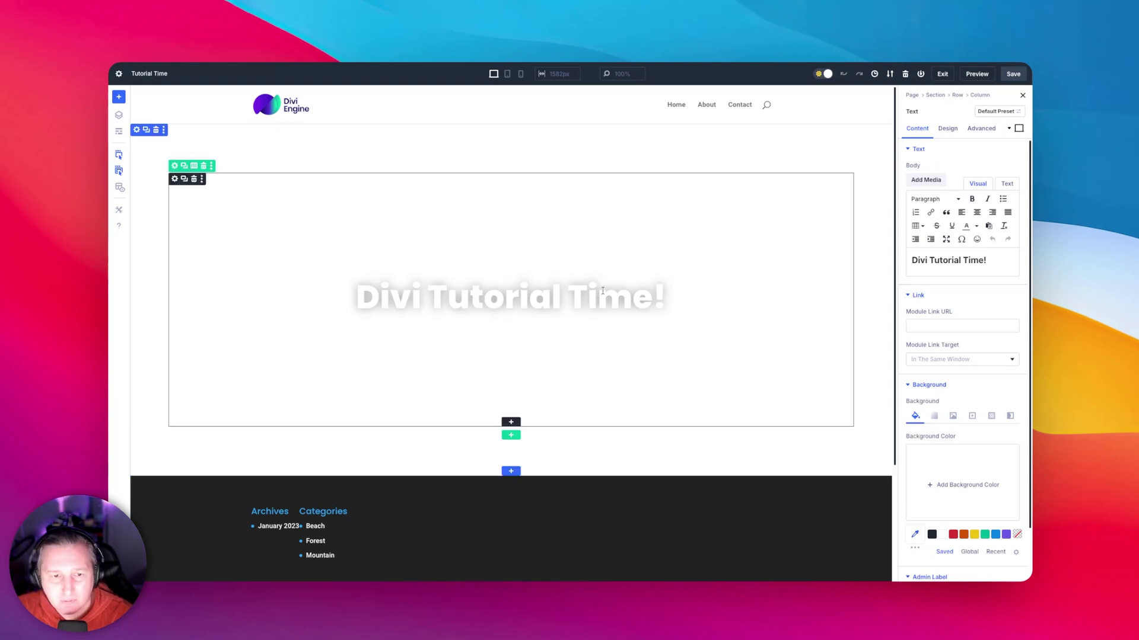
left_click(394, 441)
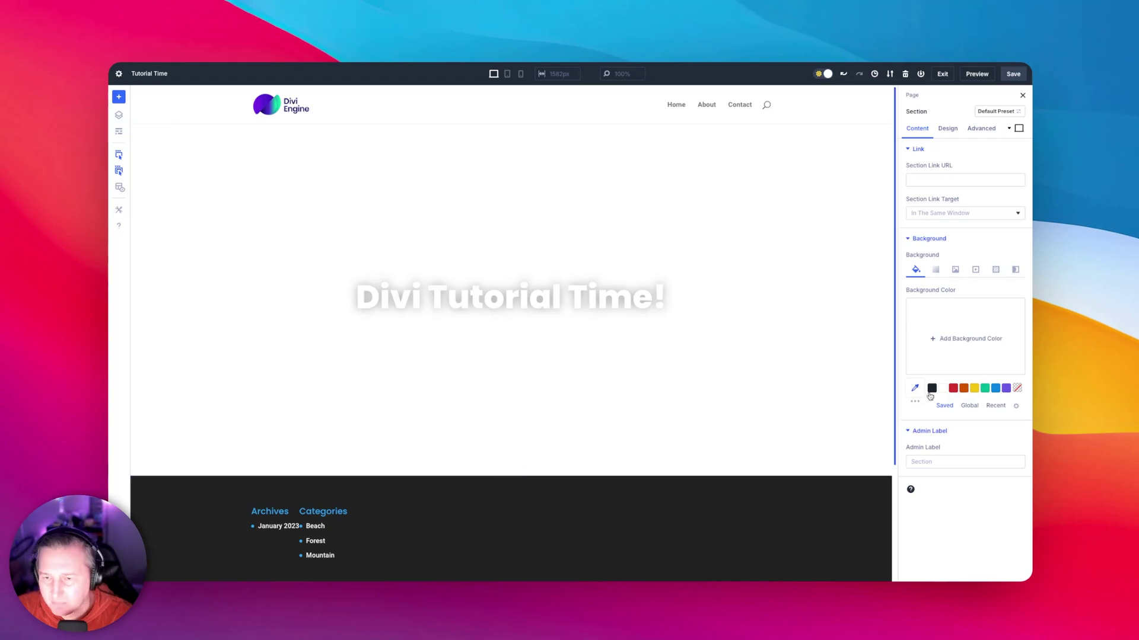
left_click(119, 117)
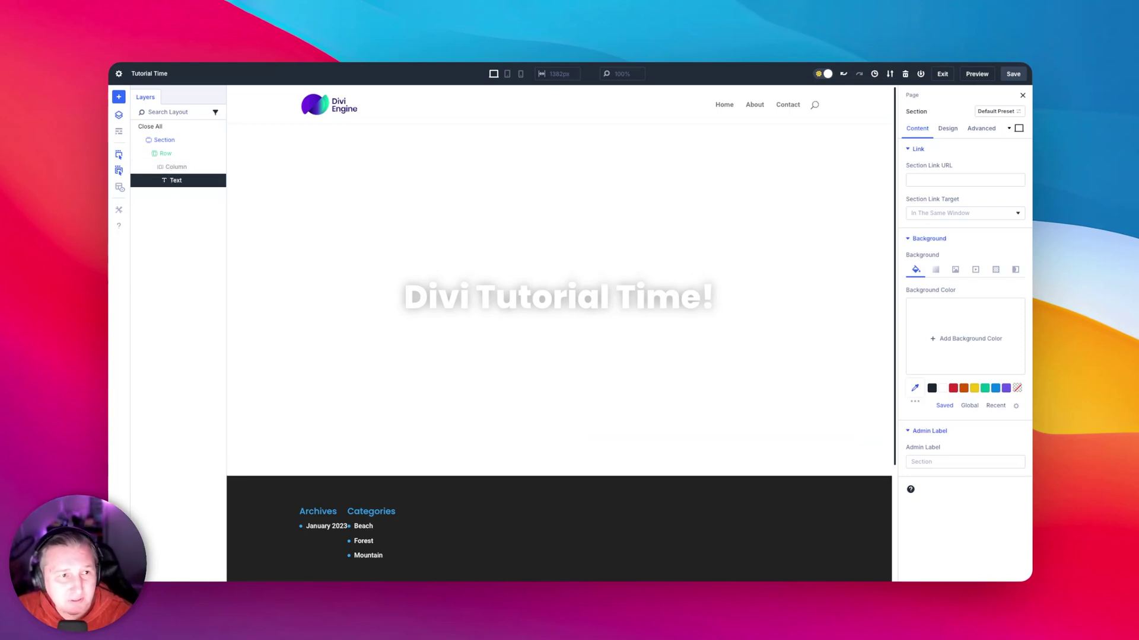
left_click(120, 74)
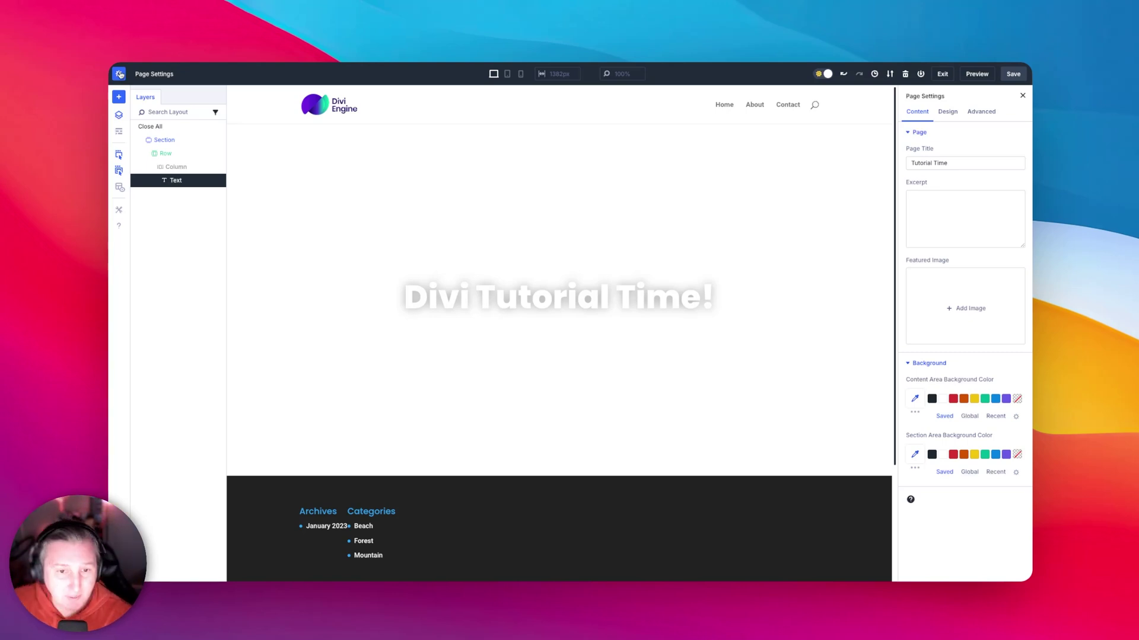
left_click(119, 73)
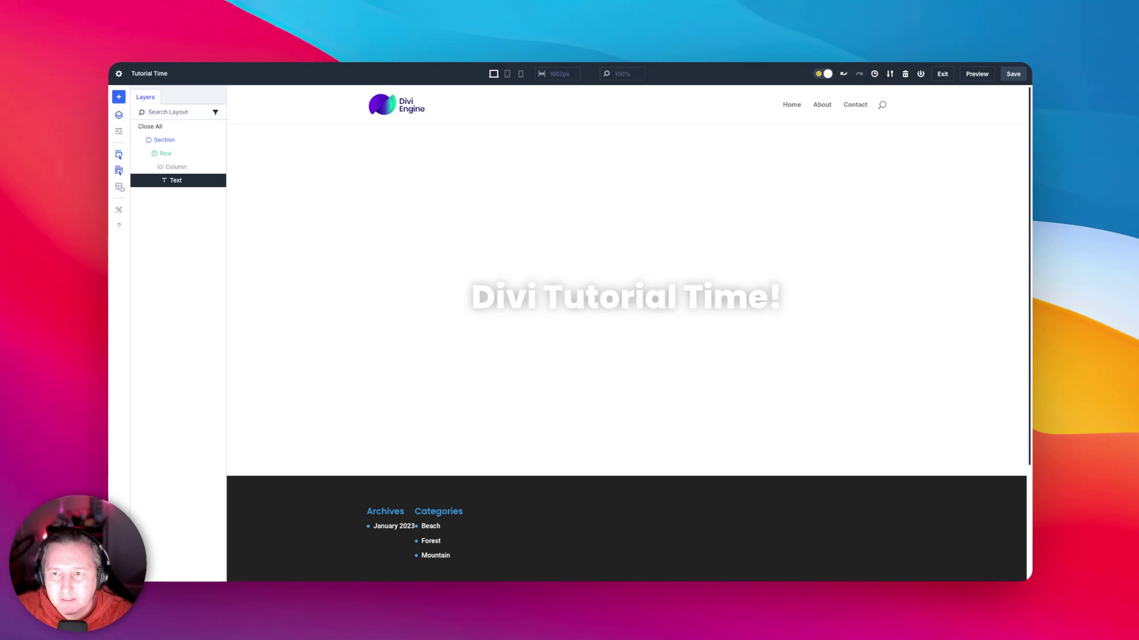
Exit the builder and open the Divi dashboard overview in the site's admin area.
left_click(946, 76)
left_click(542, 374)
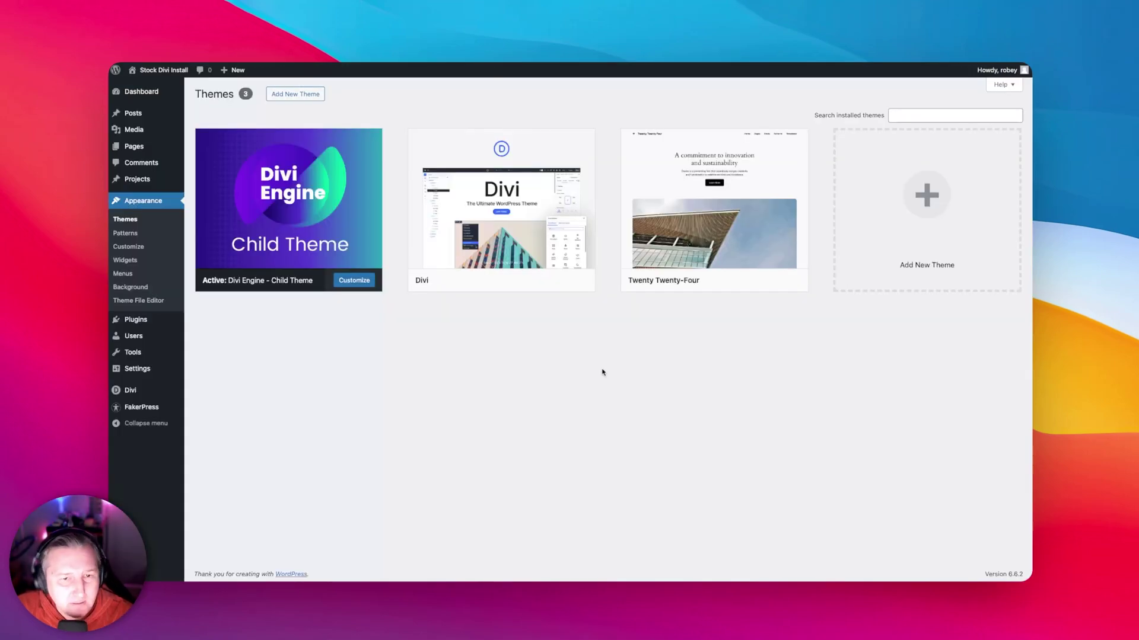
mouse_move(148, 390)
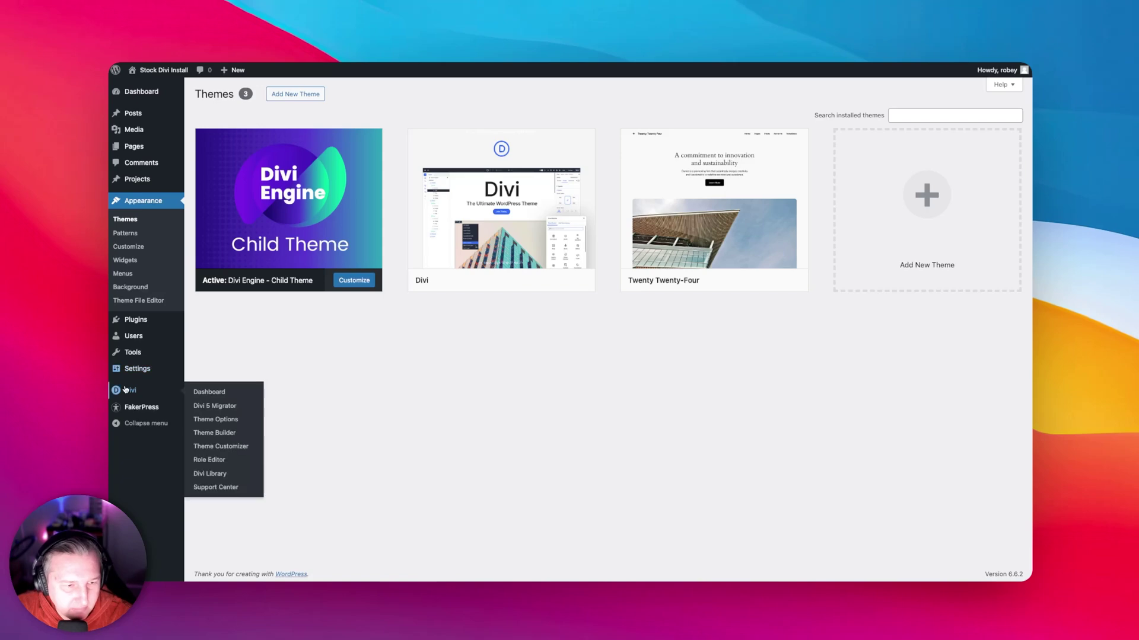
left_click(210, 392)
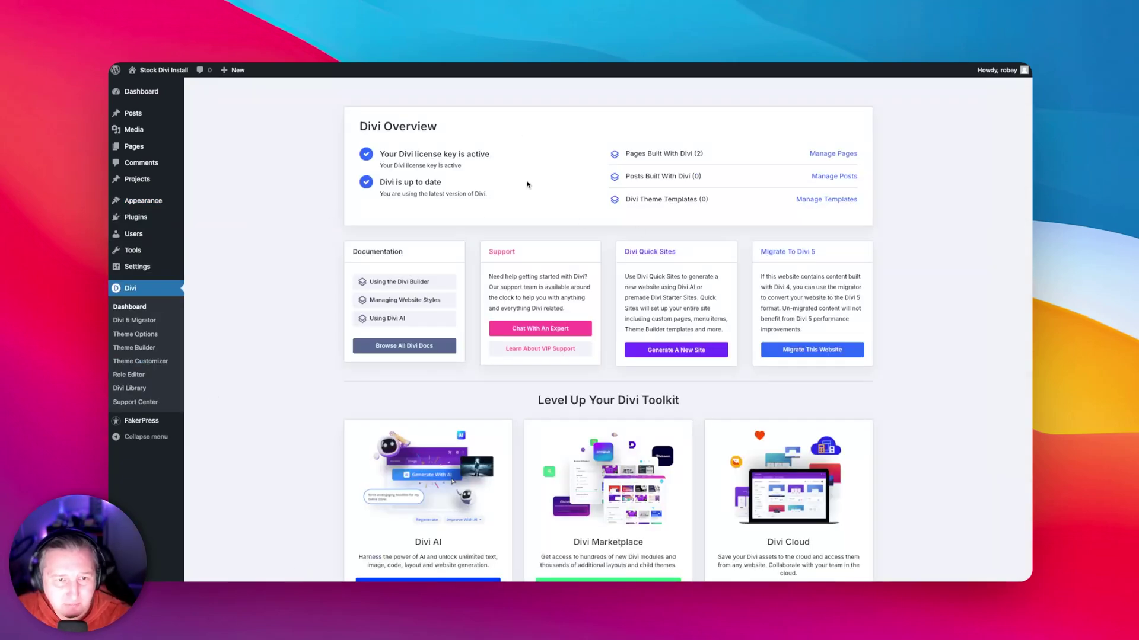
Review the Divi Theme Options for General, Performance, Navigation general settings and the Builder's advanced settings.
left_click(141, 335)
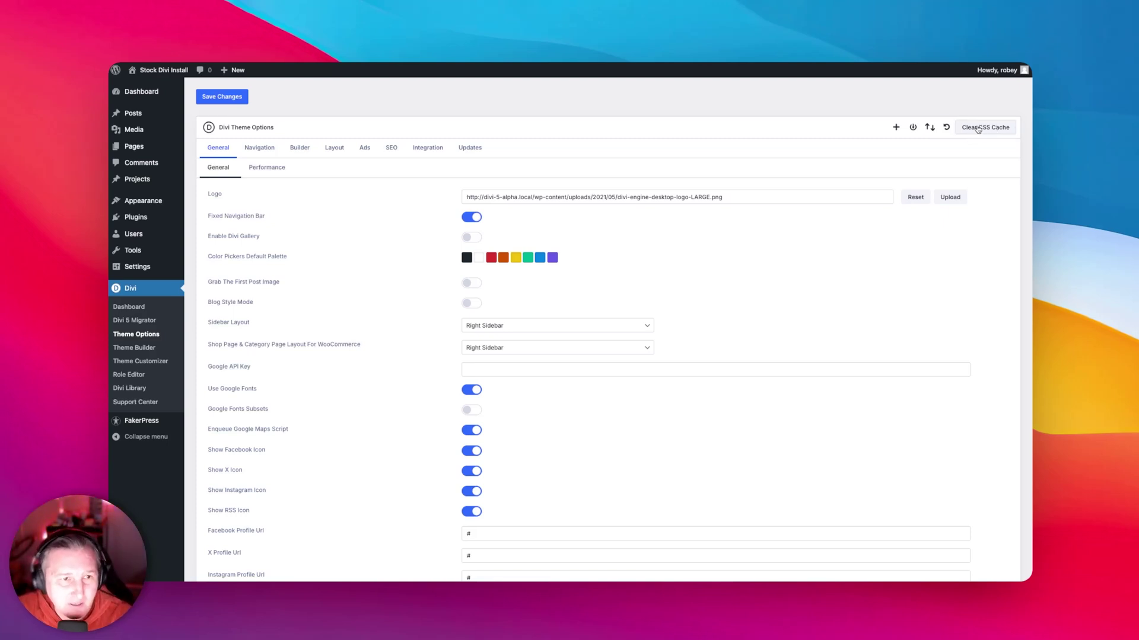
scroll(385, 280, "down", 10)
scroll(386, 280, "up", 10)
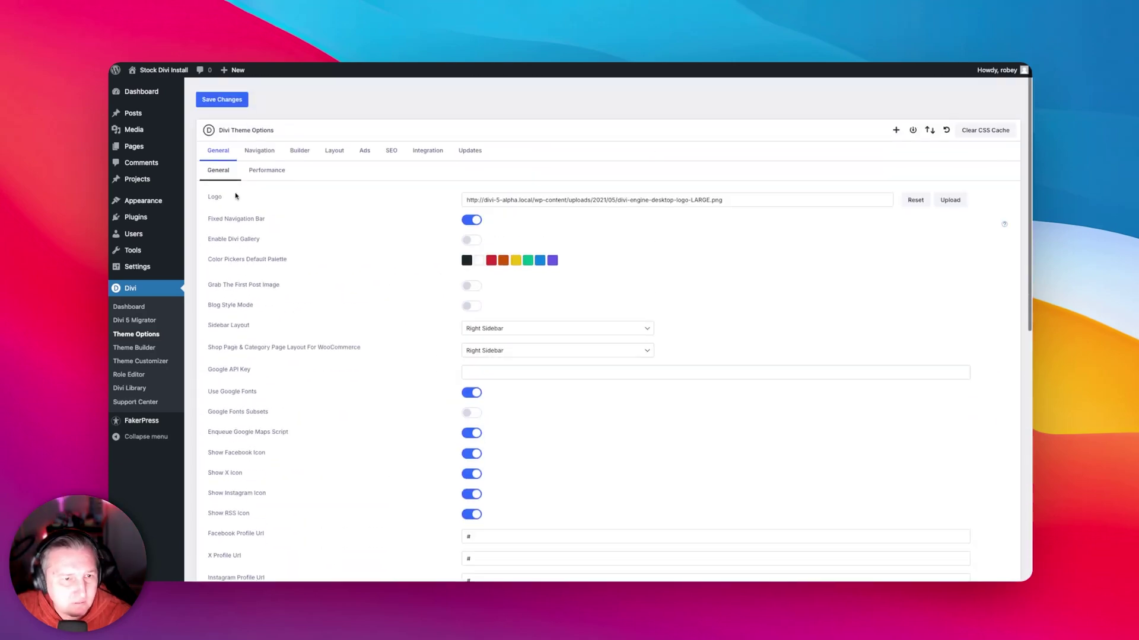
left_click(265, 169)
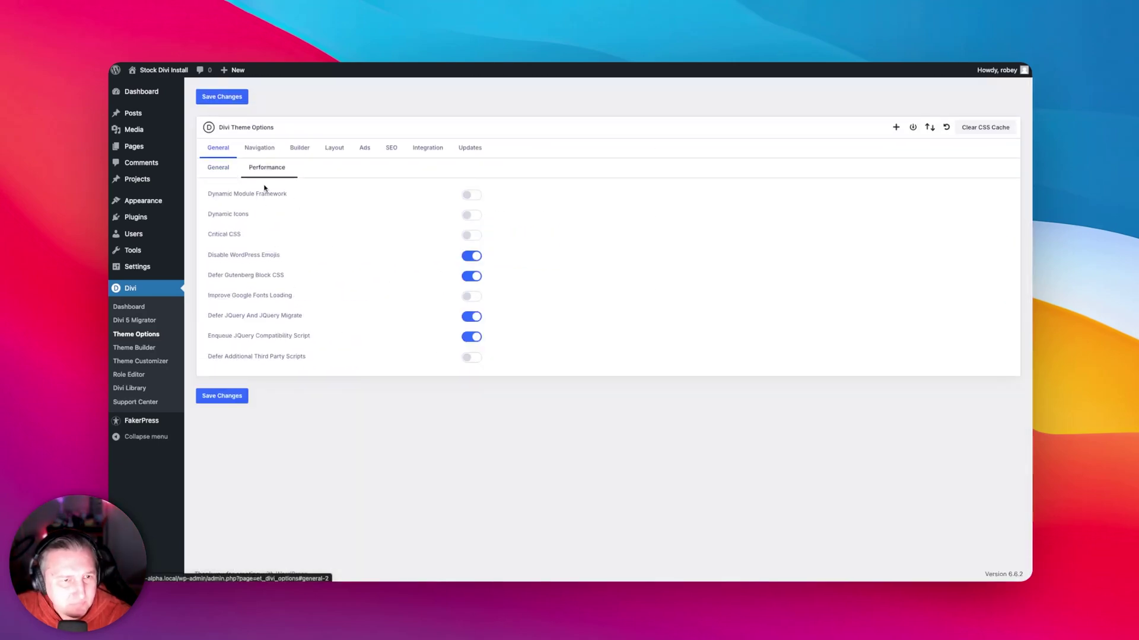
left_click(260, 147)
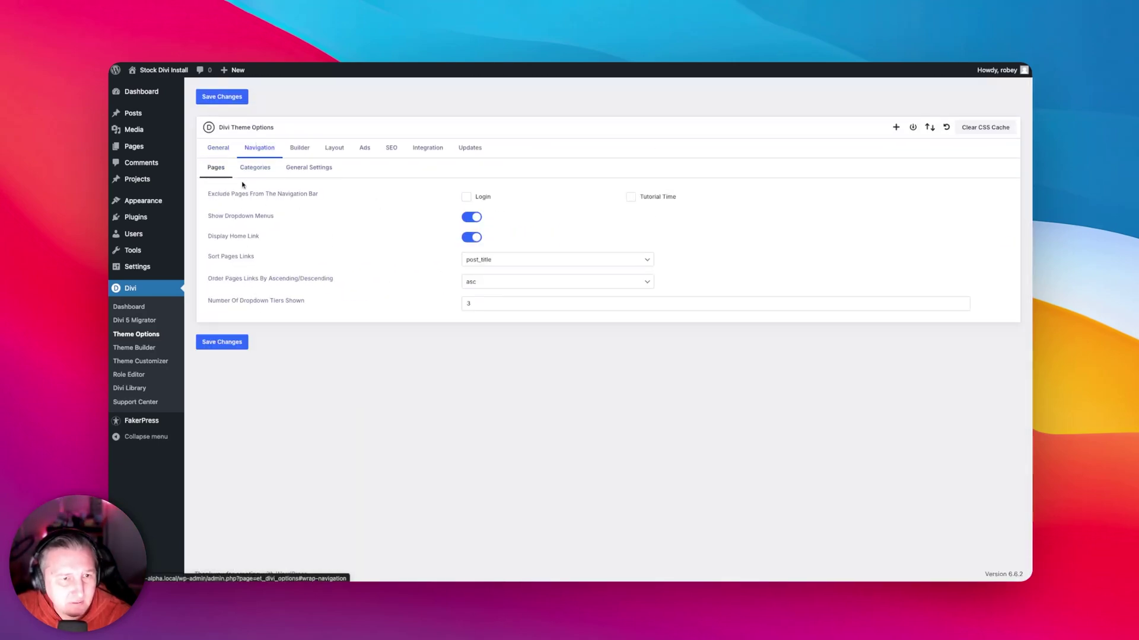
left_click(304, 168)
left_click(299, 148)
left_click(289, 169)
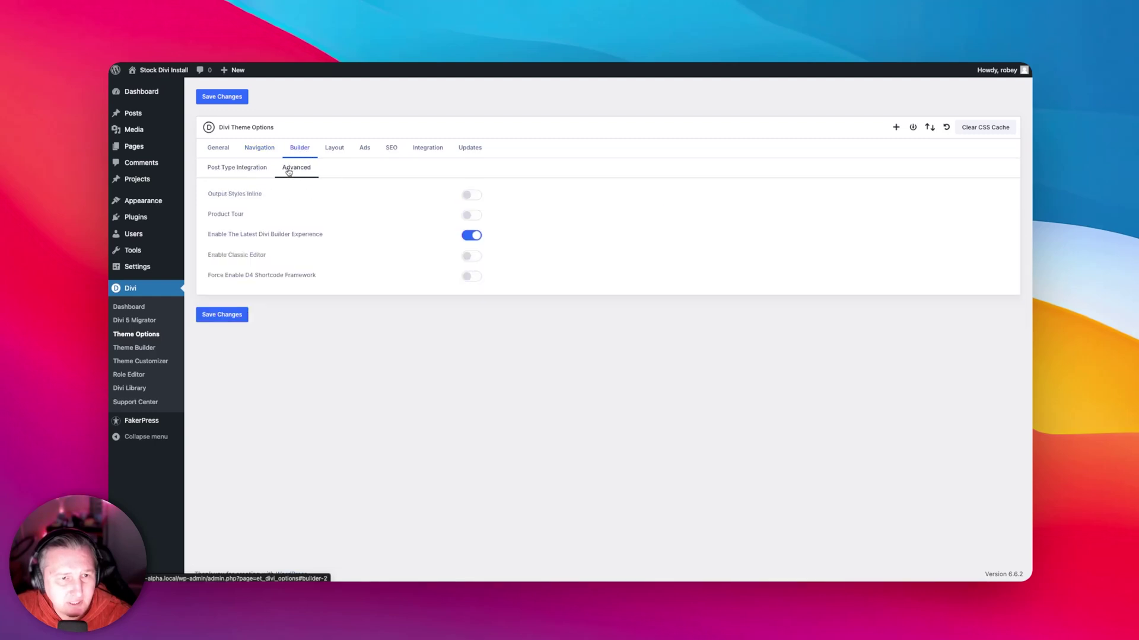
Review the Layout, Ads, SEO, Integration and Updates theme options, including version rollback, and return to the General settings.
left_click(334, 147)
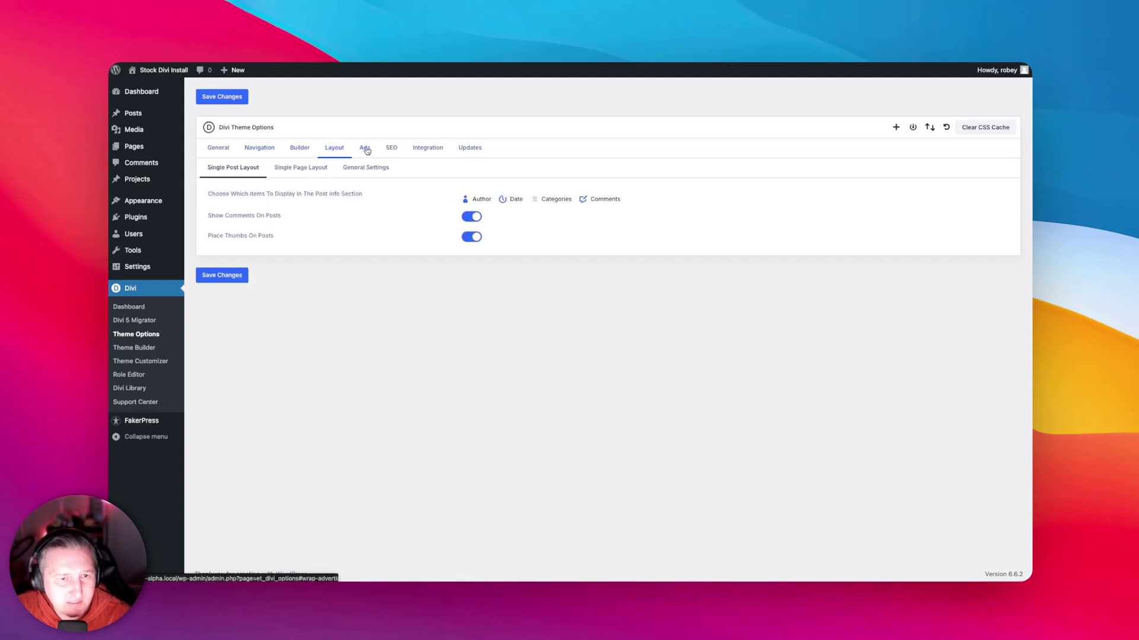
left_click(364, 150)
left_click(391, 151)
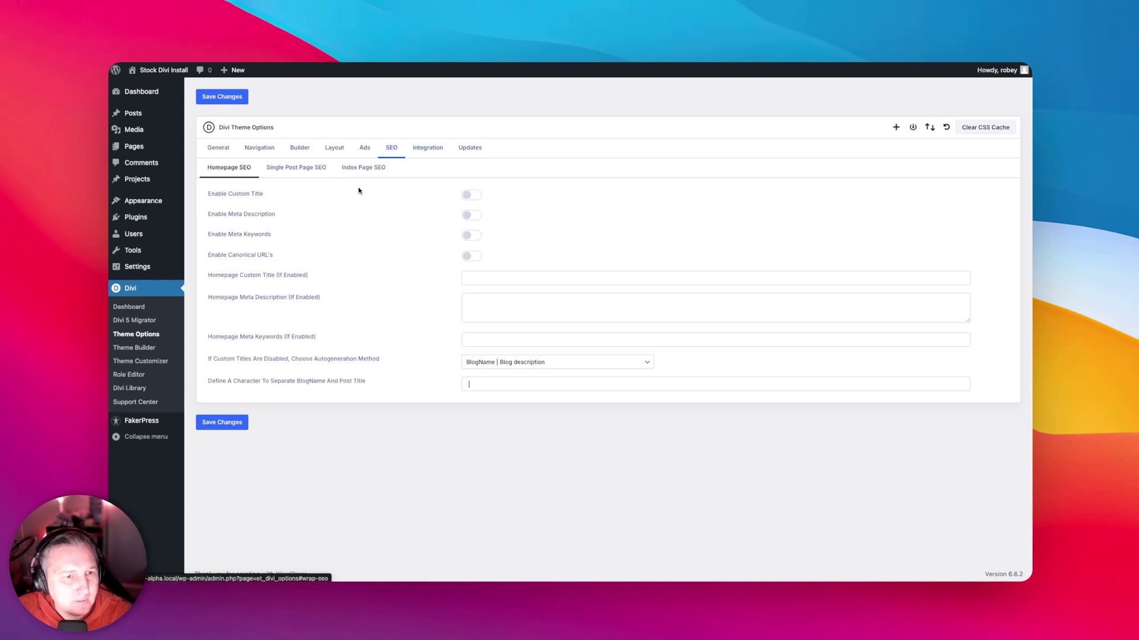
left_click(435, 148)
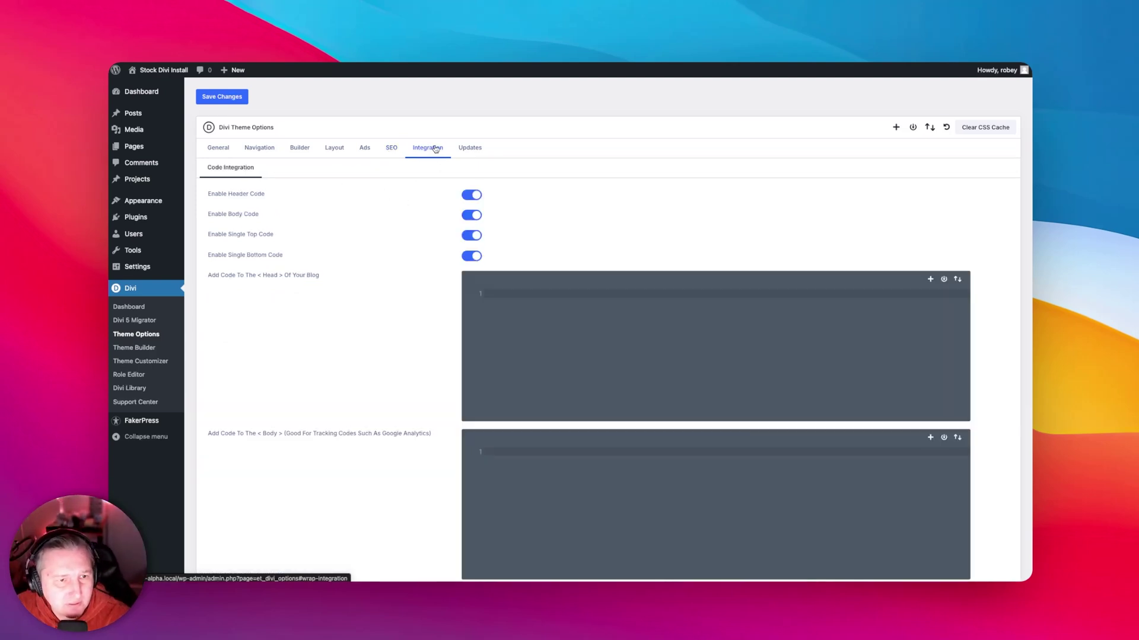
scroll(368, 326, "down", 10)
scroll(415, 267, "up", 10)
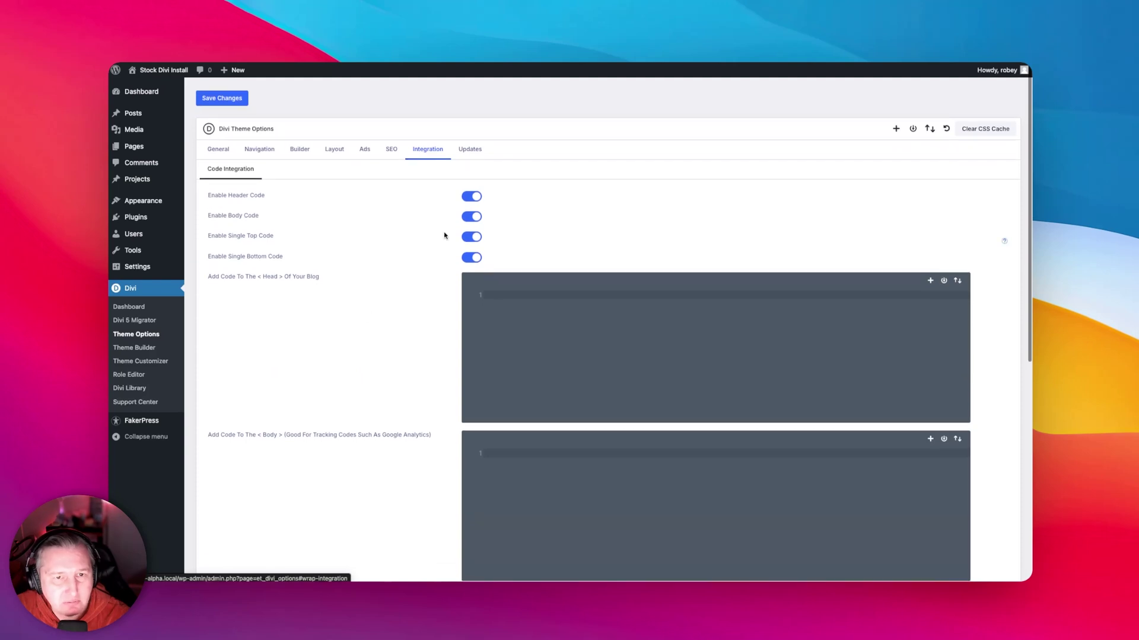
left_click(483, 149)
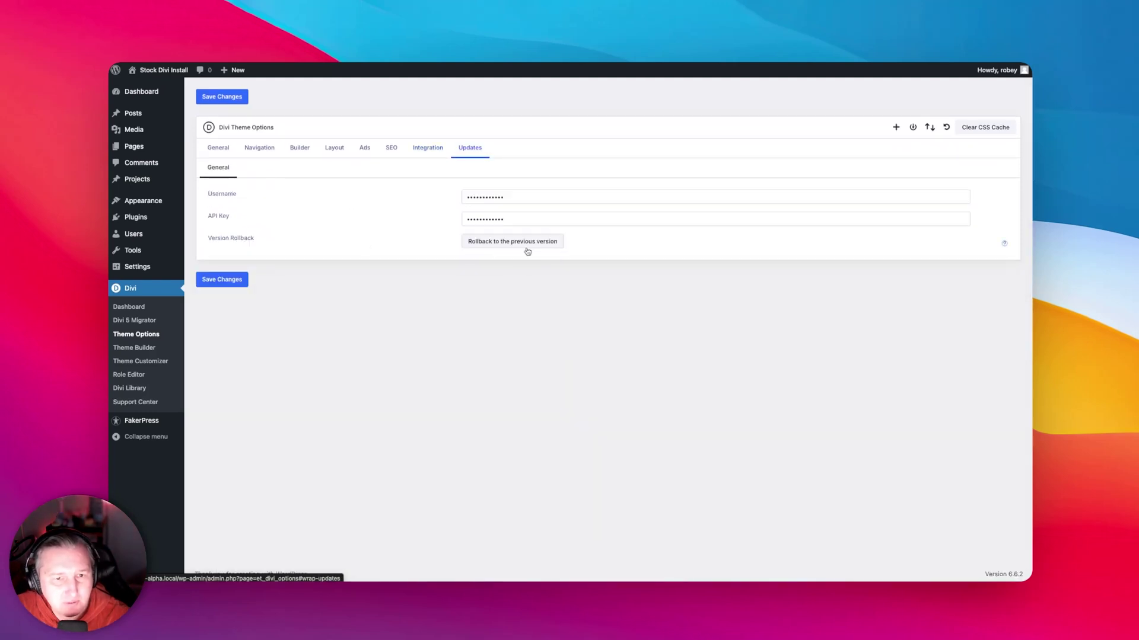
left_click(226, 147)
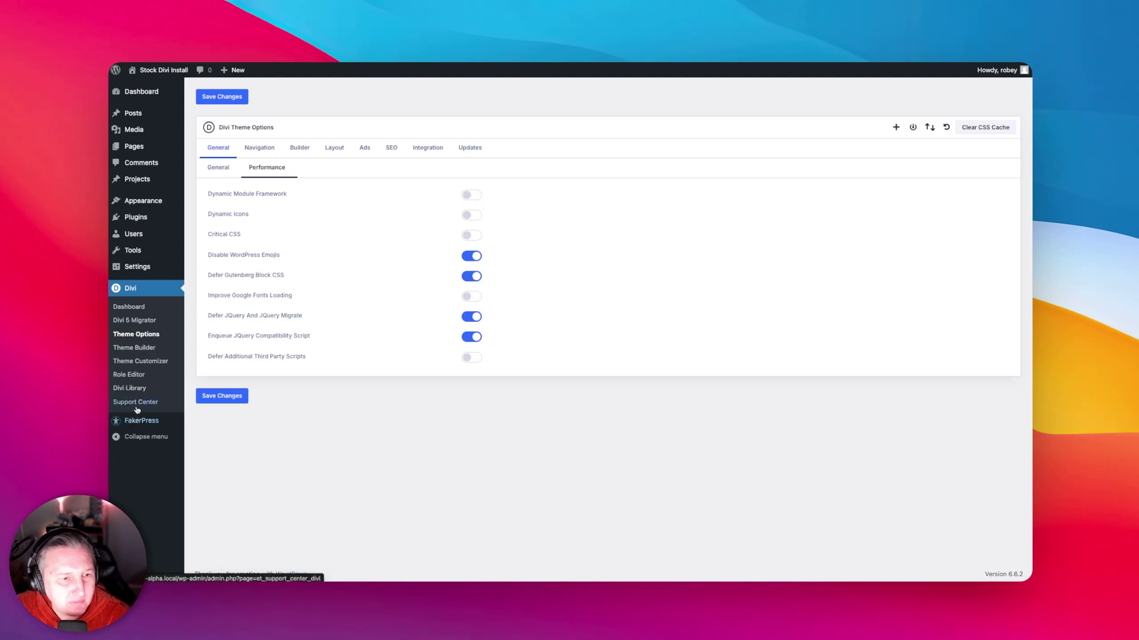
left_click(224, 169)
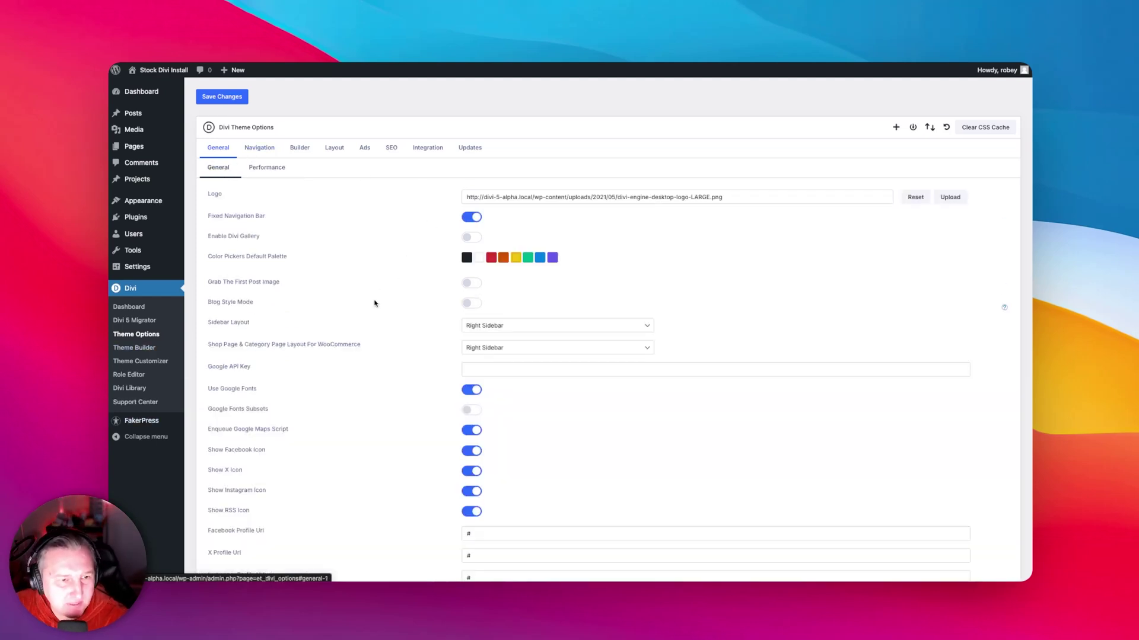
Look over the Divi Role Editor and the Theme Customizer's General Settings, closing the customizer when done.
left_click(131, 375)
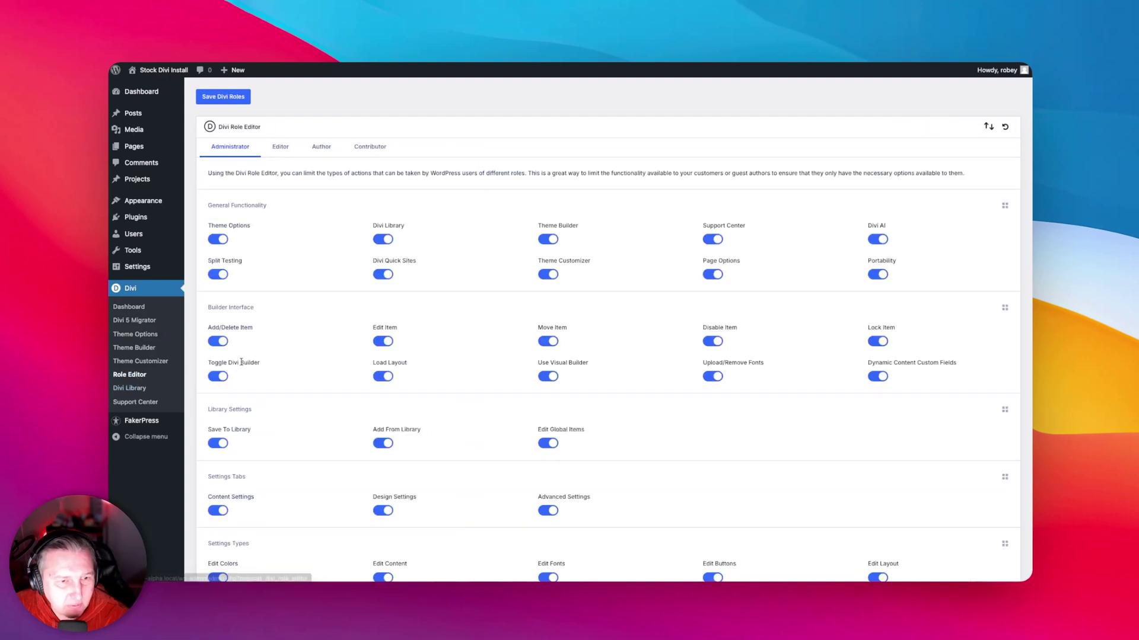
left_click(146, 364)
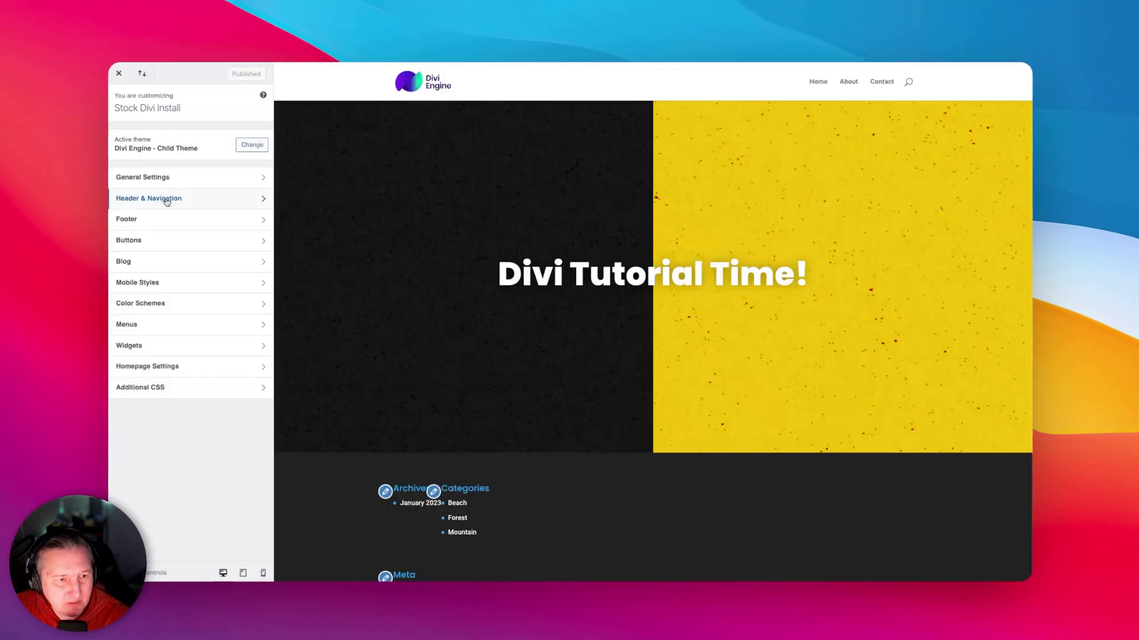
left_click(185, 177)
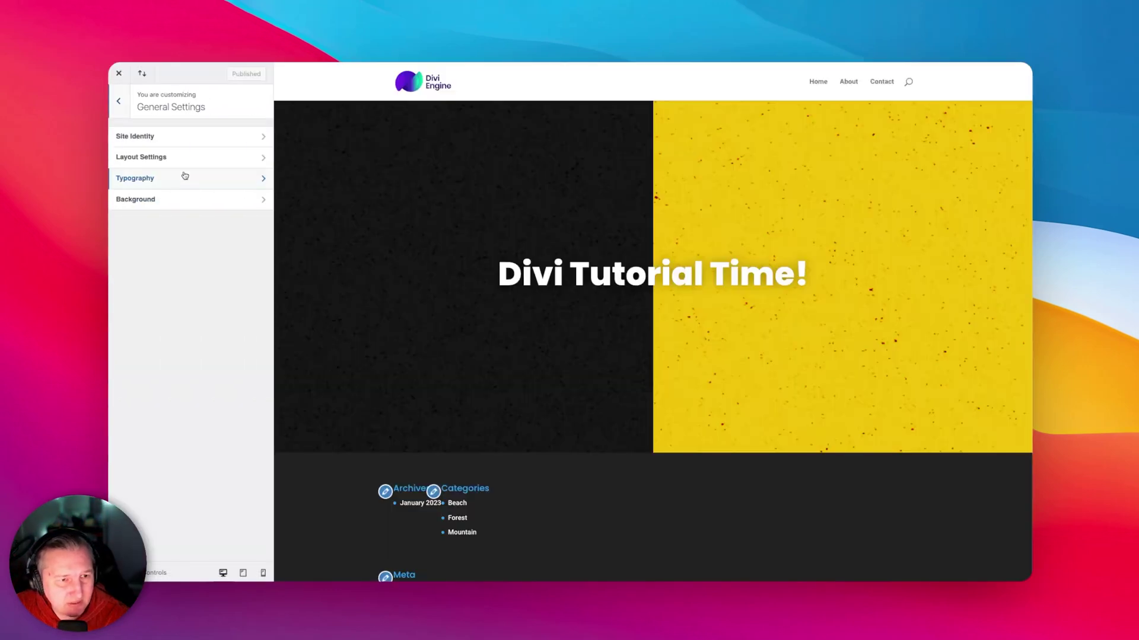
left_click(120, 102)
left_click(120, 76)
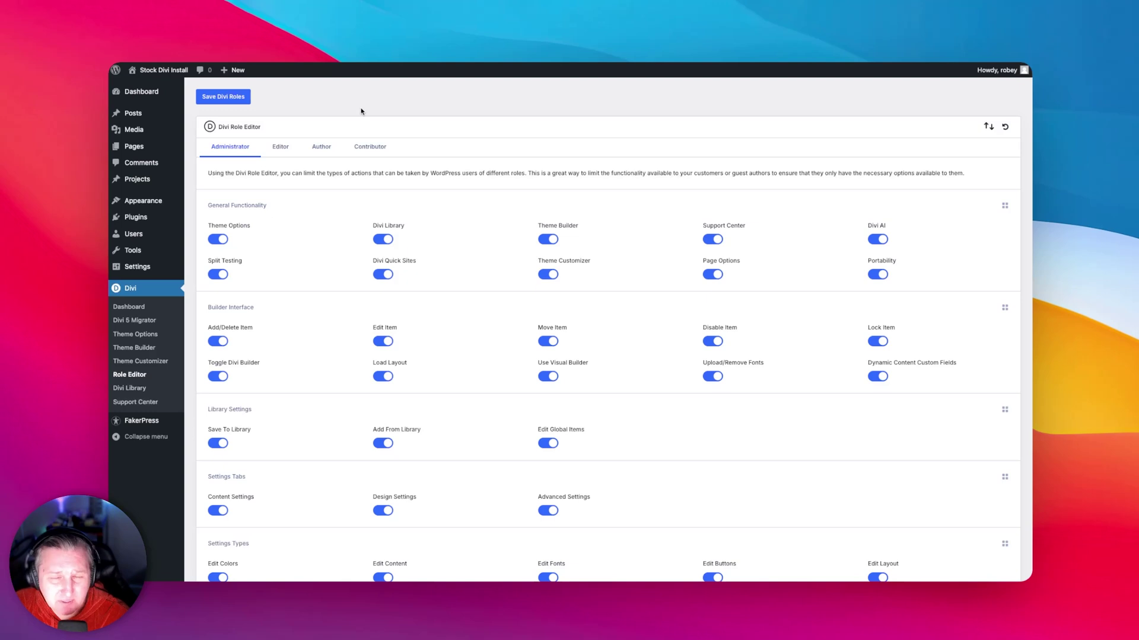
Add a new page titled "My Divi 5 Page" and open it in the Divi Builder.
left_click(127, 147)
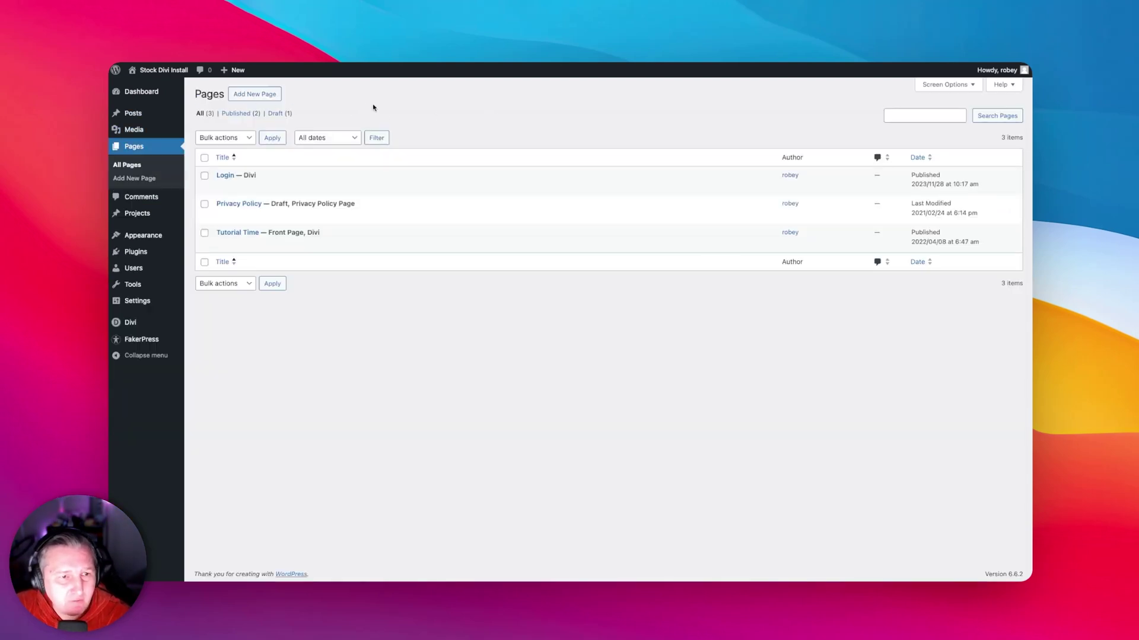
left_click(274, 100)
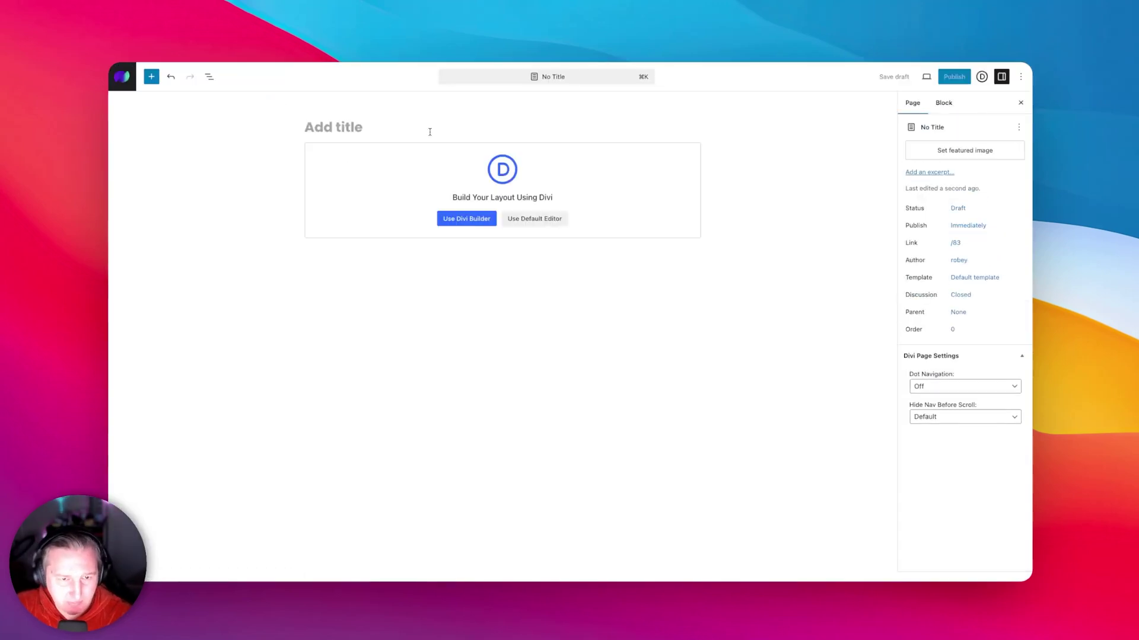
type("My Divi 5 Page")
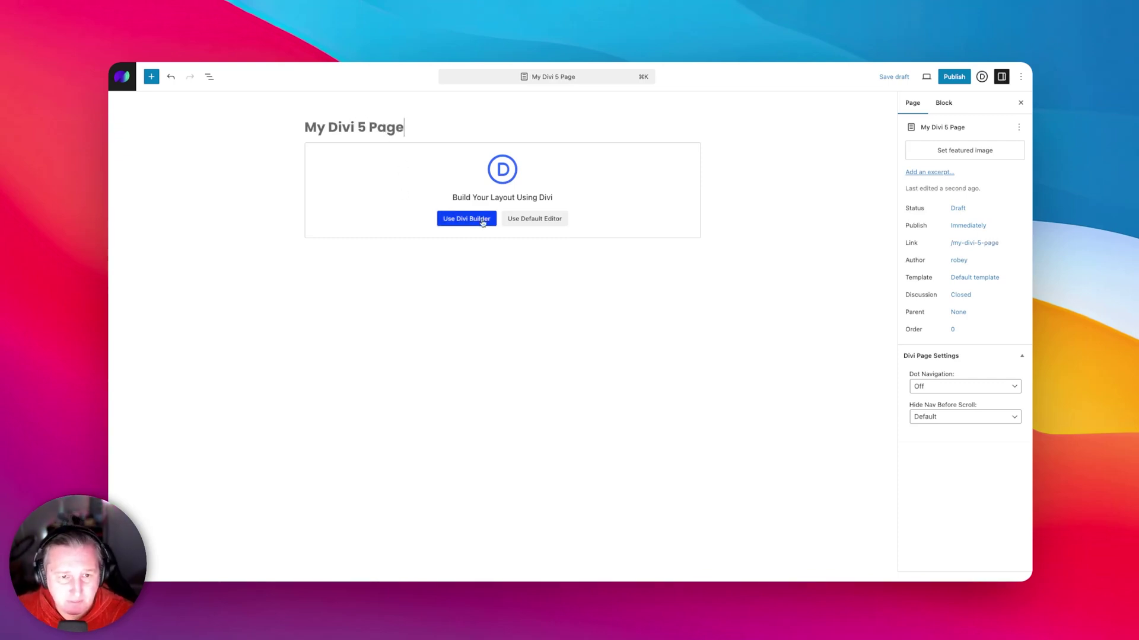
left_click(483, 220)
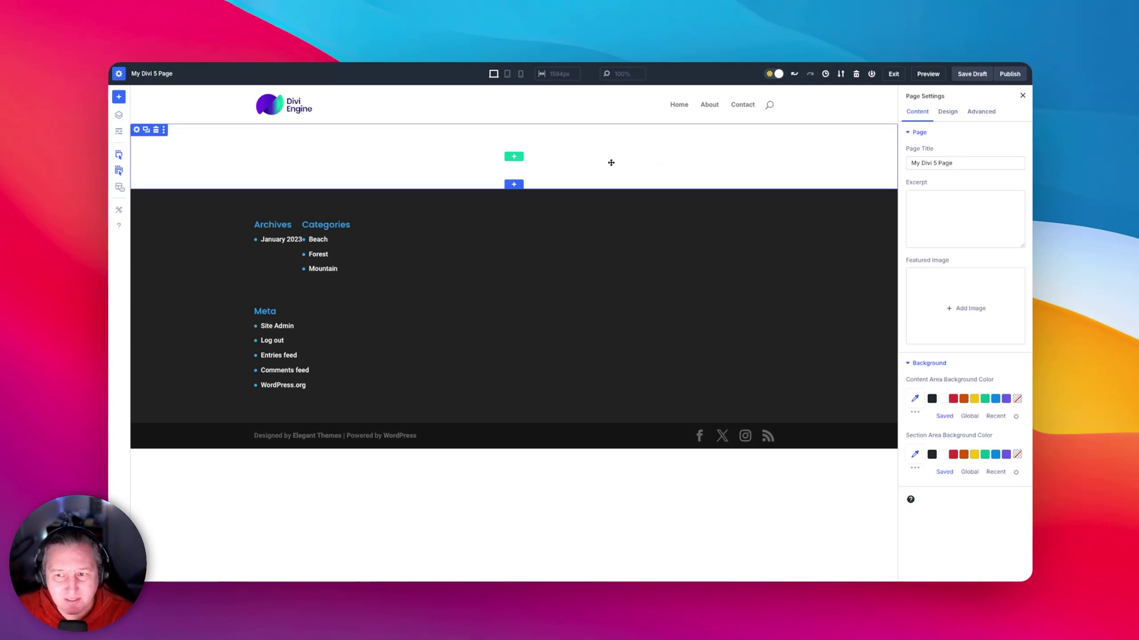
Insert a single-column row in the empty section and add an Image module to it.
left_click(514, 157)
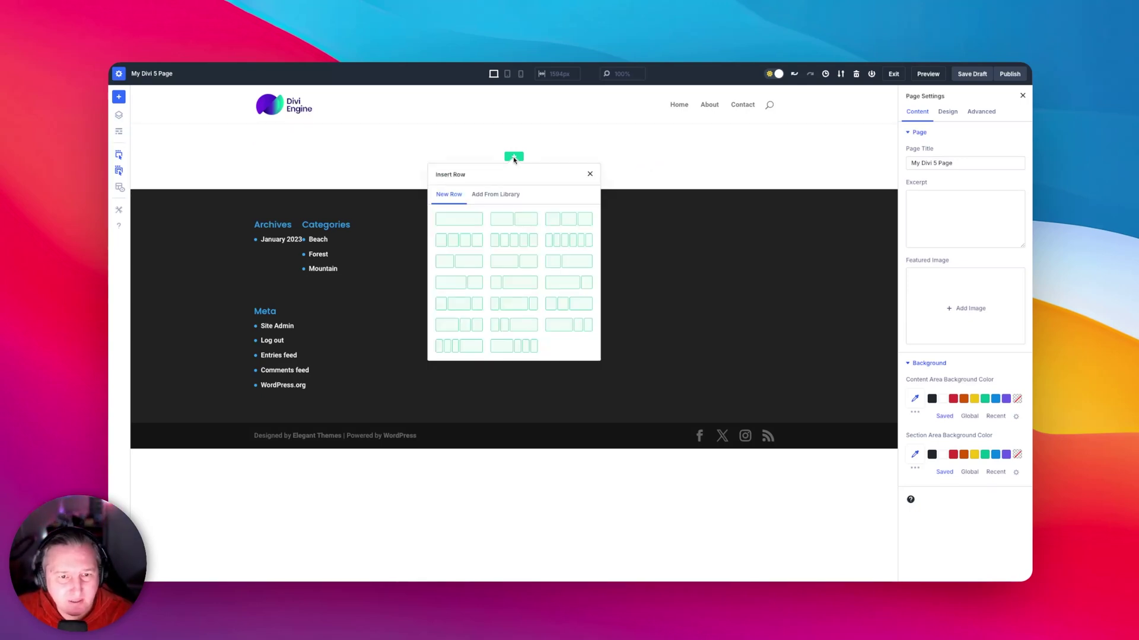
left_click(455, 221)
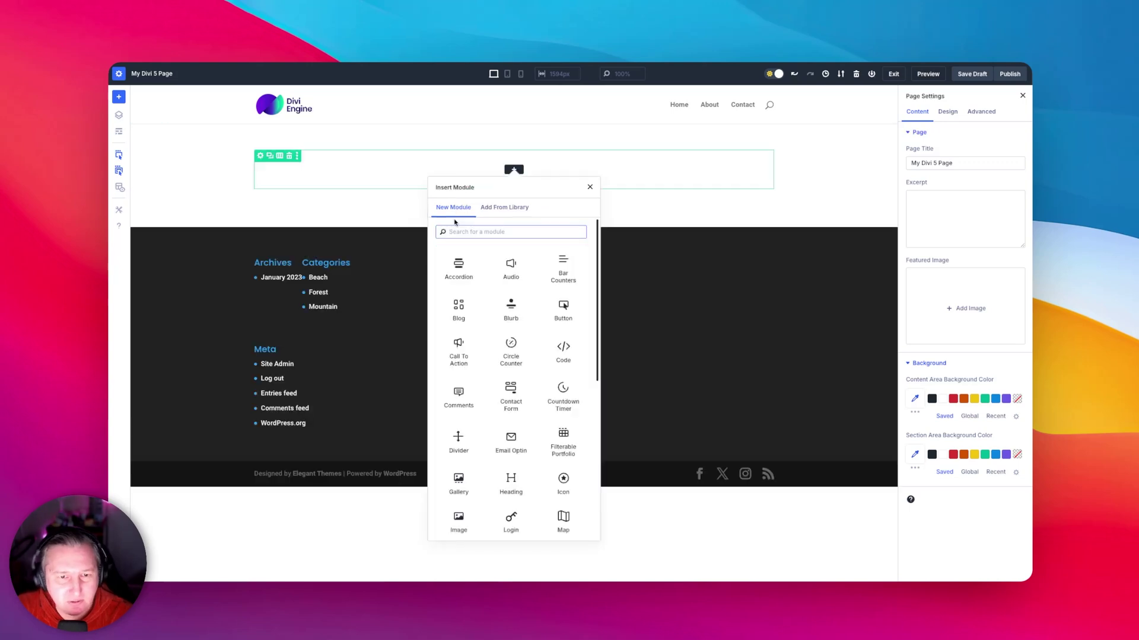
type("image")
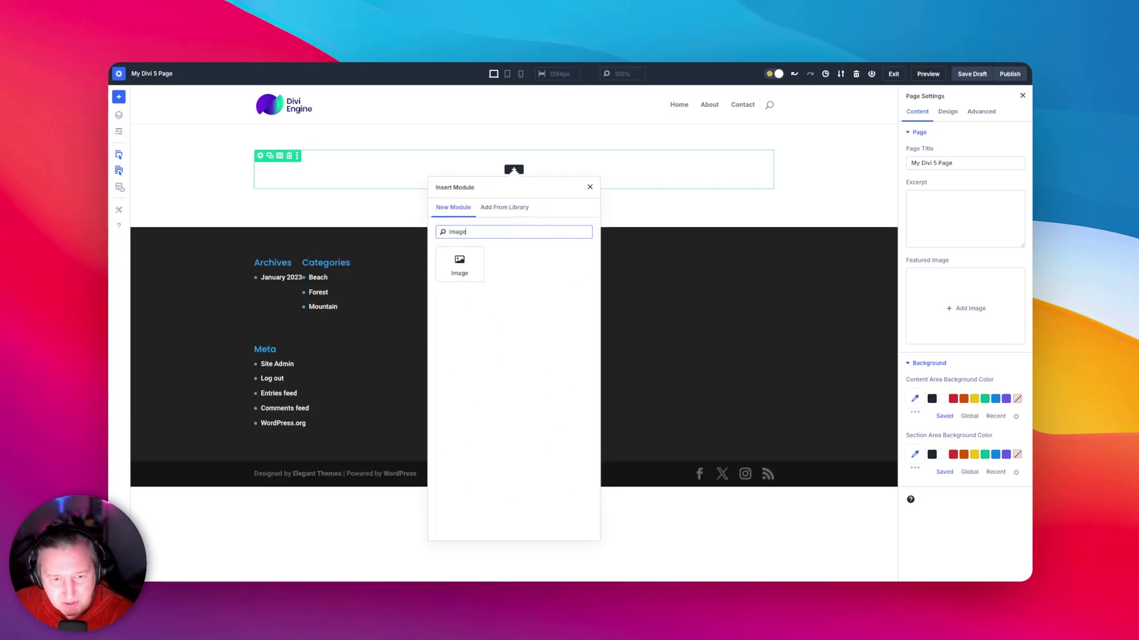
left_click(461, 262)
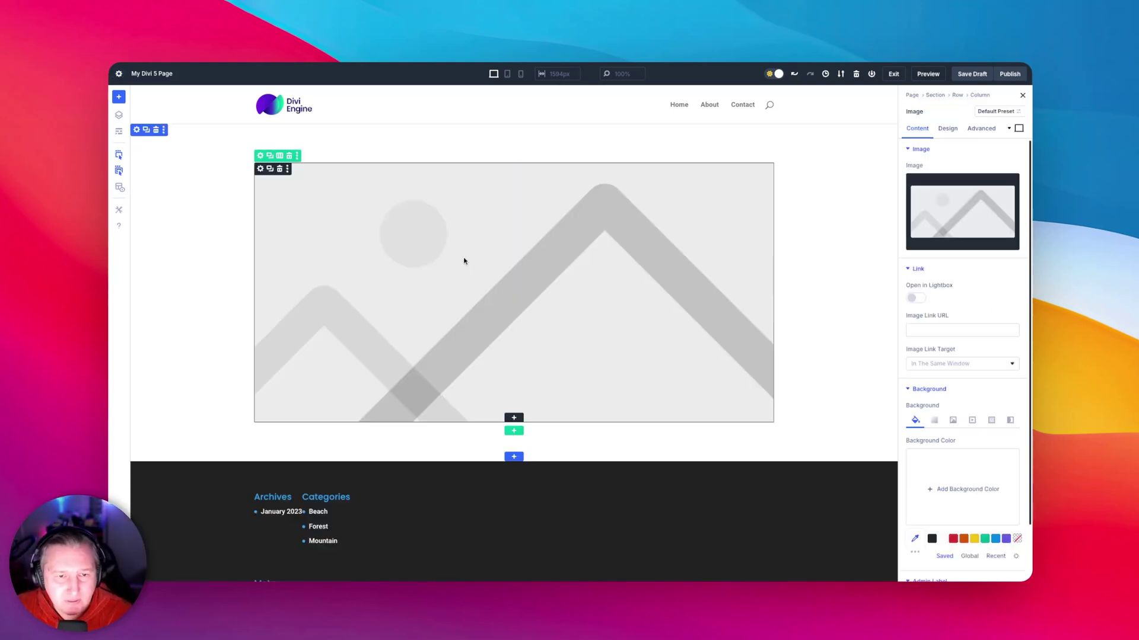
Set the module's image to the stacked red, yellow and green leaves photo from the media library.
left_click(953, 208)
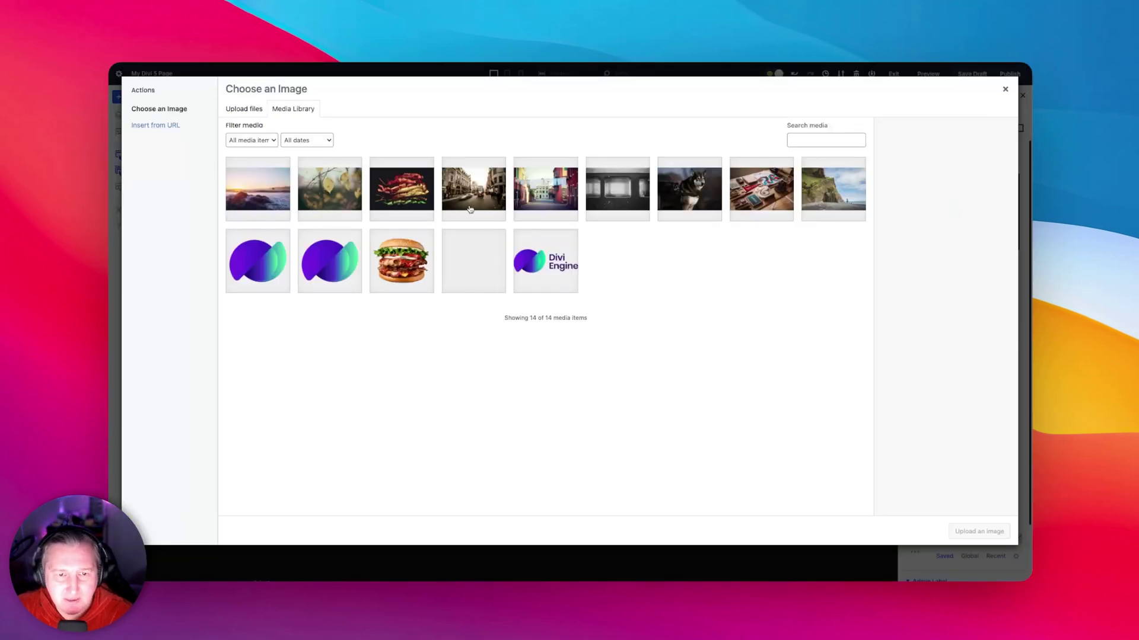
left_click(419, 191)
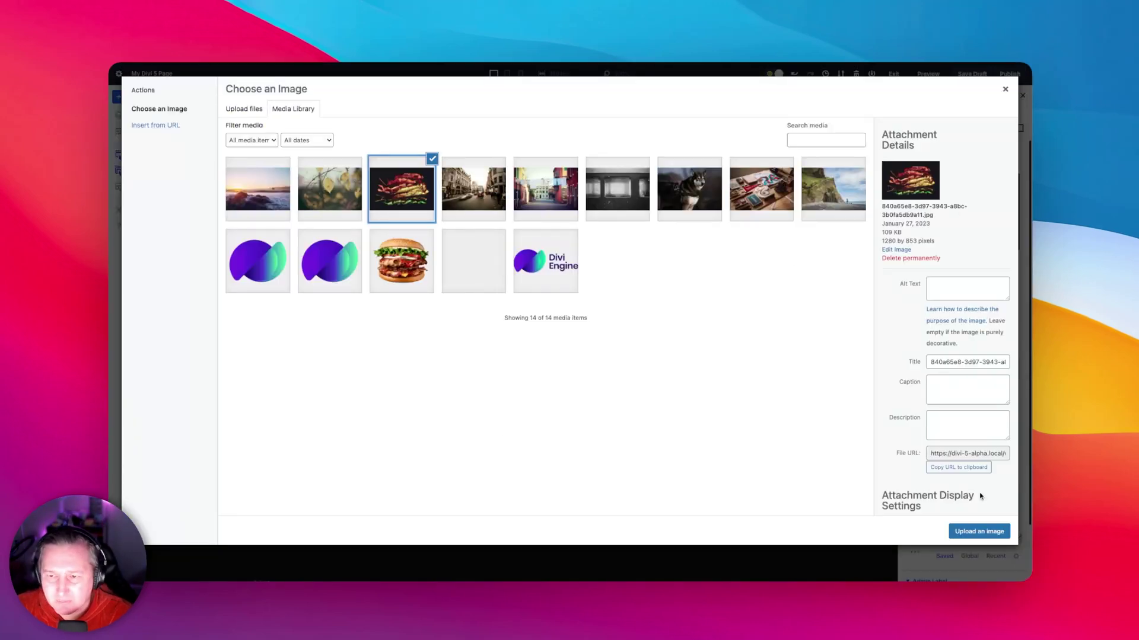
left_click(979, 531)
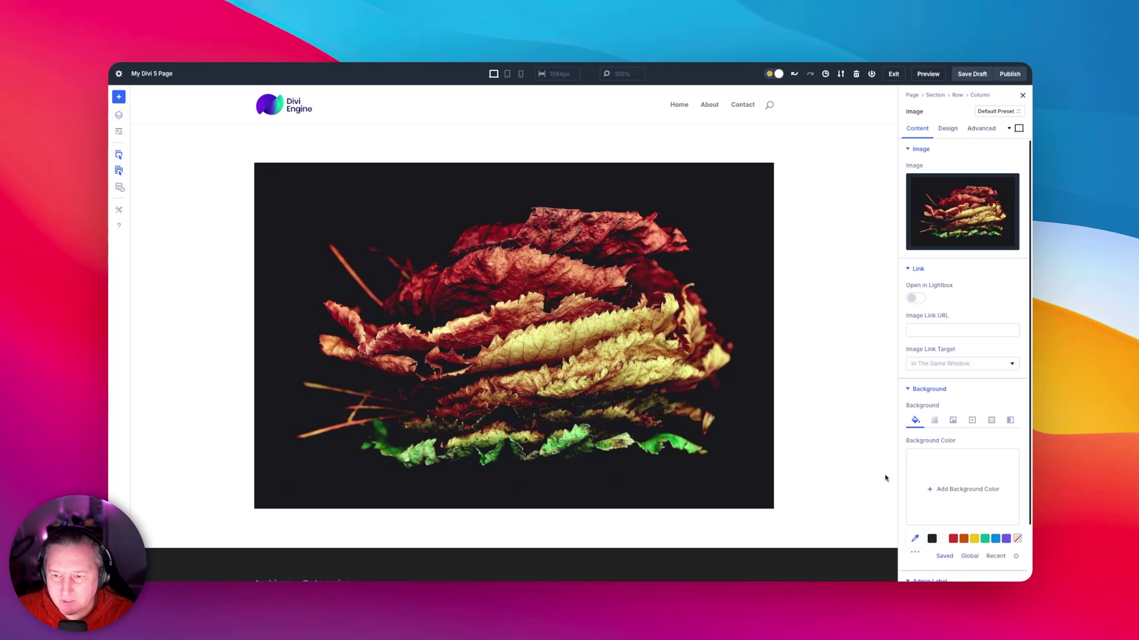
Look over the image's design options, try Force Fullwidth and turn it off again, and apply the first box shadow preset.
left_click(945, 132)
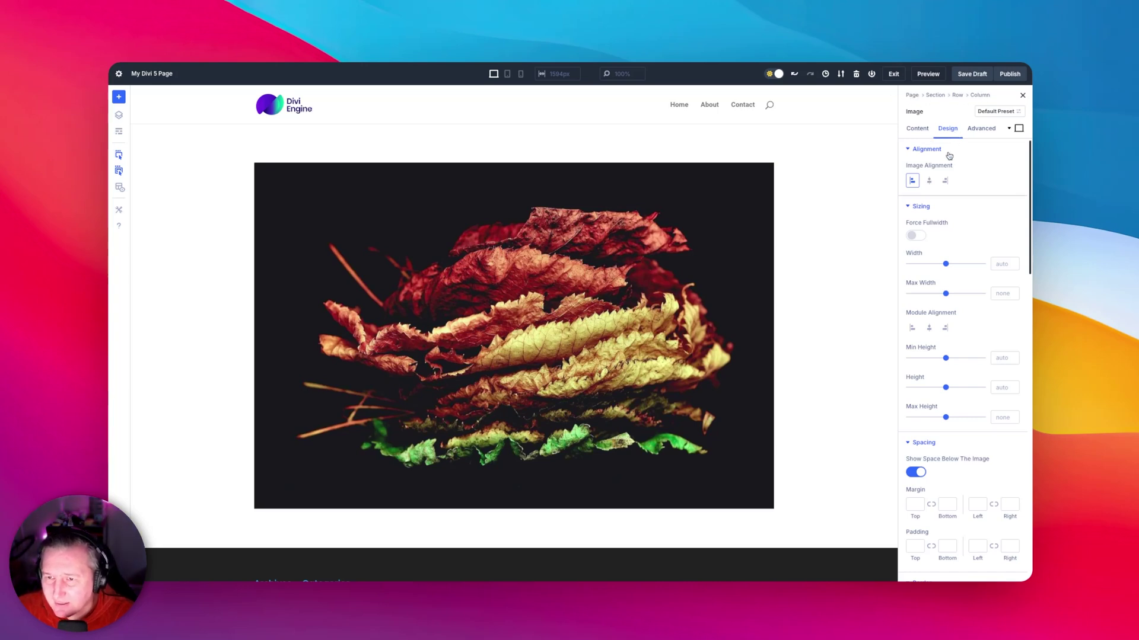
left_click(918, 237)
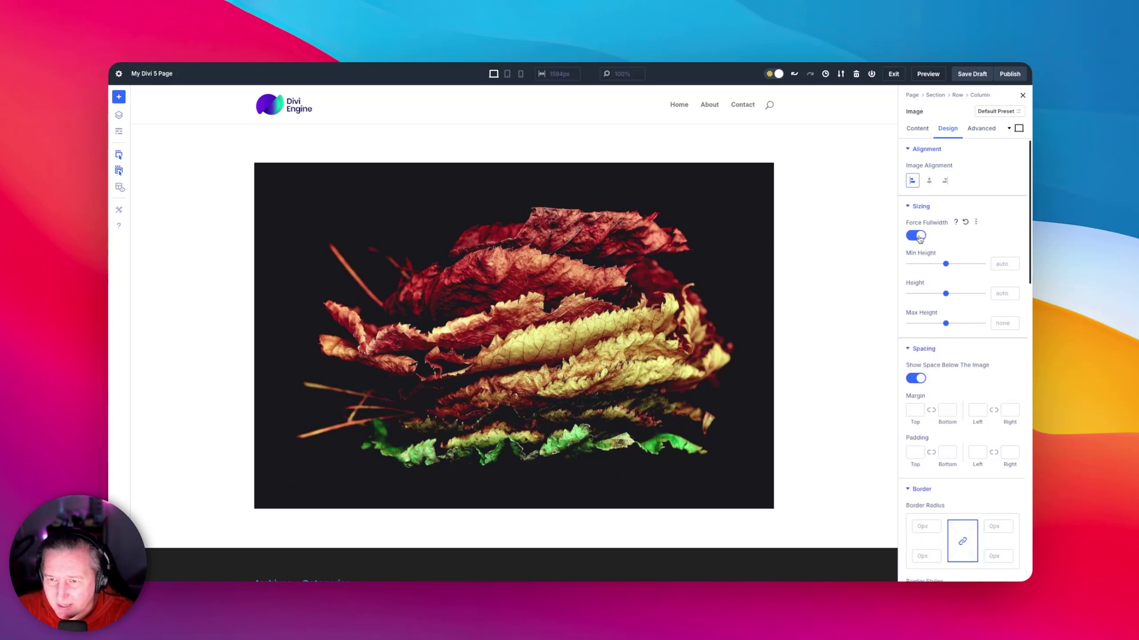
left_click(918, 236)
scroll(987, 325, "down", 5)
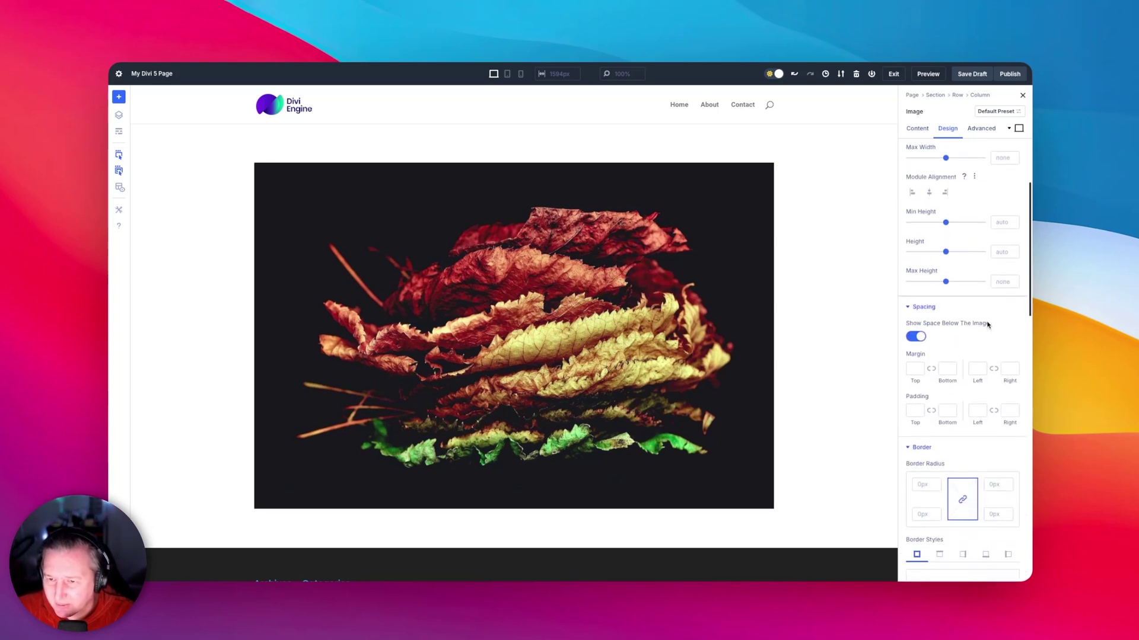
scroll(987, 325, "down", 14)
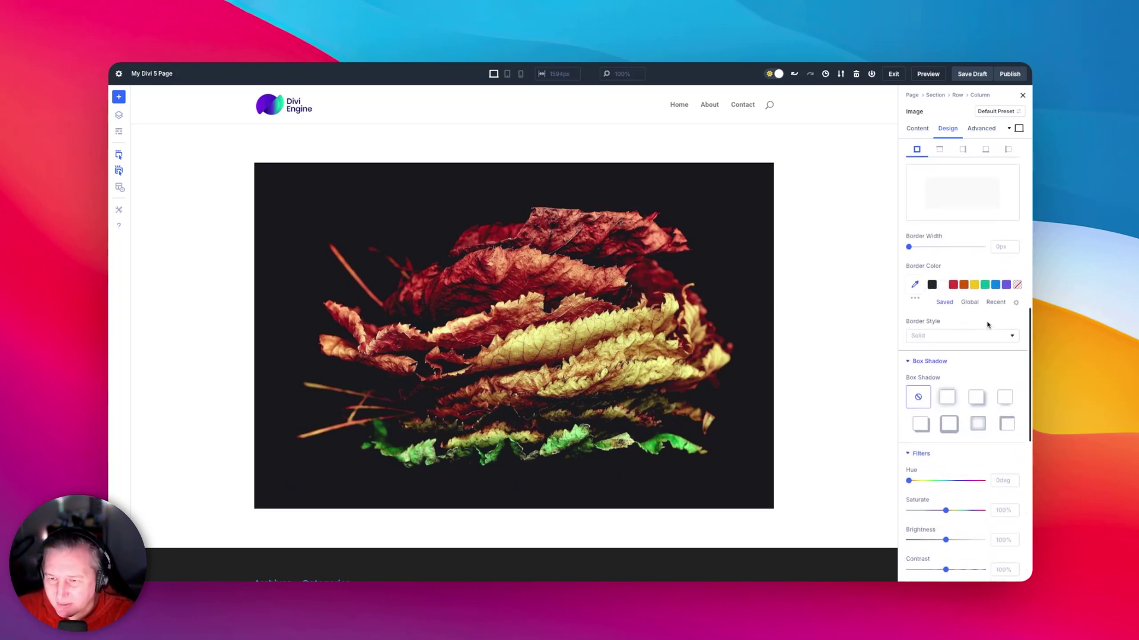
scroll(987, 325, "down", 1)
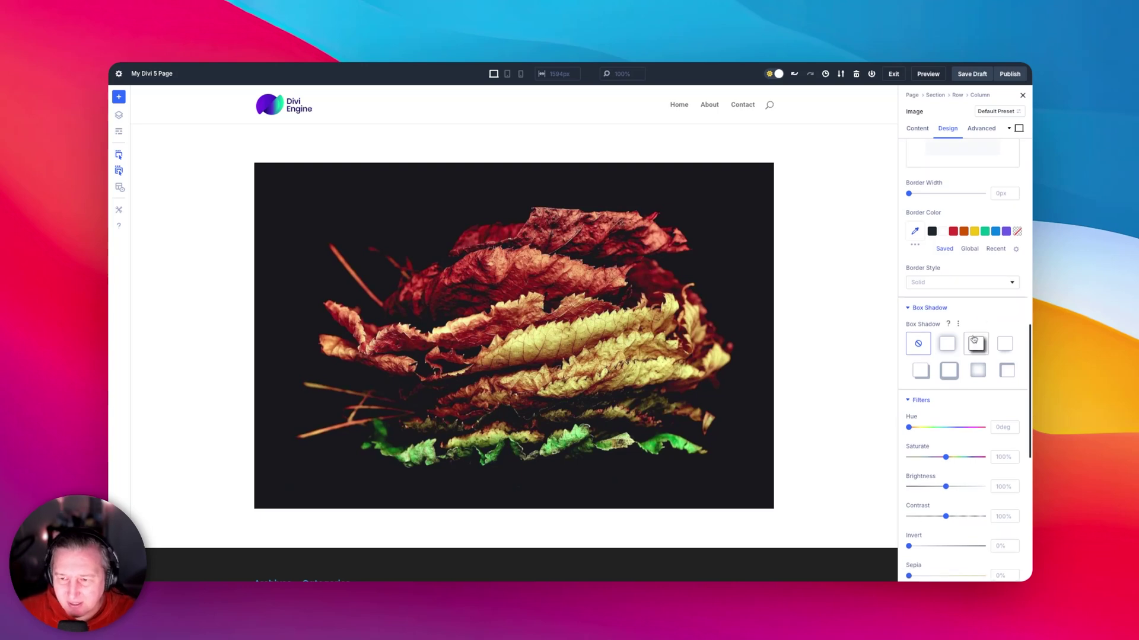
left_click(948, 347)
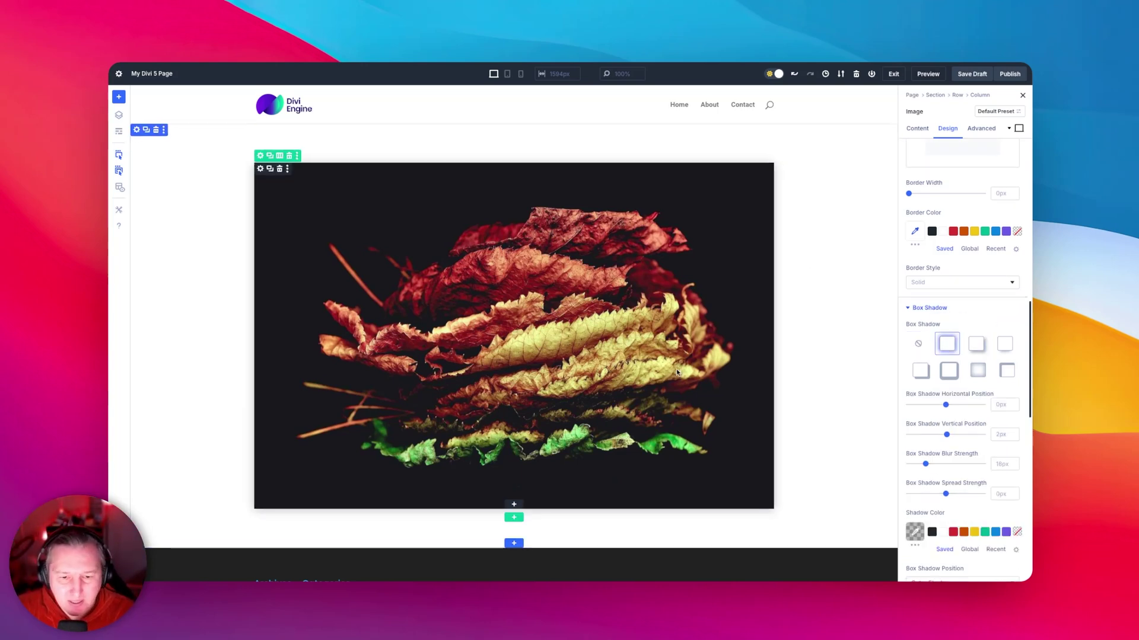
Add a Heading module below the image with the text "My Fancy Heading".
left_click(514, 504)
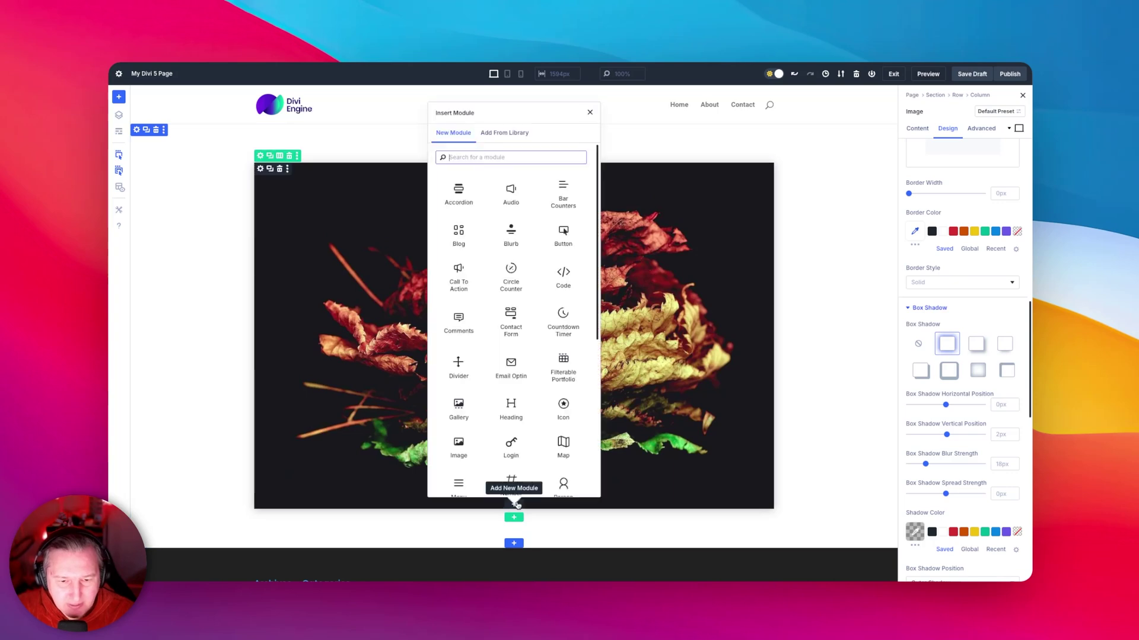
type("he")
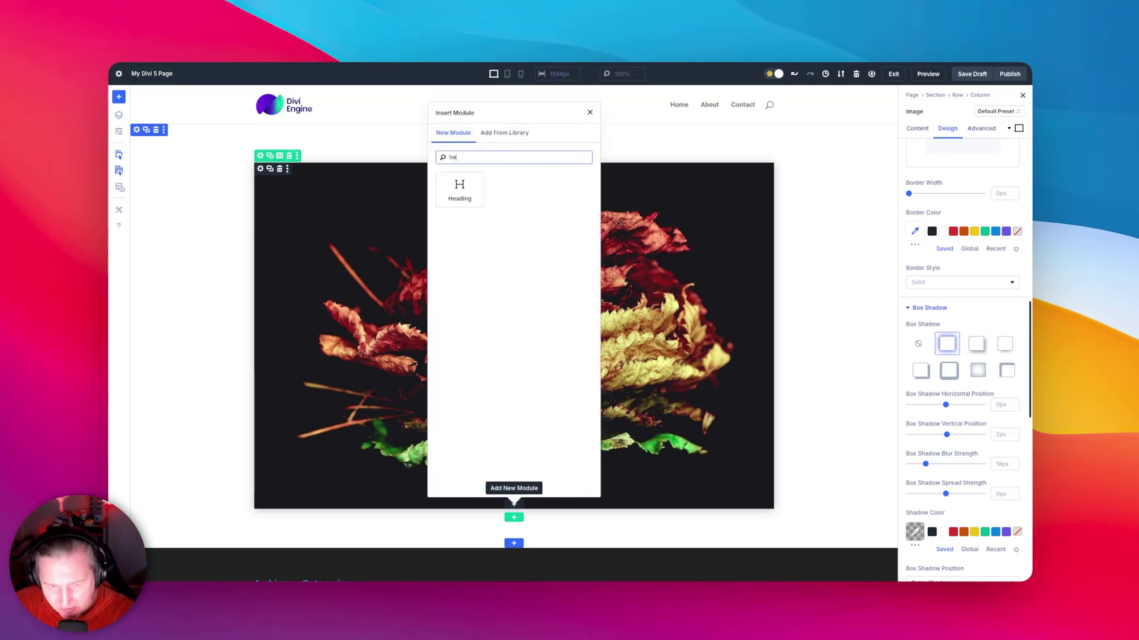
left_click(451, 187)
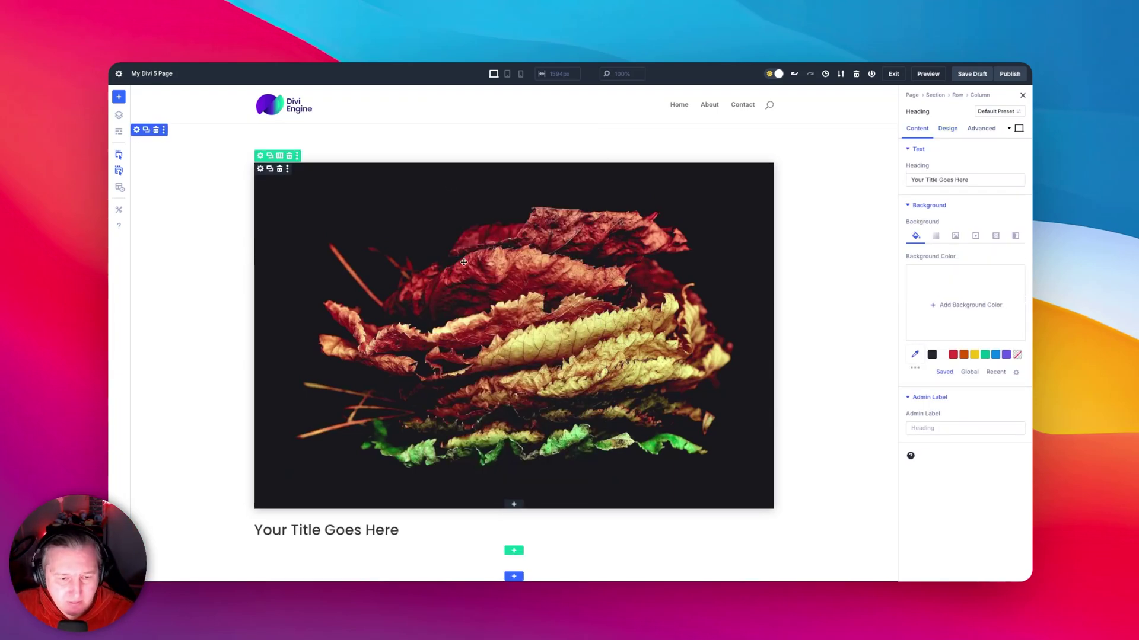
triple_click(947, 180)
type("My Fan cy Heading")
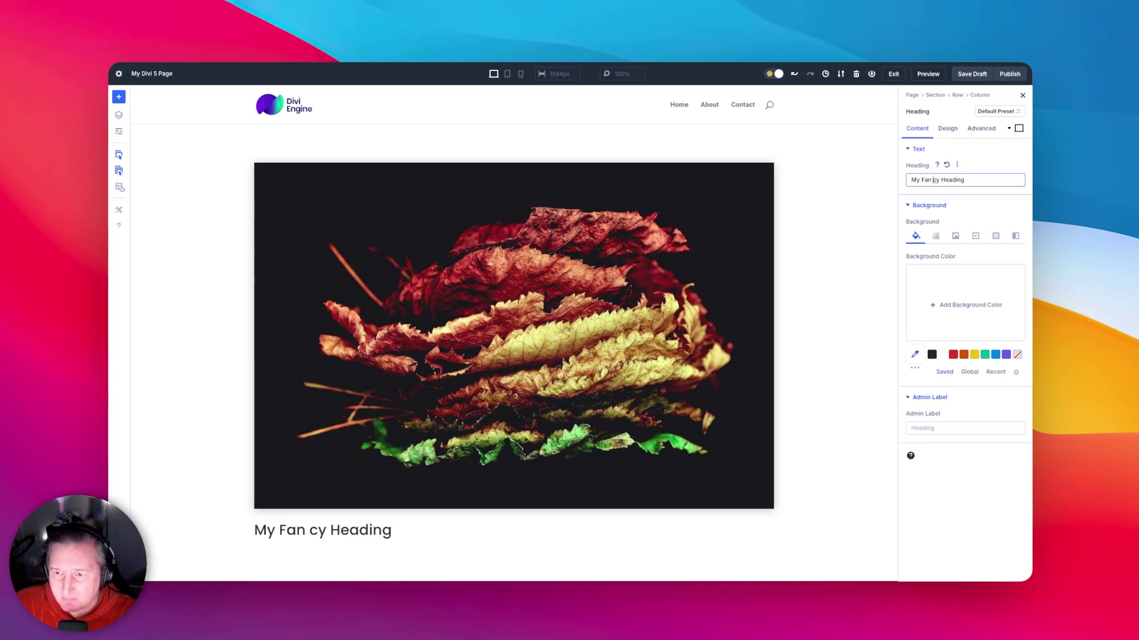
key("BackSpace")
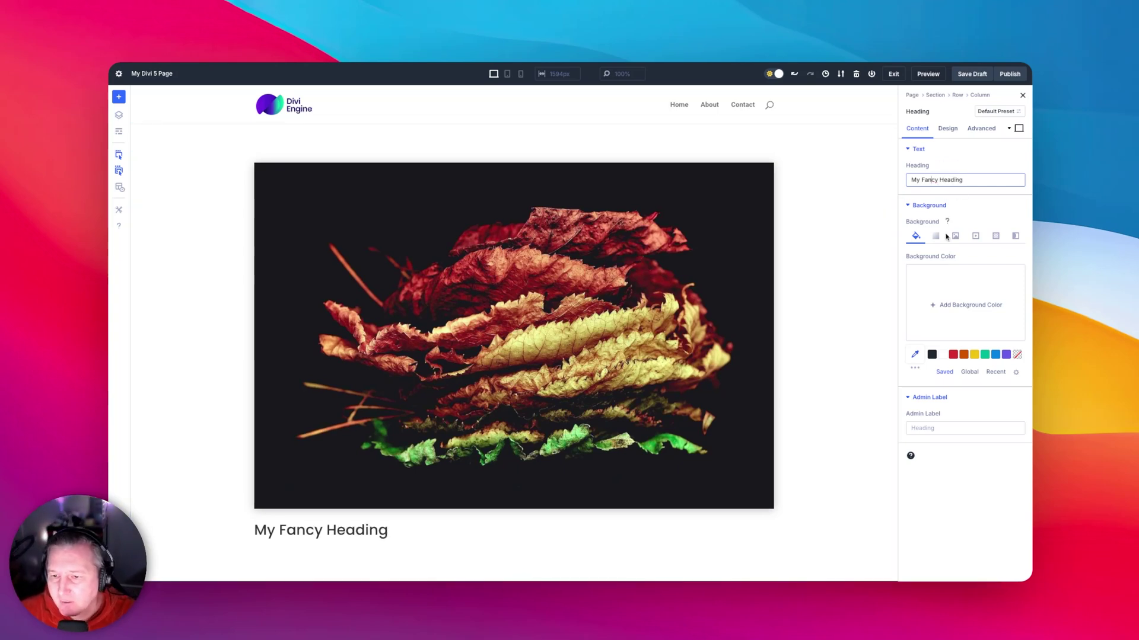
Apply the Bounce animation style to the heading and bring up the options for inserting a section below it.
left_click(955, 129)
scroll(961, 385, "down", 10)
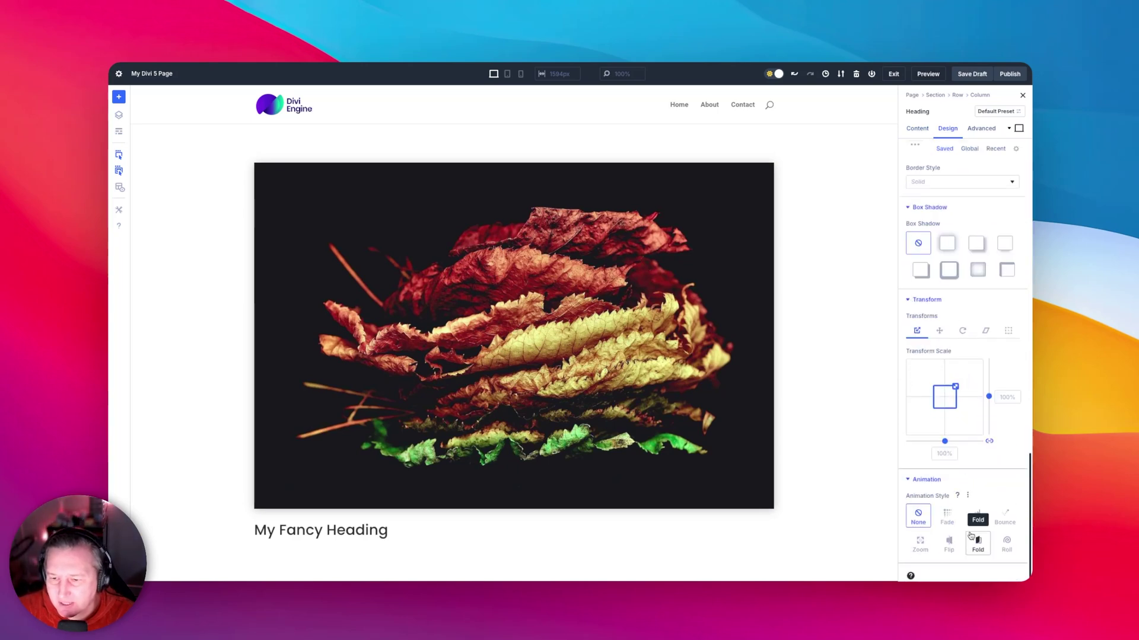
left_click(1008, 520)
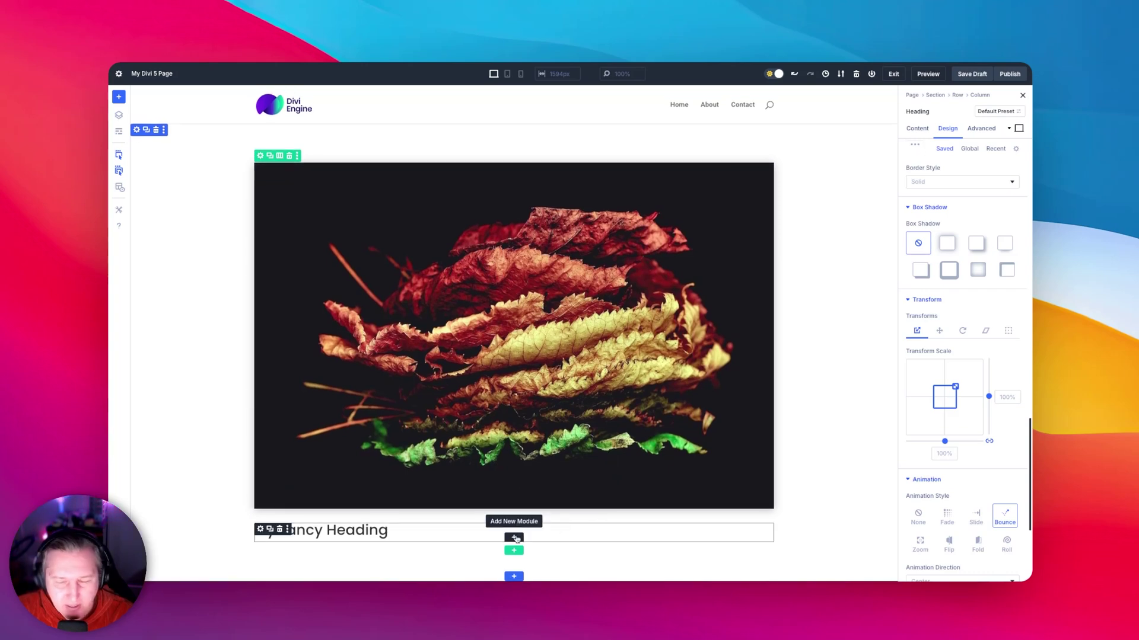
left_click(513, 577)
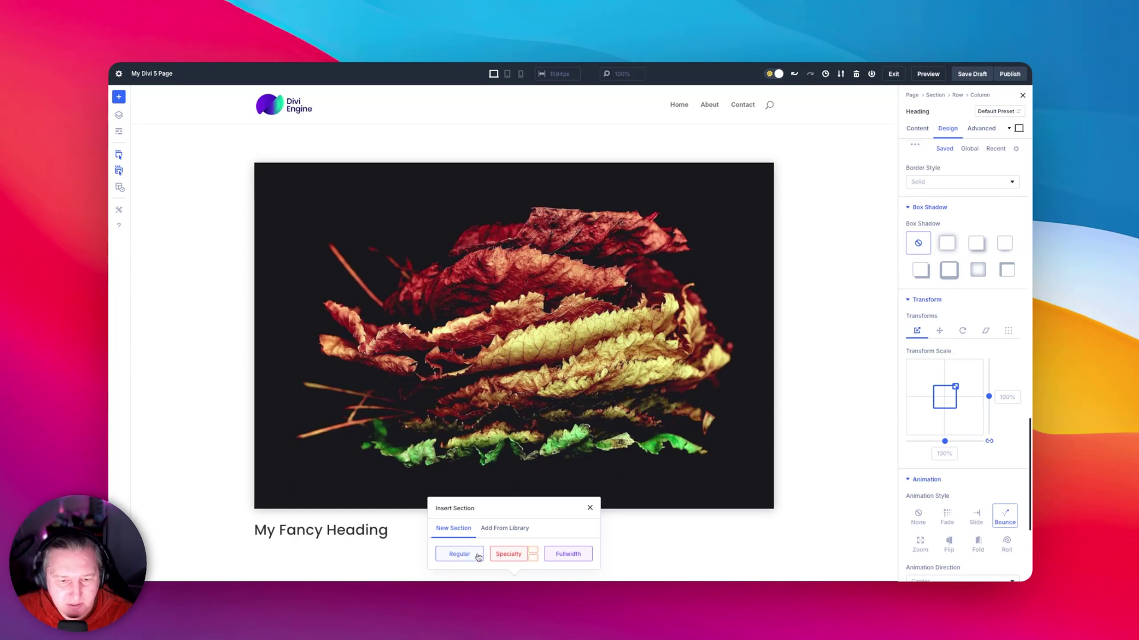
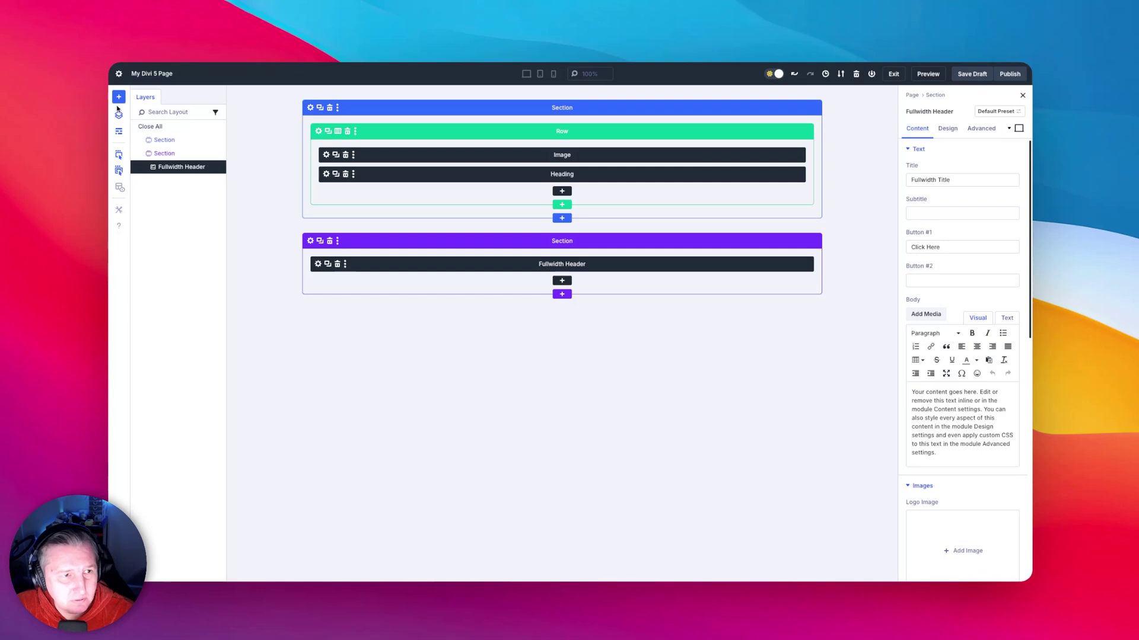
Switch from wireframe to desktop view and inspect both page sections through the Layers list, closing the list when done.
left_click(119, 117)
left_click(118, 117)
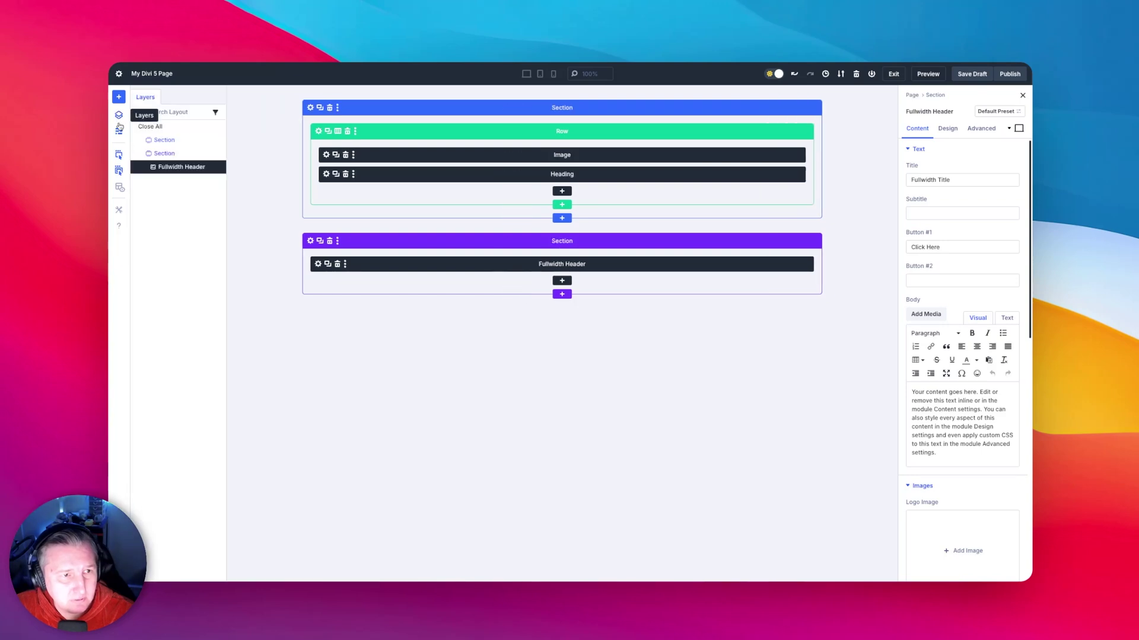
left_click(527, 75)
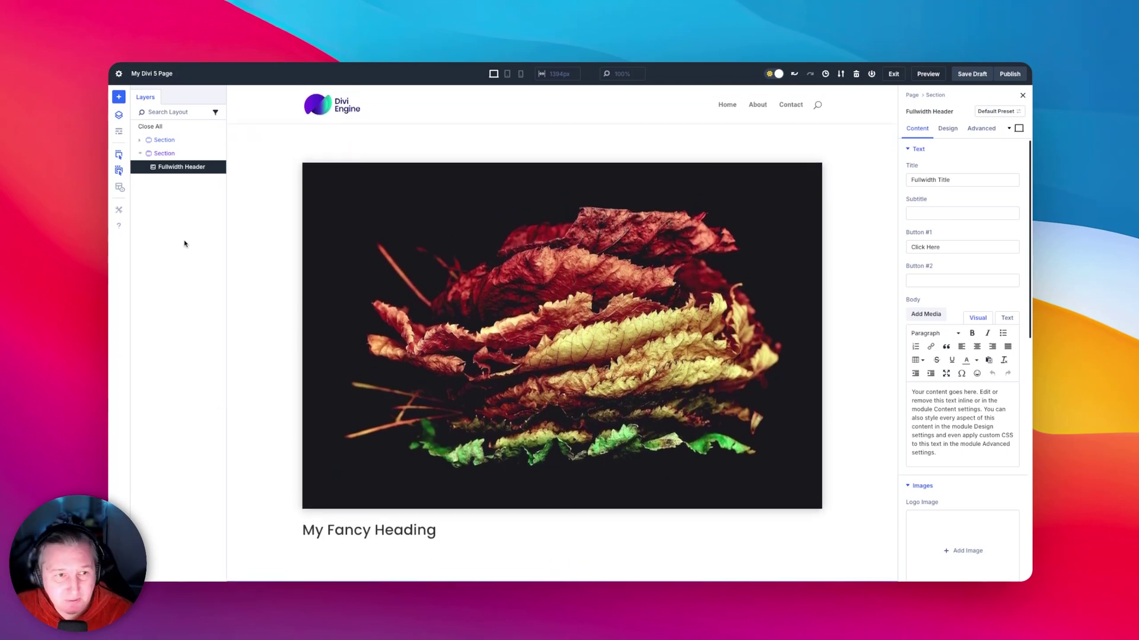
left_click(166, 155)
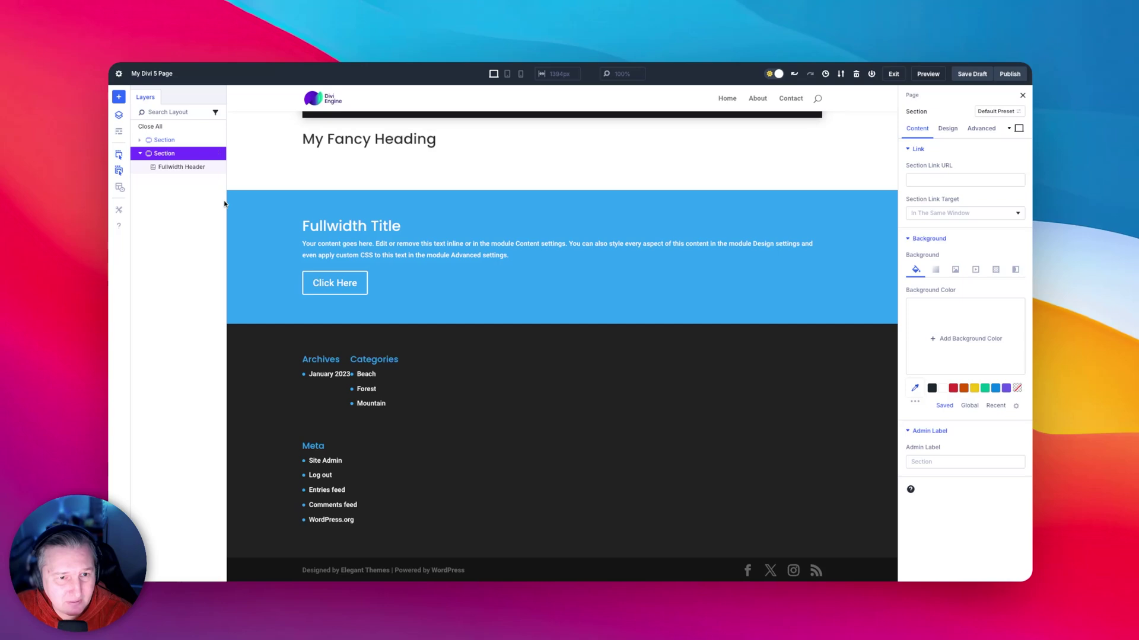
left_click(166, 140)
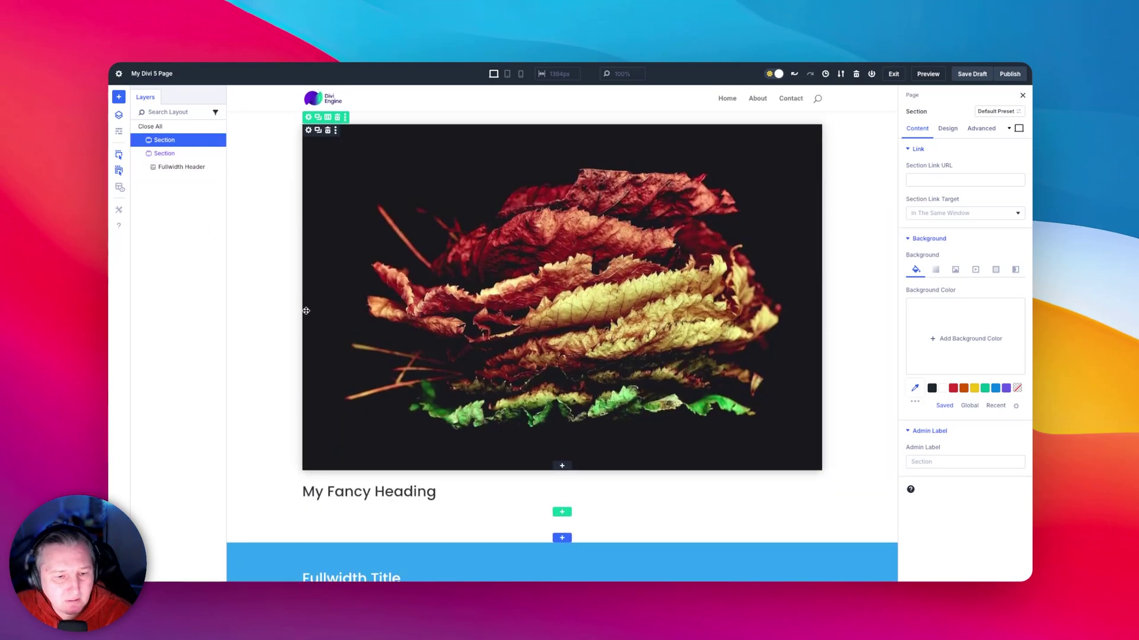
left_click(166, 154)
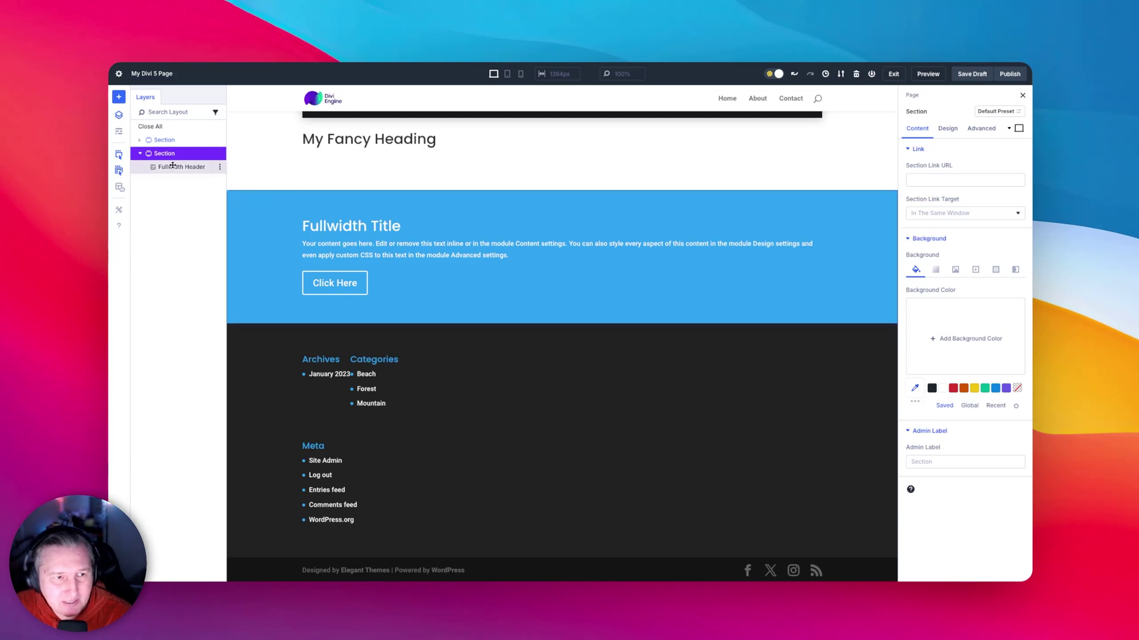
left_click(118, 115)
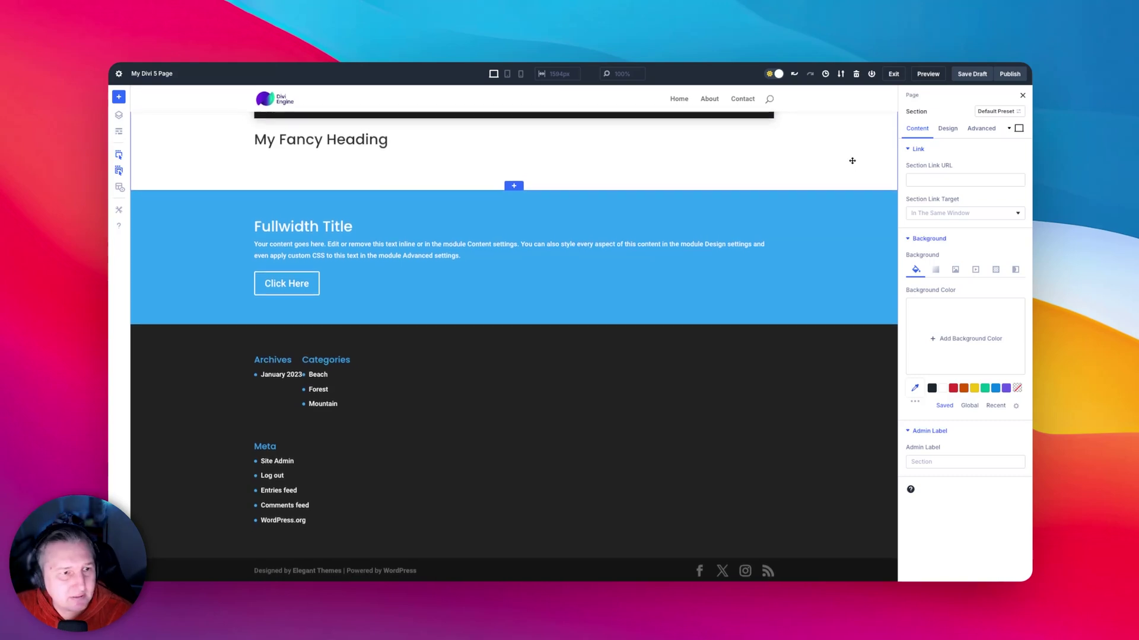
Delete the blue fullwidth header section and show the page's layers.
left_click(645, 155)
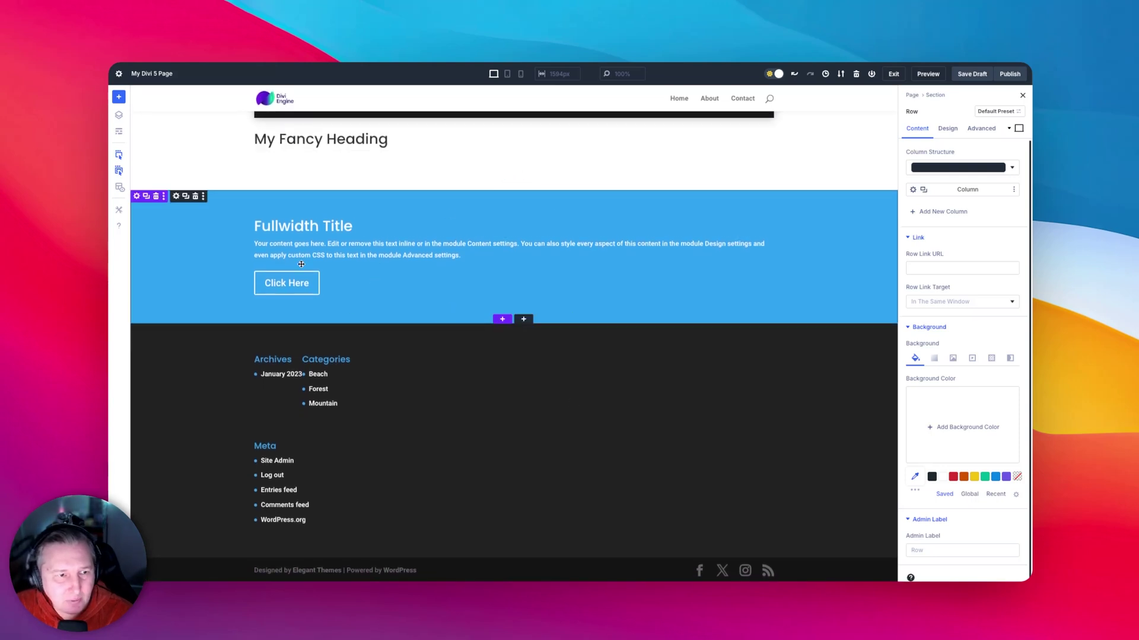
left_click(156, 195)
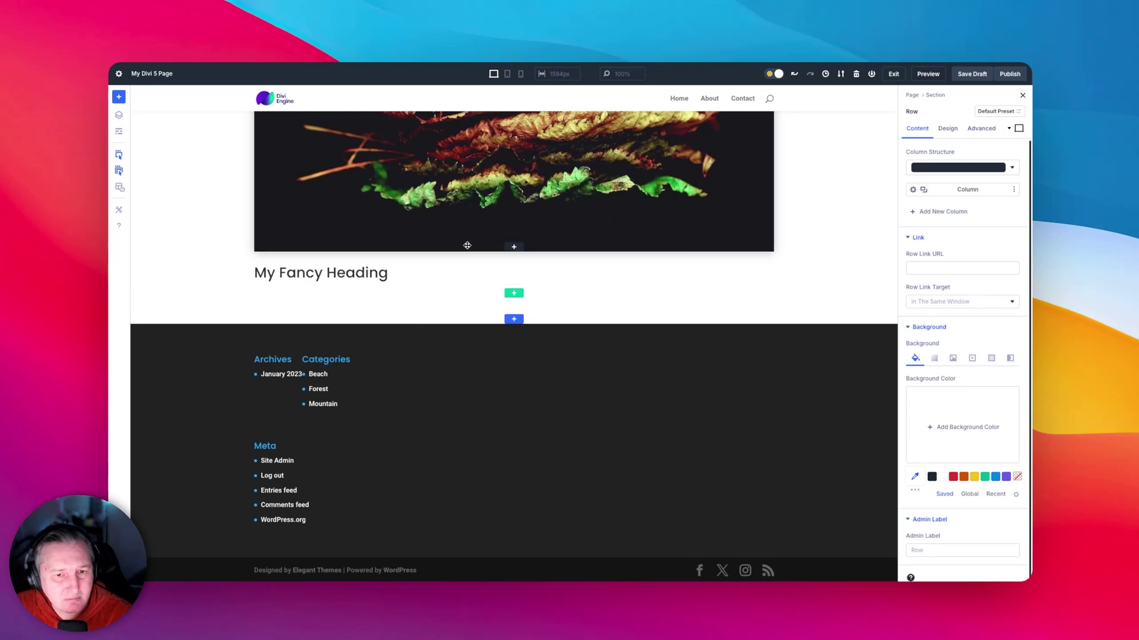
left_click(119, 115)
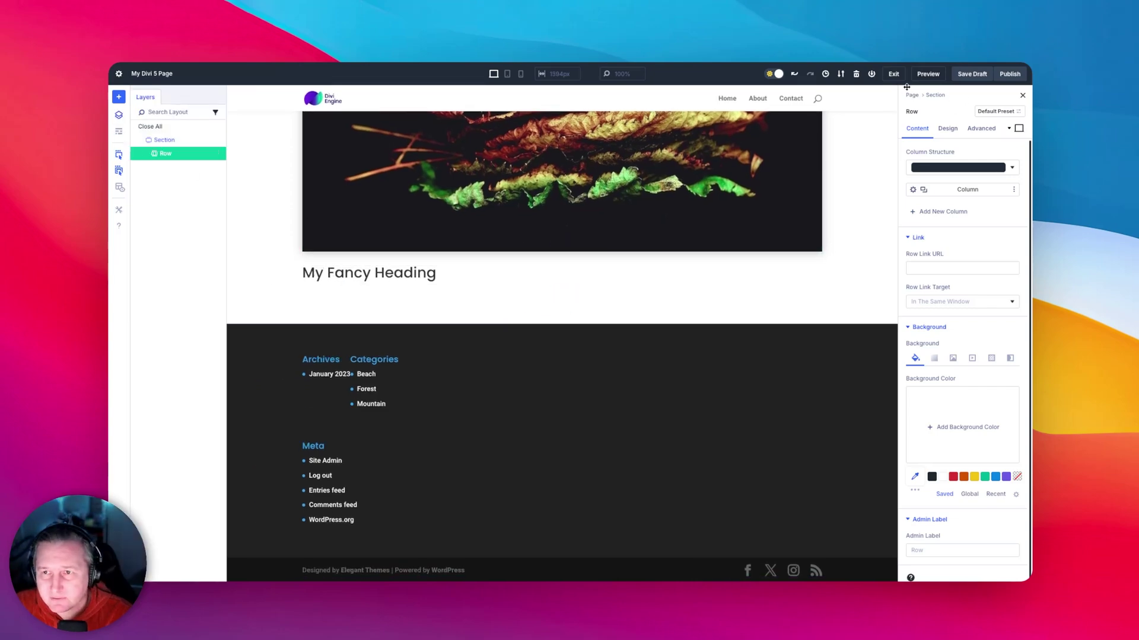
Publish the page and exit the builder.
left_click(996, 74)
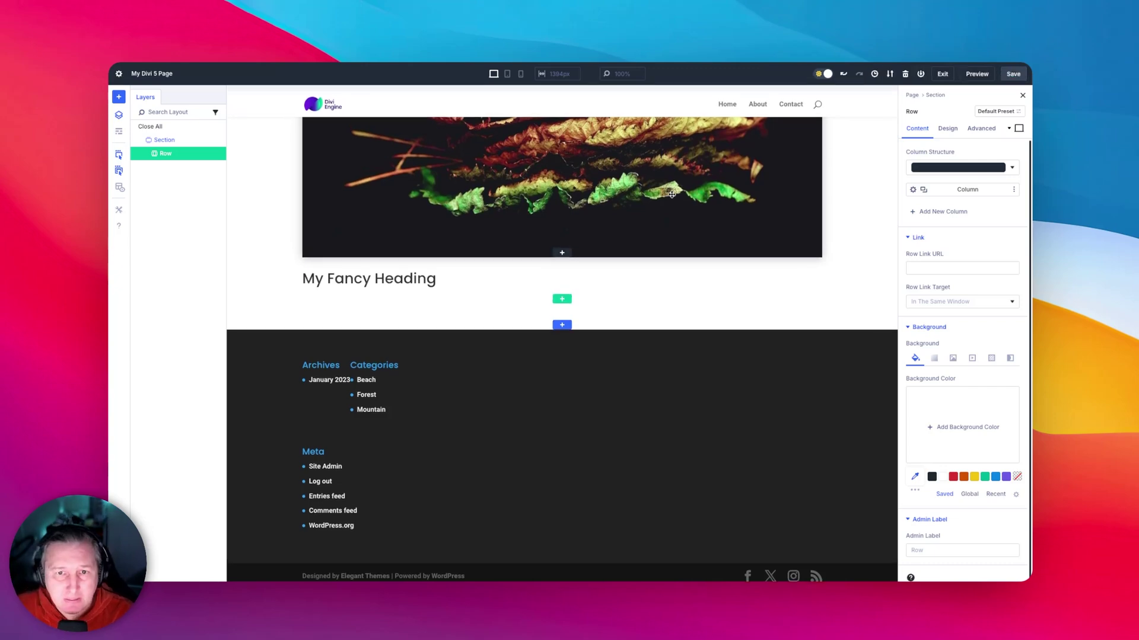
left_click(942, 74)
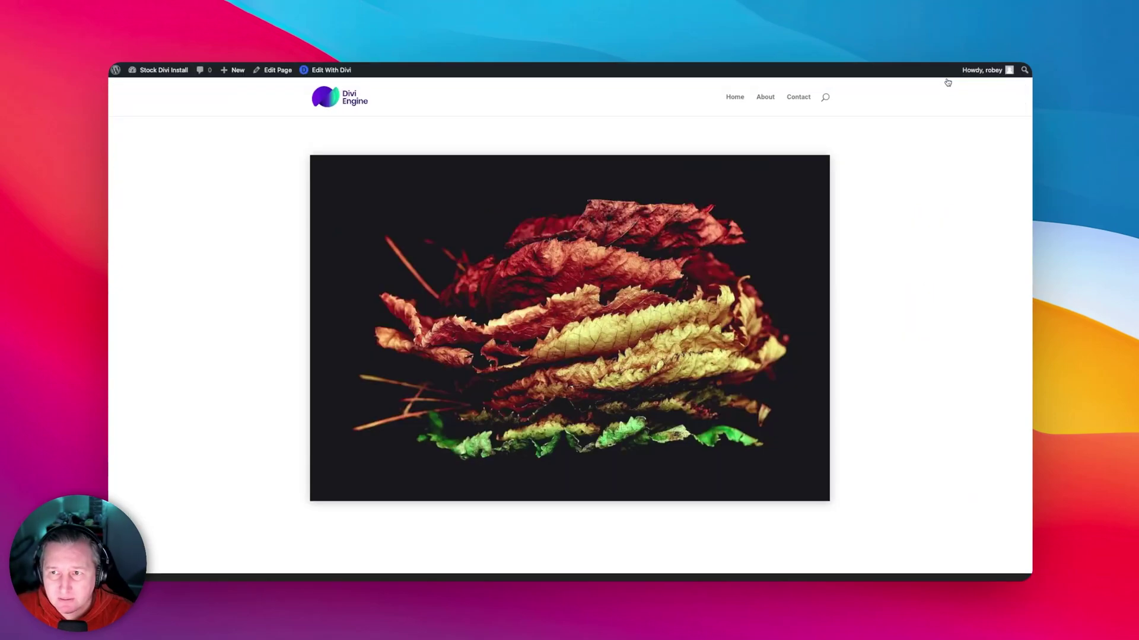
Check the image and heading on the published page, and reopen the page in the Divi builder.
scroll(679, 323, "down", 5)
scroll(678, 323, "up", 5)
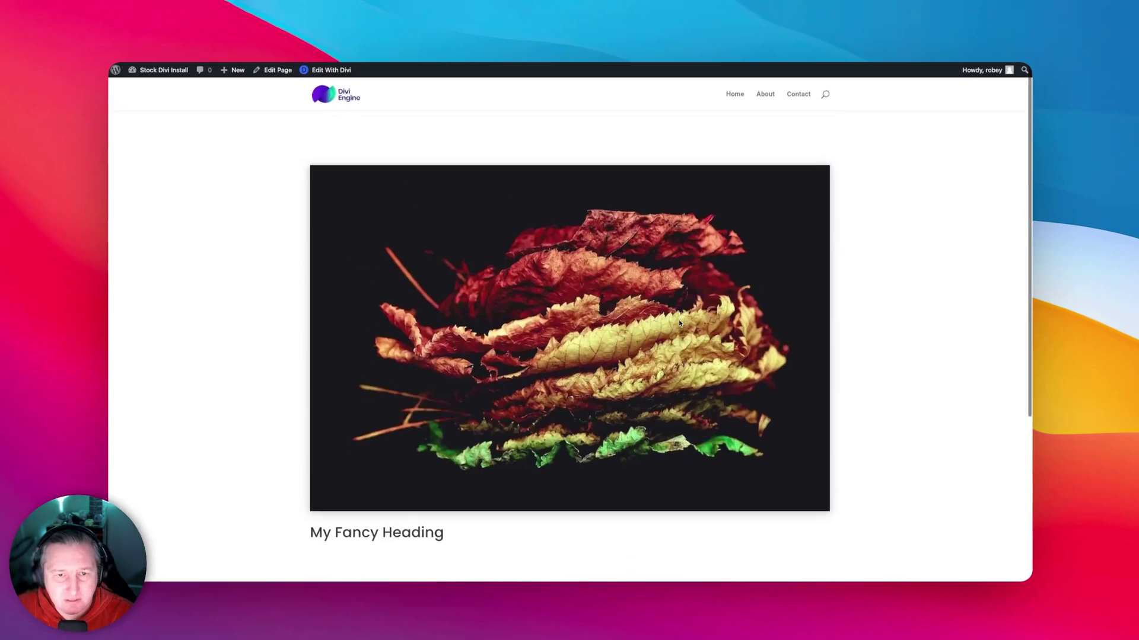
left_click(321, 69)
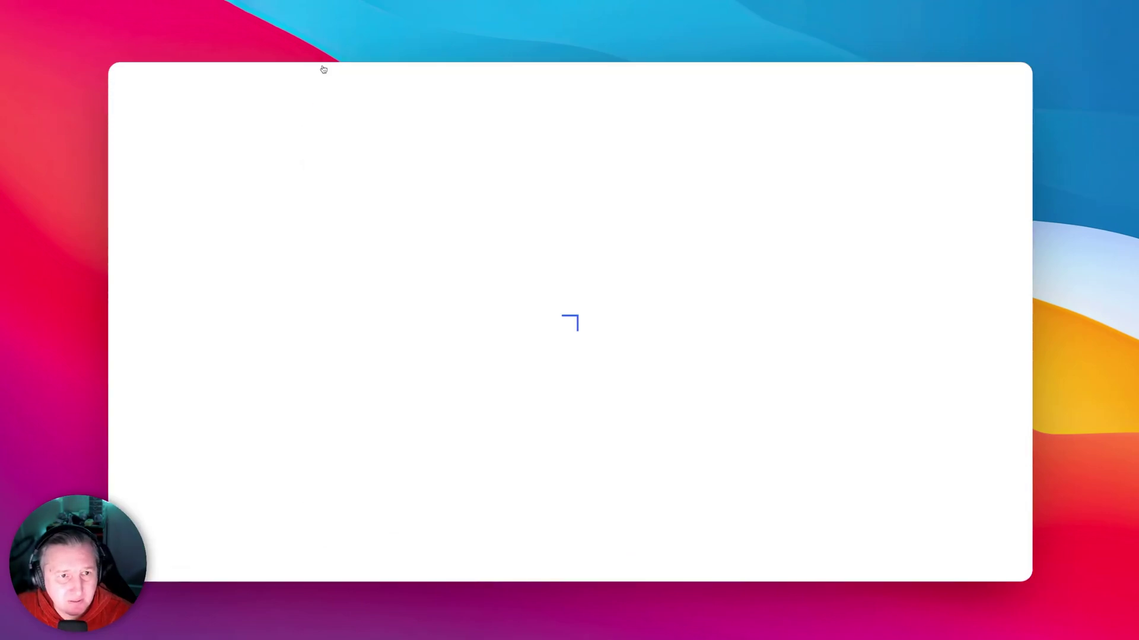
Inspect the reopened page's remaining section through the Layers list, close the list and look over the page.
scroll(541, 363, "down", 4)
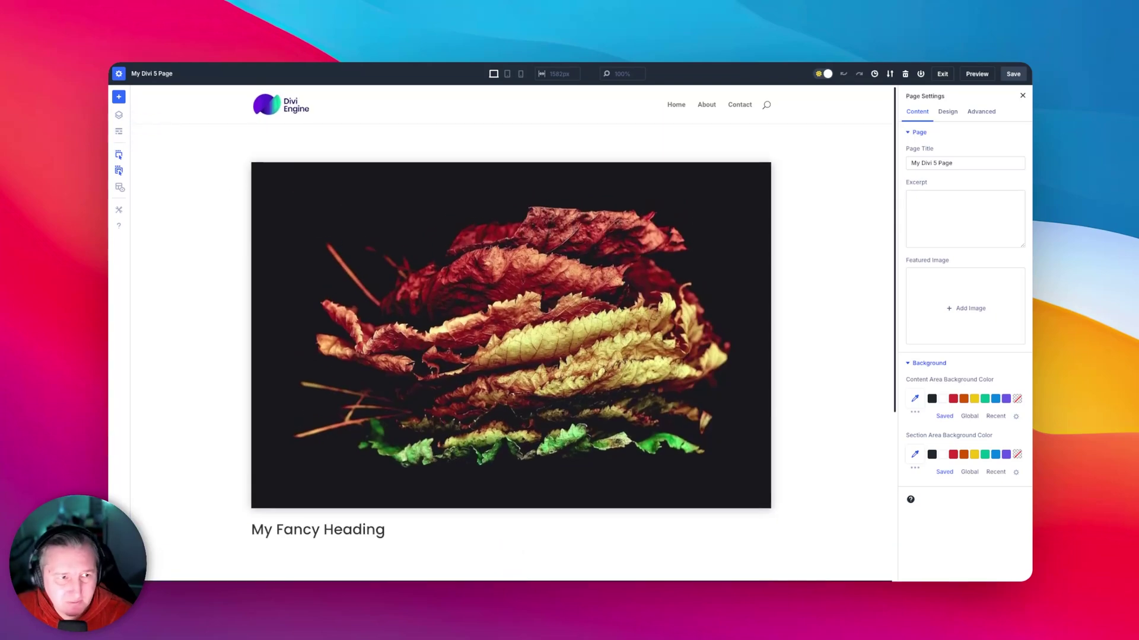
left_click(120, 115)
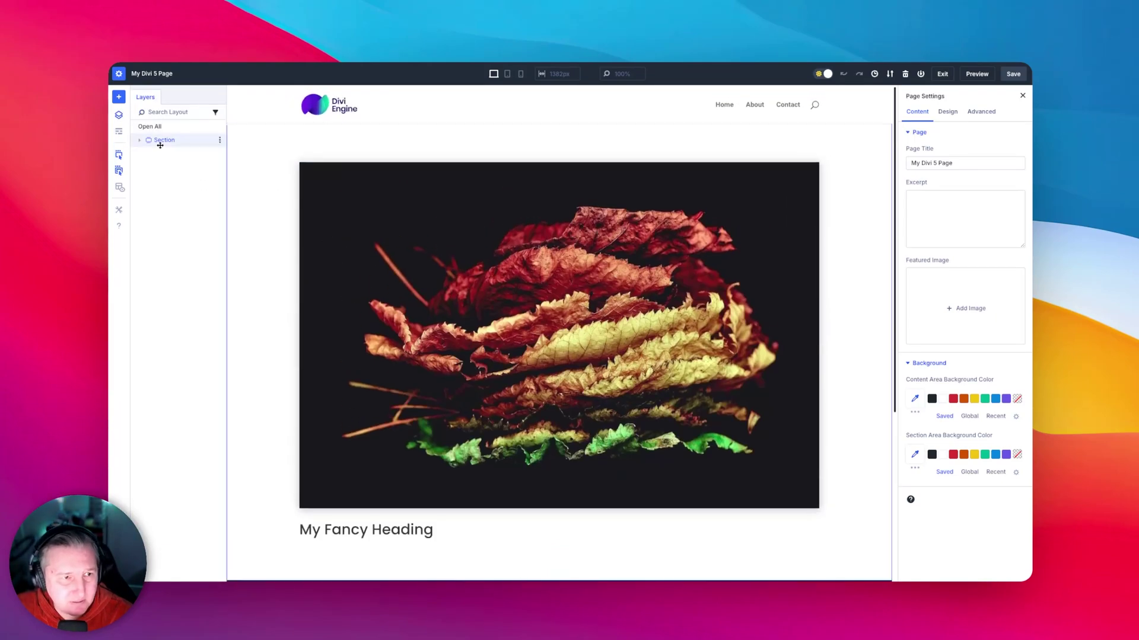
left_click(160, 144)
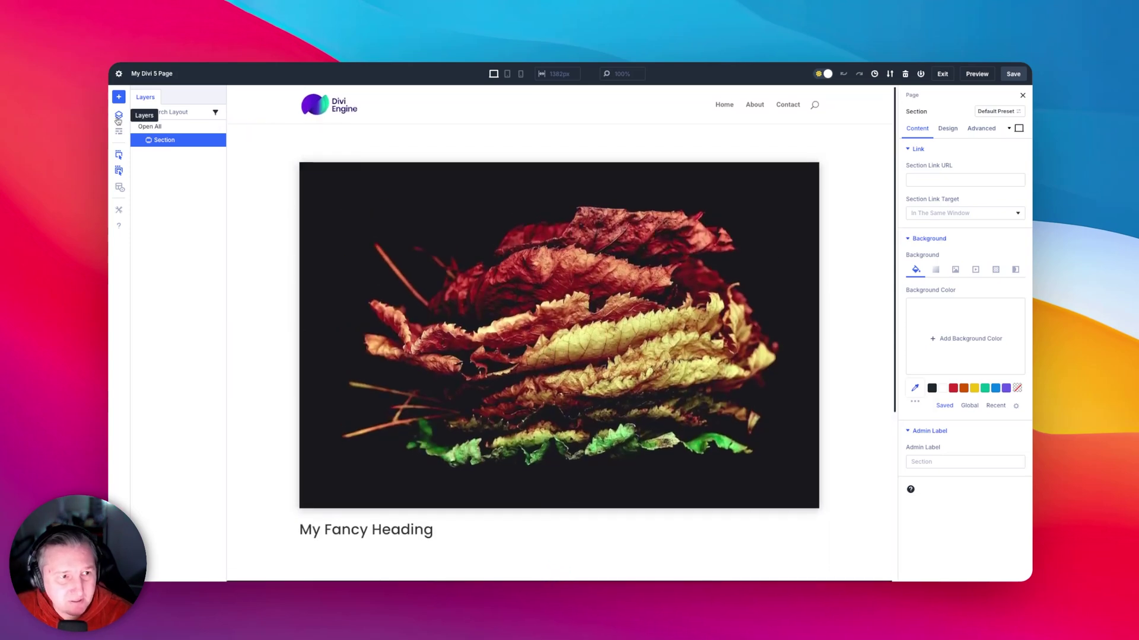
left_click(118, 121)
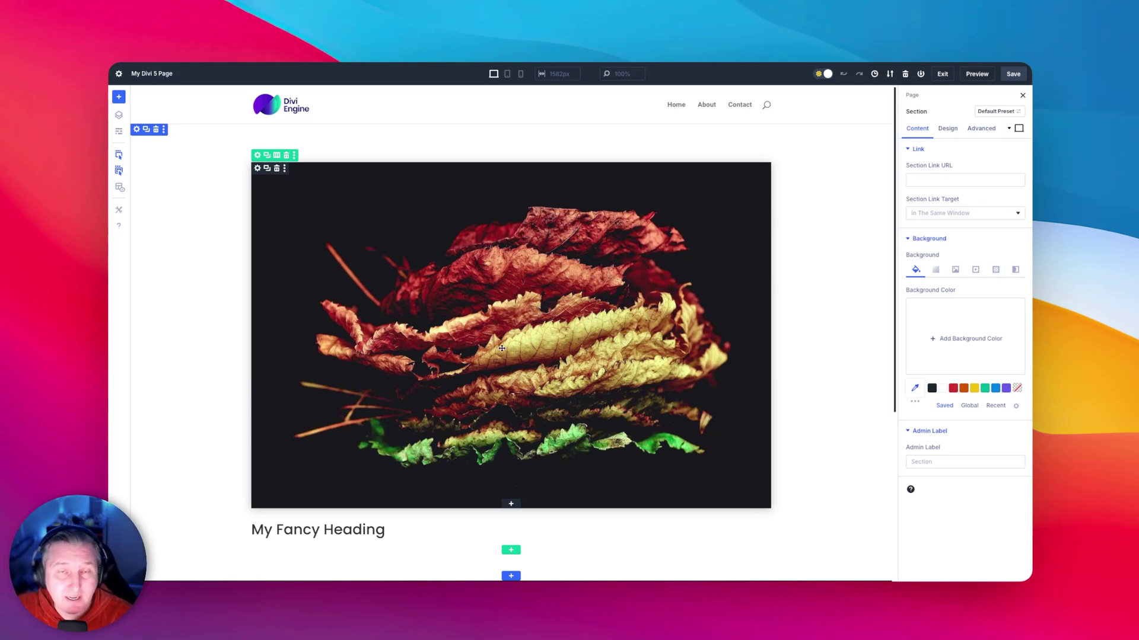
scroll(502, 348, "down", 2)
scroll(439, 249, "up", 2)
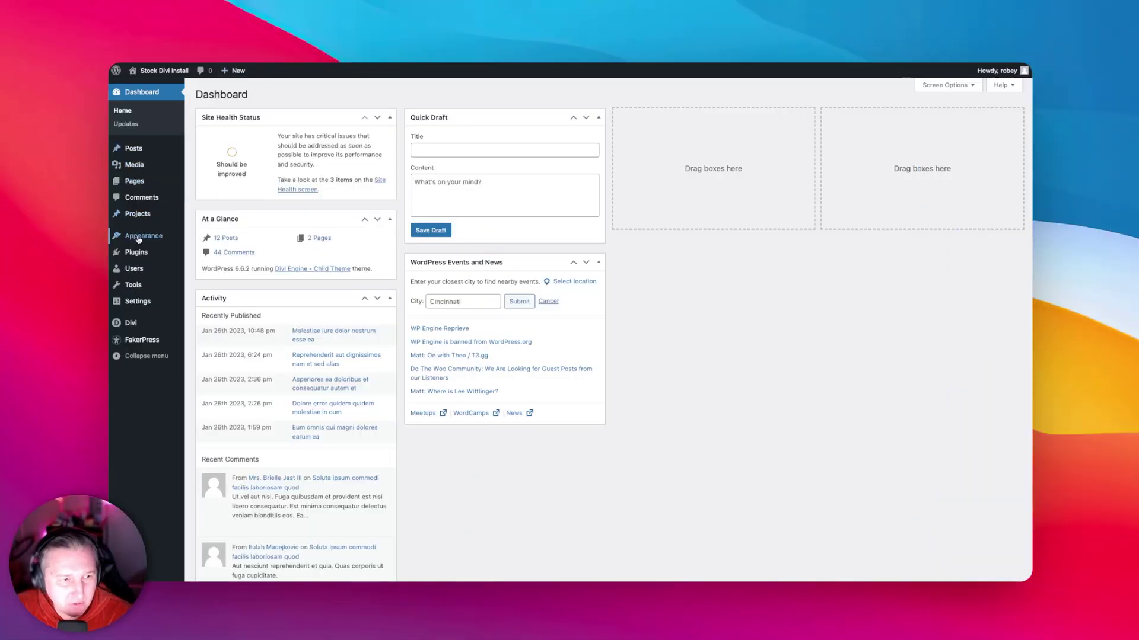
Check the version details of the installed Divi theme on the stock WordPress site, closing the details when done.
mouse_move(138, 238)
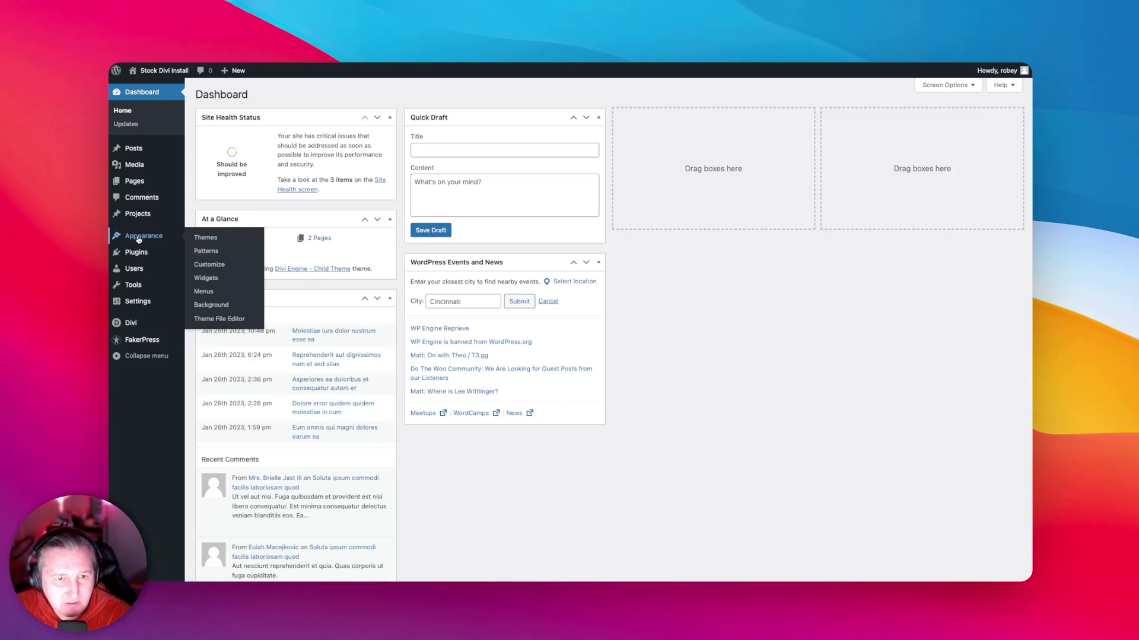
left_click(138, 238)
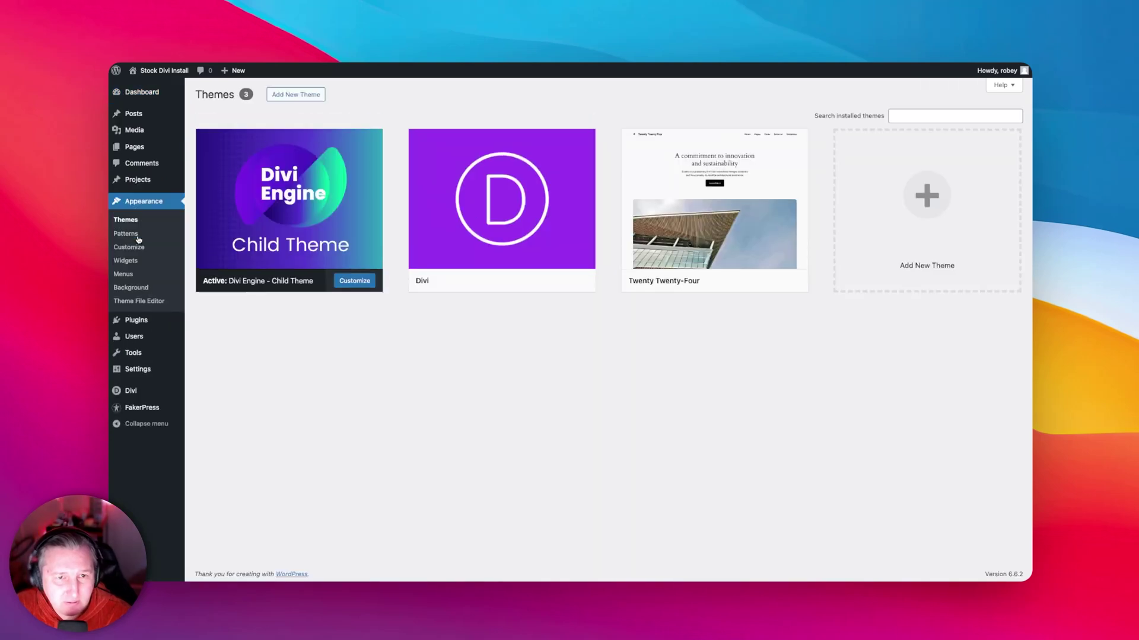
left_click(480, 231)
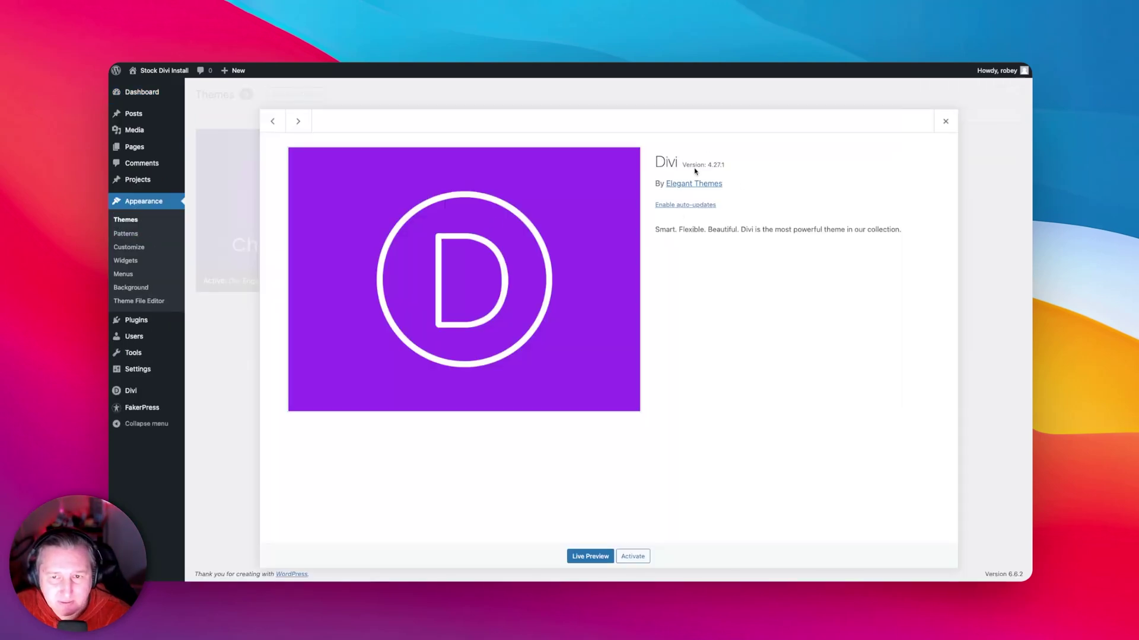
left_click(945, 121)
Create a new page titled "My Divi 4 Page" and start building it from scratch in the Divi Builder.
mouse_move(134, 147)
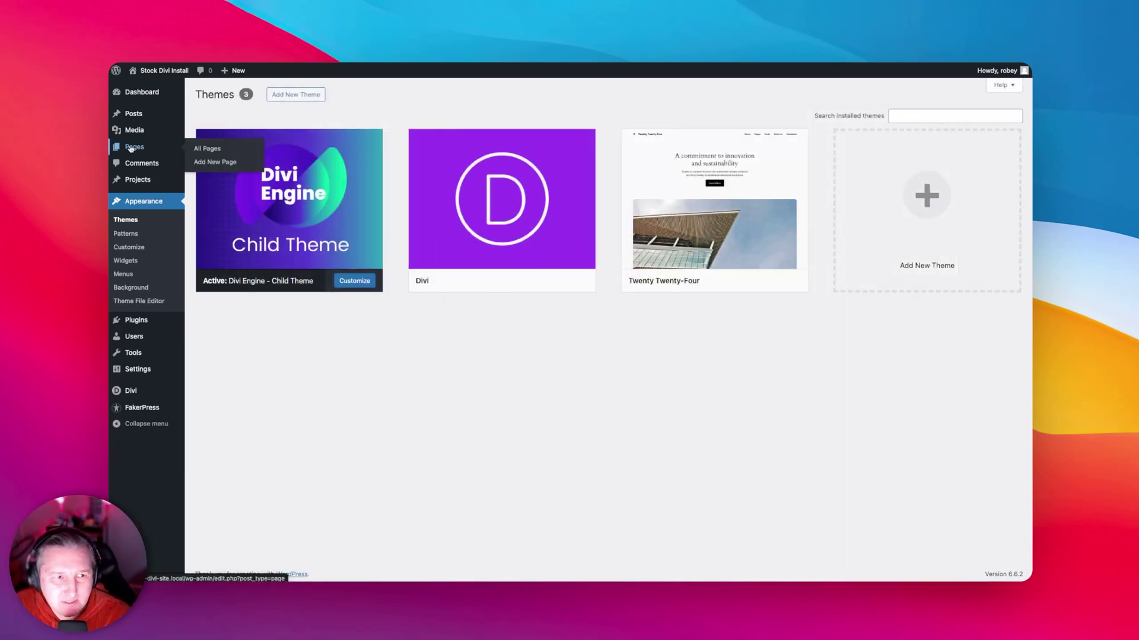
left_click(202, 160)
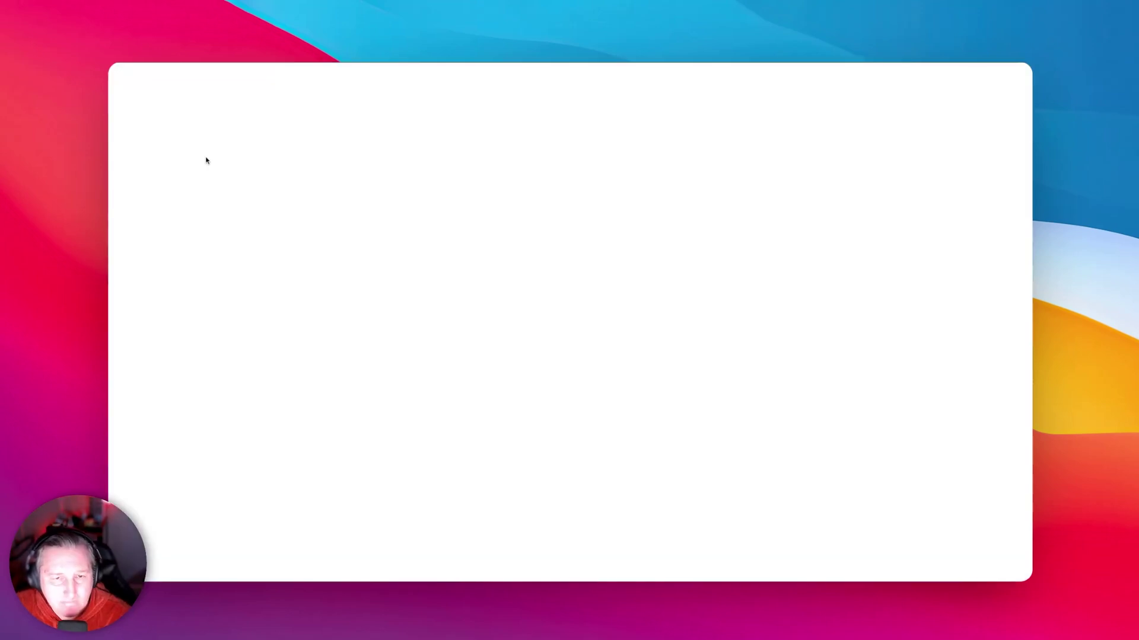
left_click(376, 127)
type("My Divi")
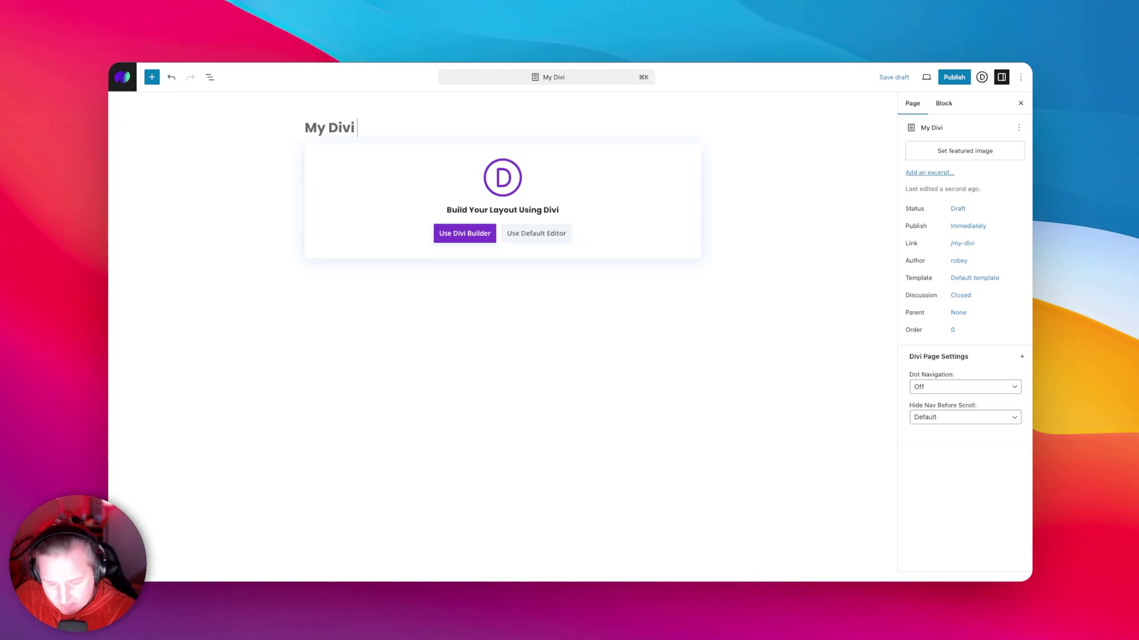
type(" 4 Page")
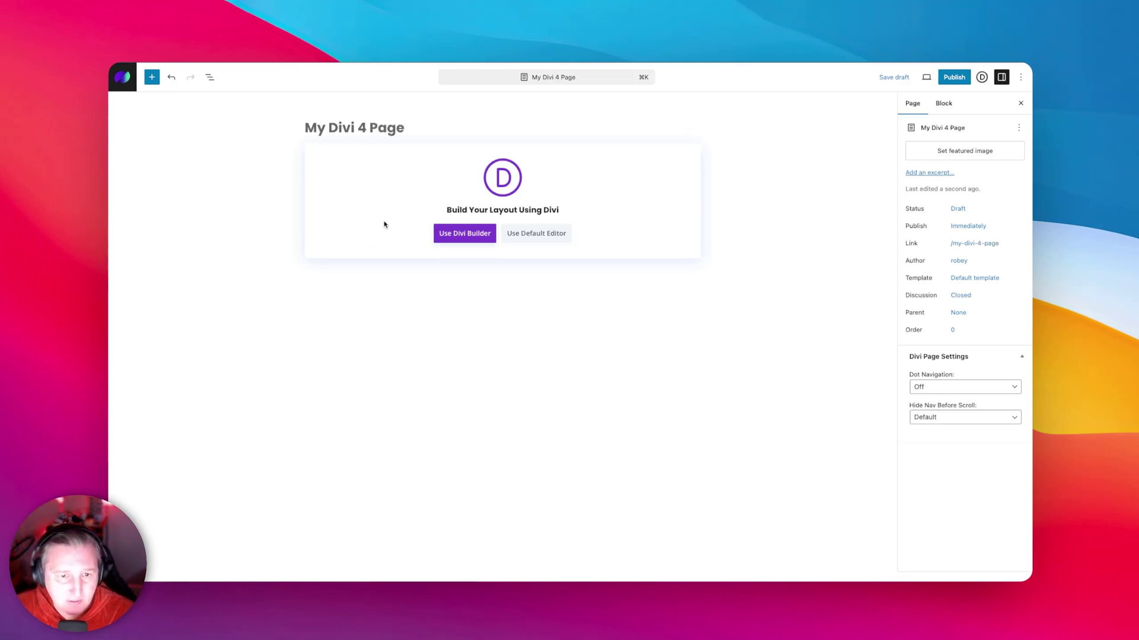
left_click(449, 238)
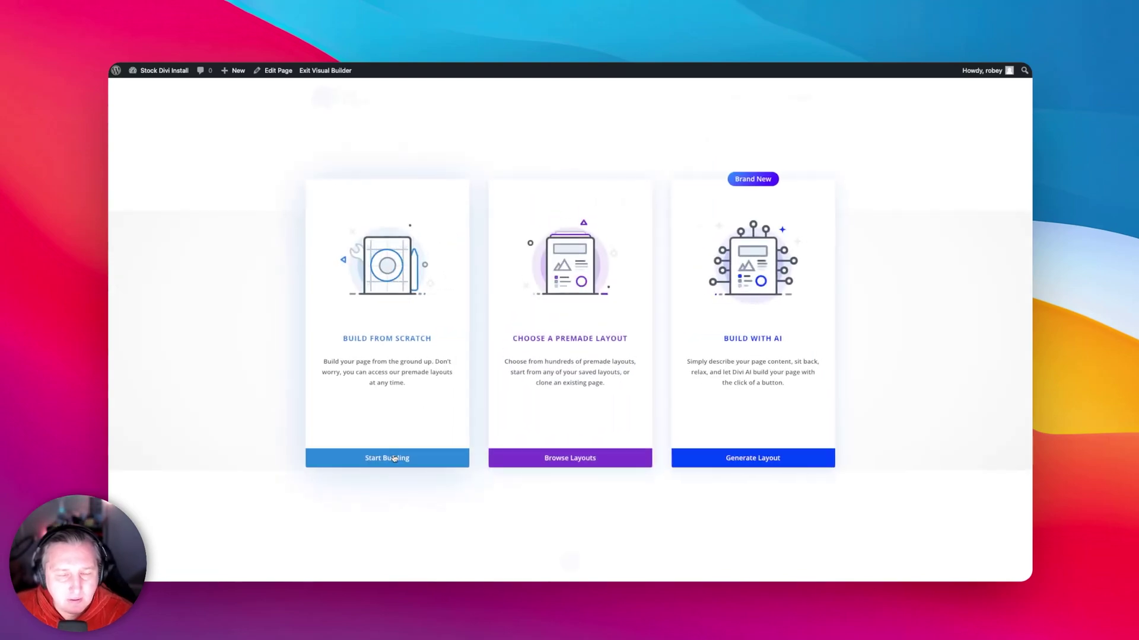
left_click(394, 458)
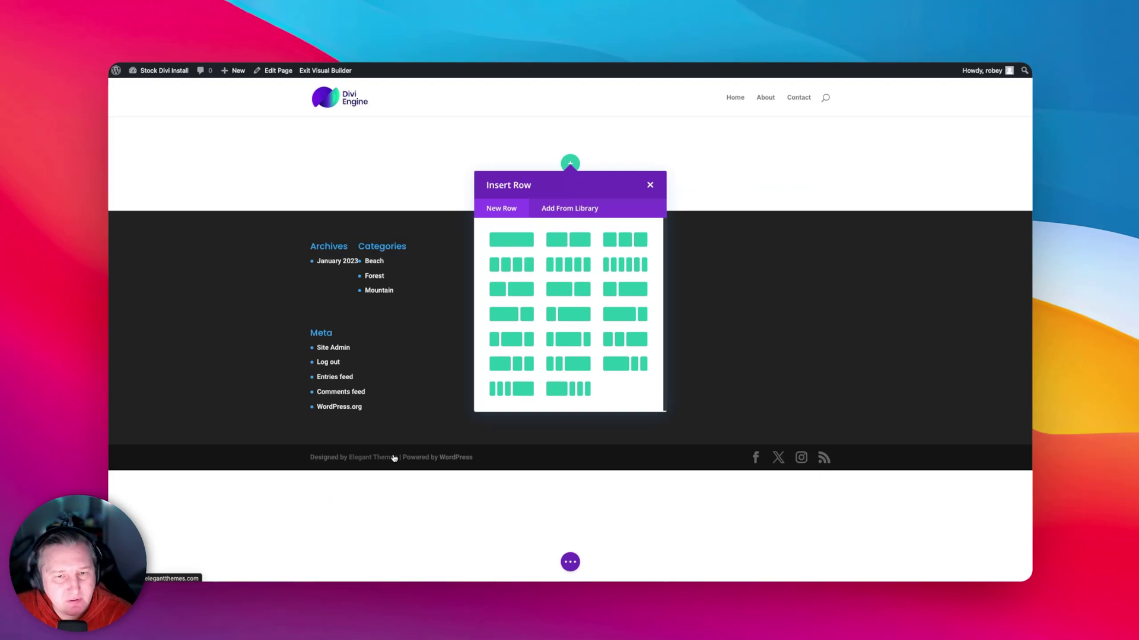
Insert a single-column row with an Image module showing the stacked autumn leaves picture from the media library.
left_click(515, 238)
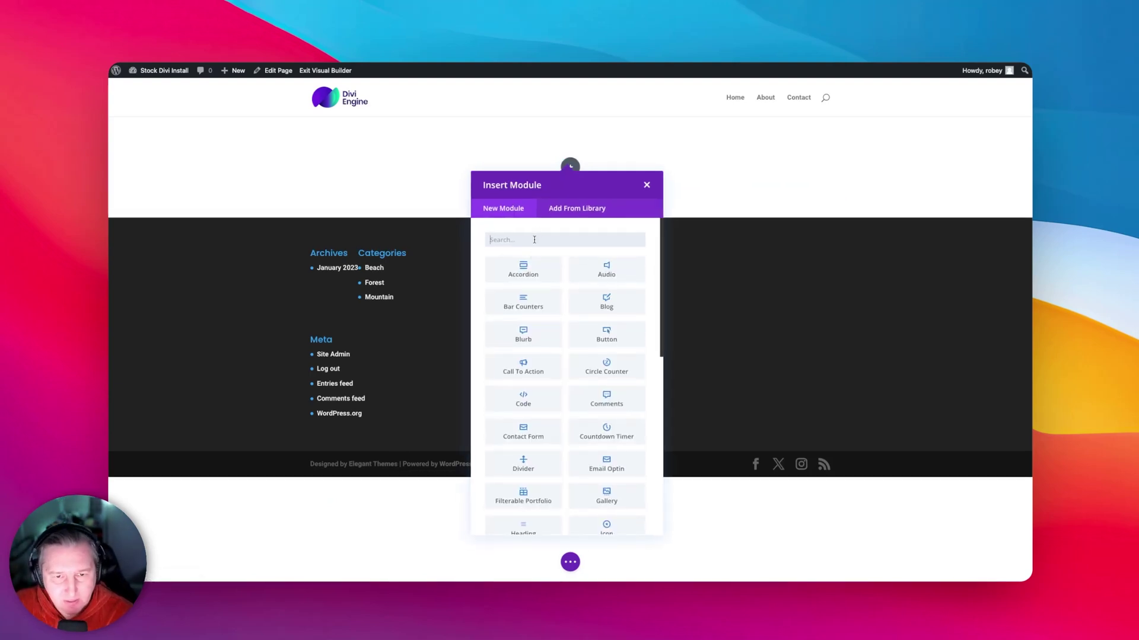
type("image")
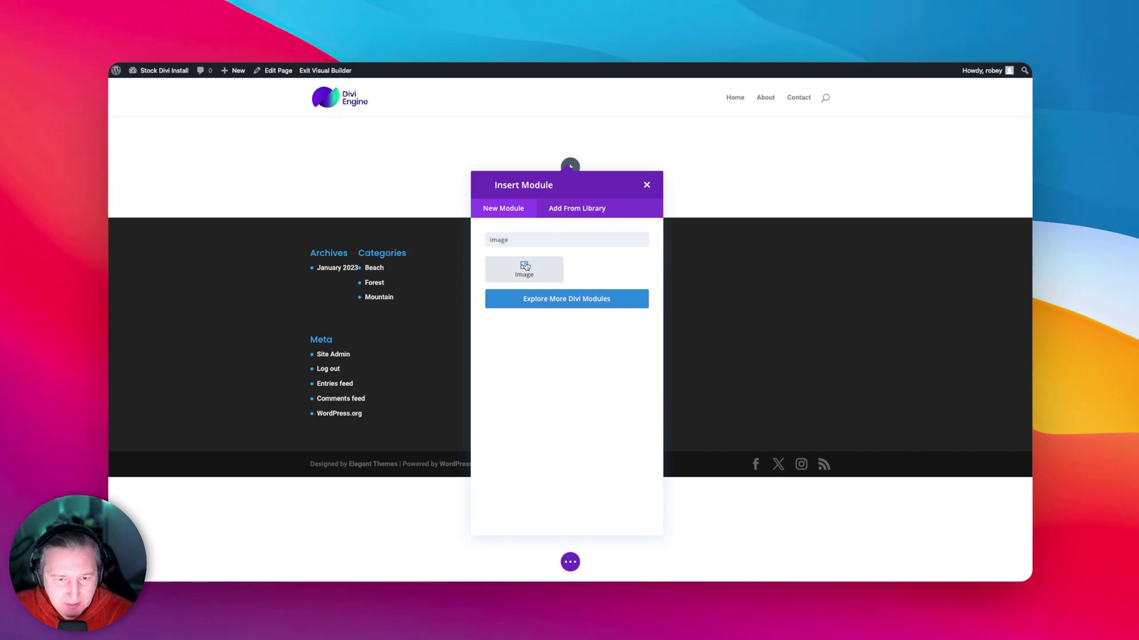
left_click(526, 267)
left_click(205, 255)
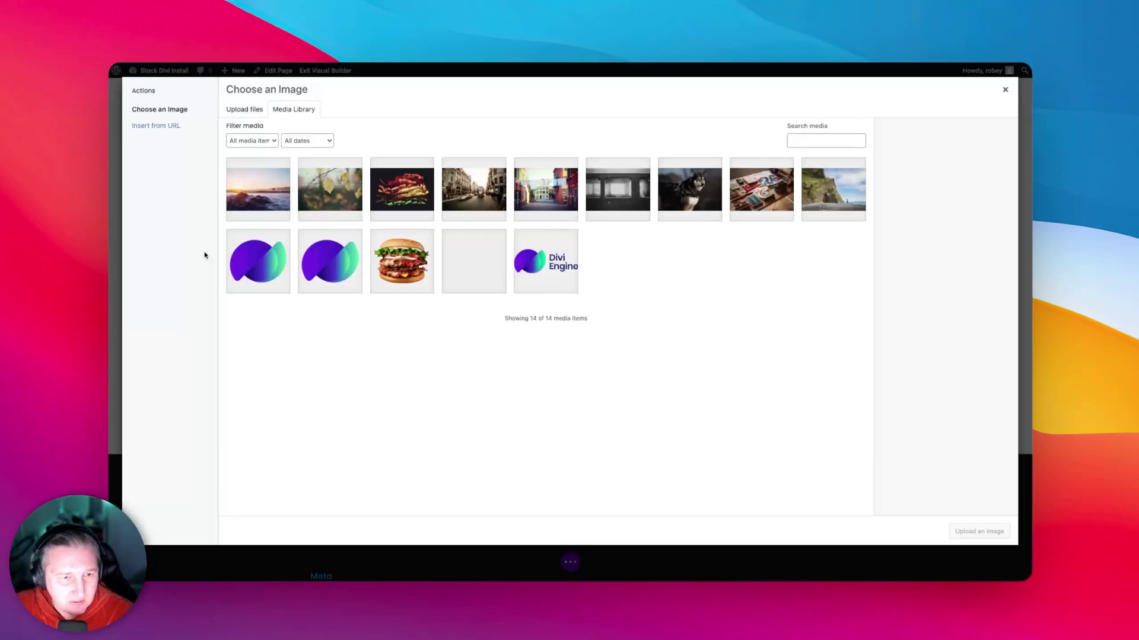
left_click(399, 196)
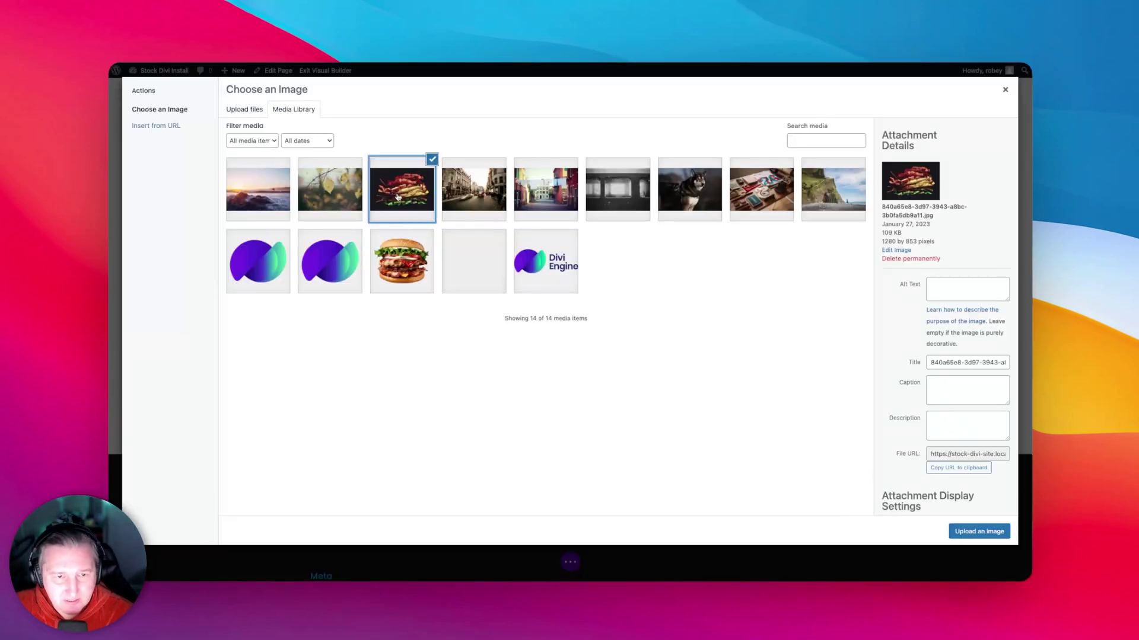
left_click(989, 532)
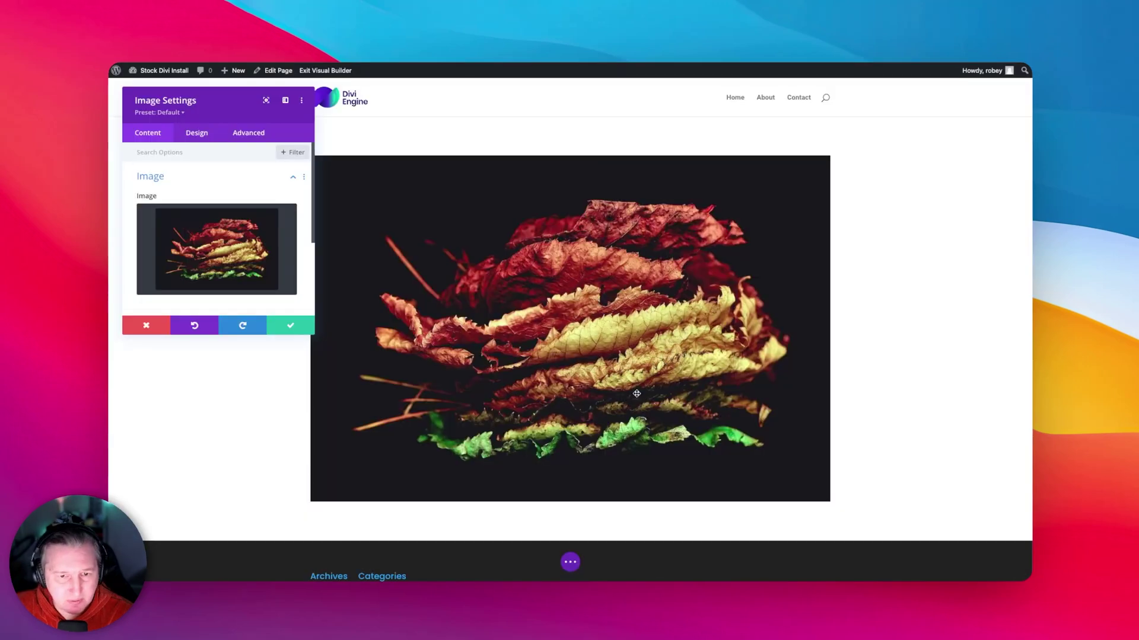
left_click(287, 325)
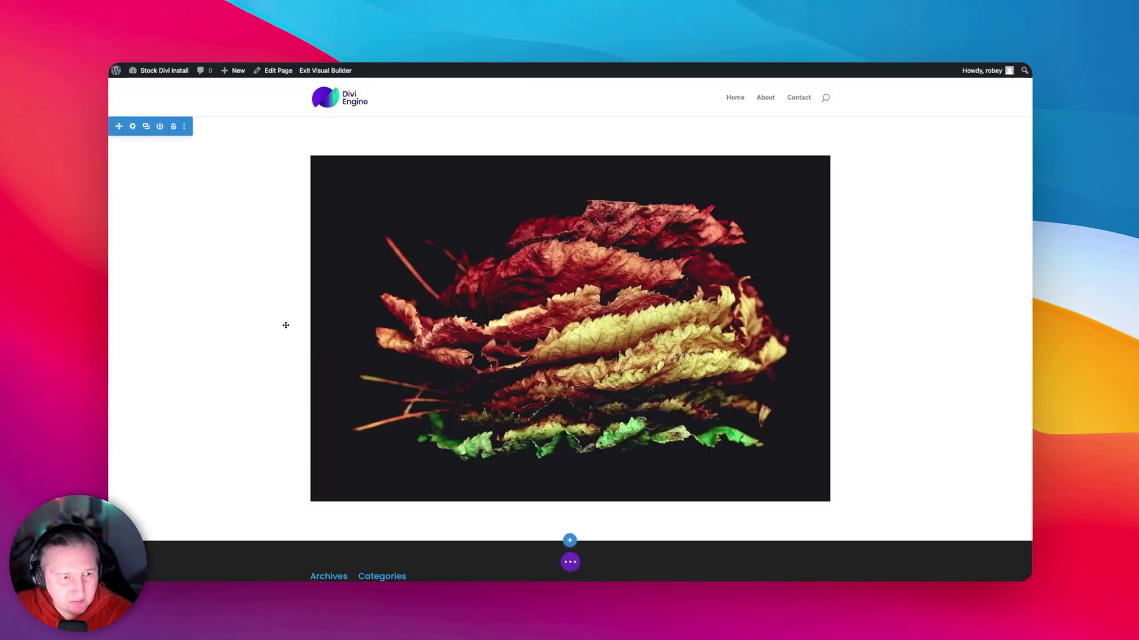
Add a Heading module below the leaves image with the text "My Fancy Heading".
left_click(570, 486)
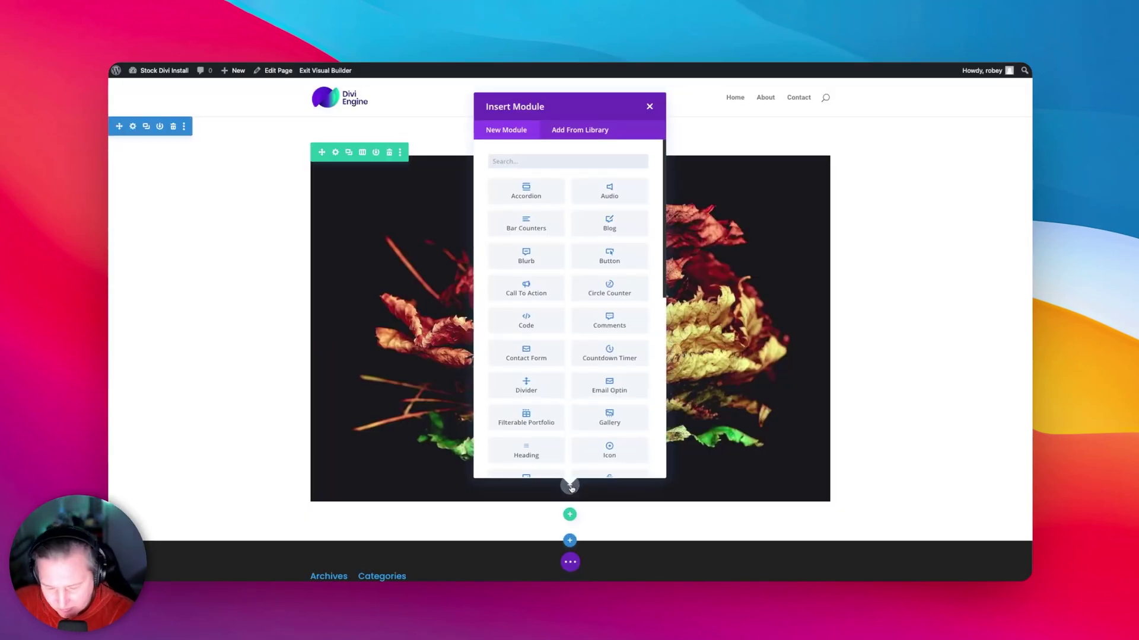
type("head")
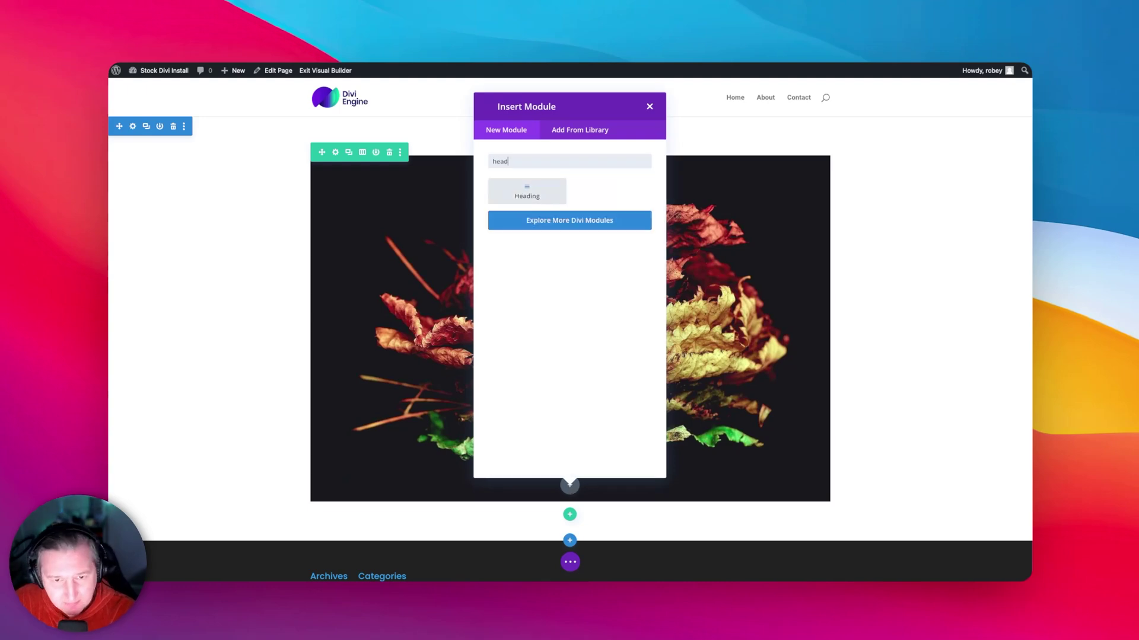
left_click(506, 202)
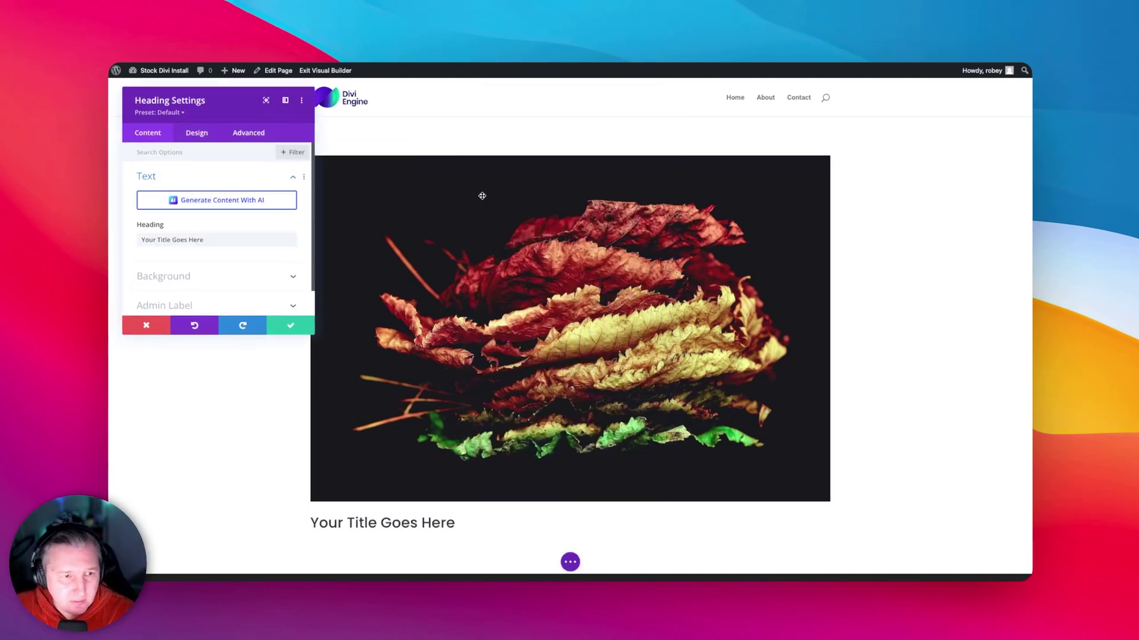
key("super+a")
type("My Fancy Heading")
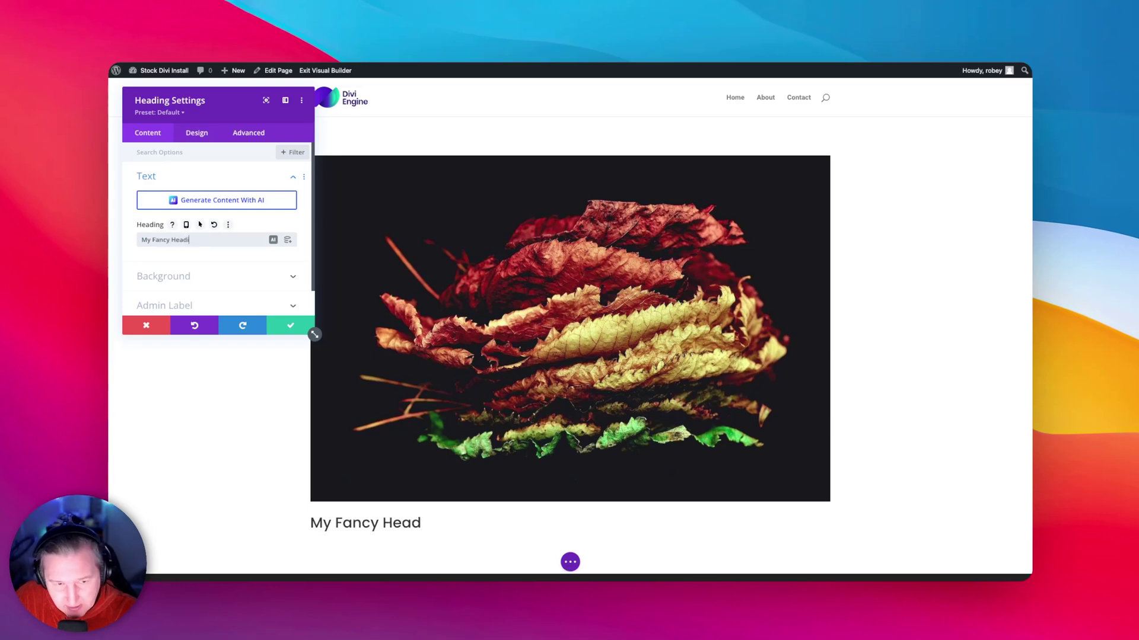
Browse the heading's design options, reposition the floating settings window, and try docking it to the side before undocking it.
left_click(206, 135)
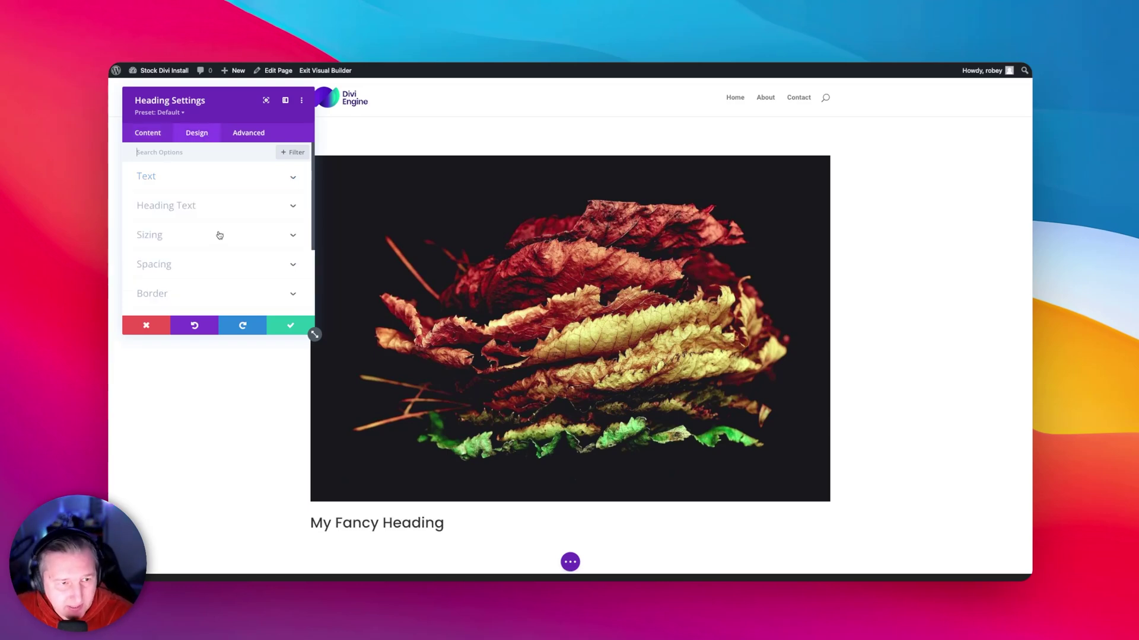
scroll(218, 235, "down", 3)
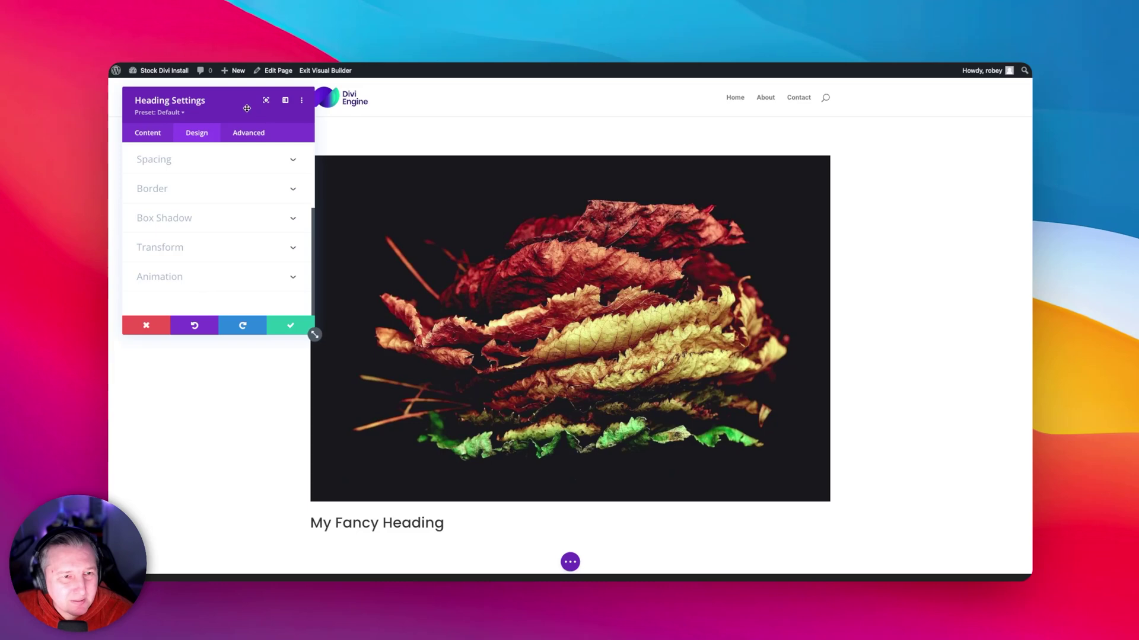
left_click_drag(237, 104, 672, 173)
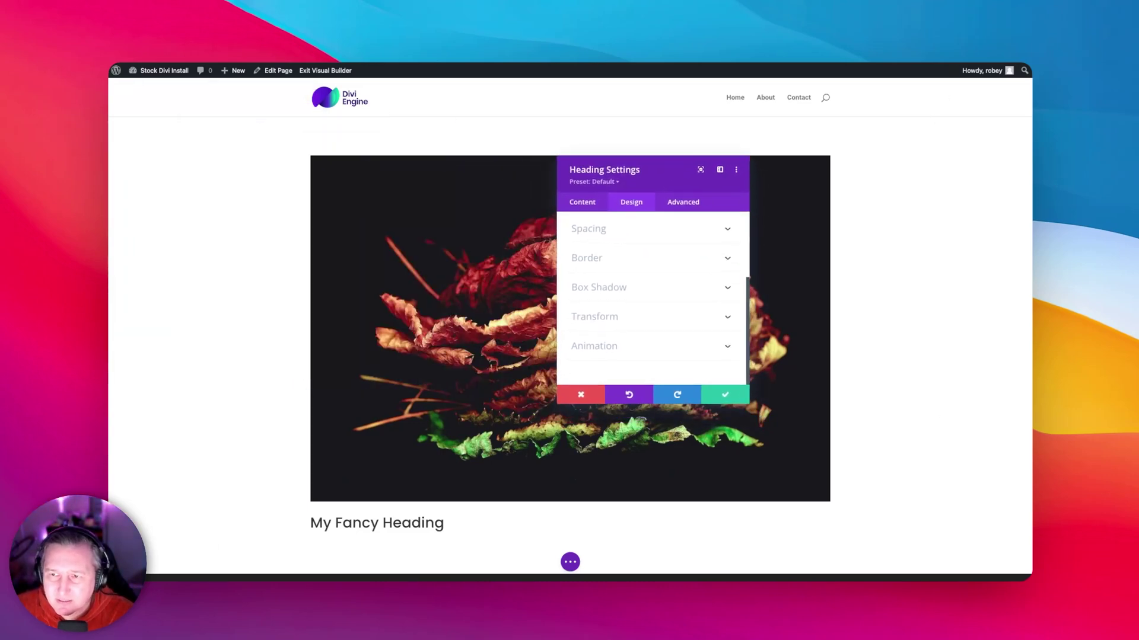
left_click_drag(655, 169, 804, 112)
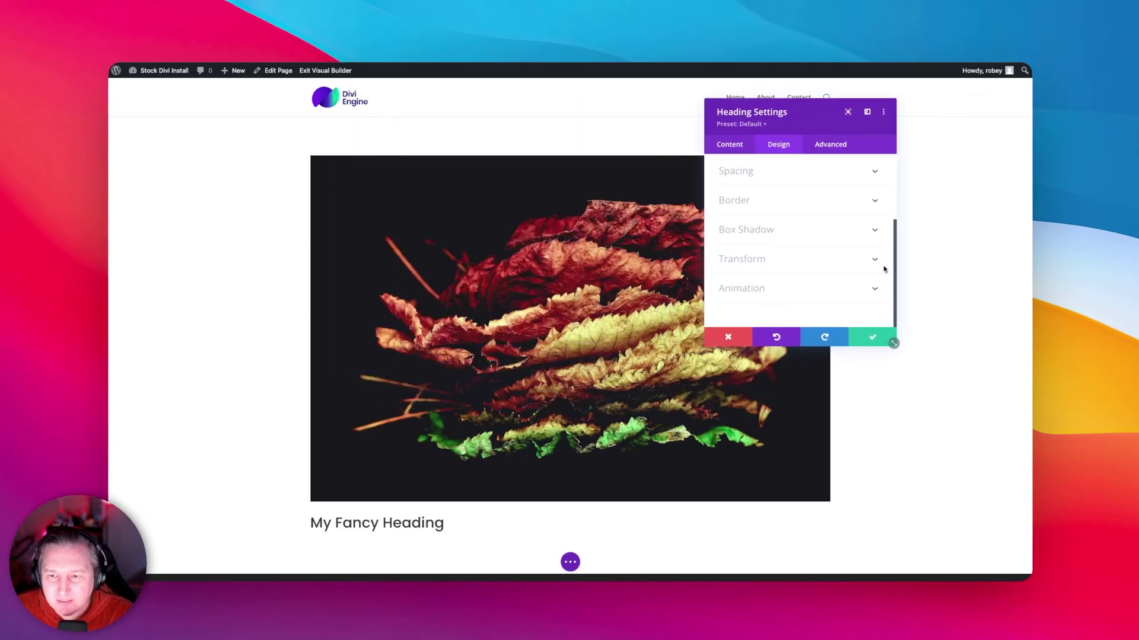
left_click(868, 112)
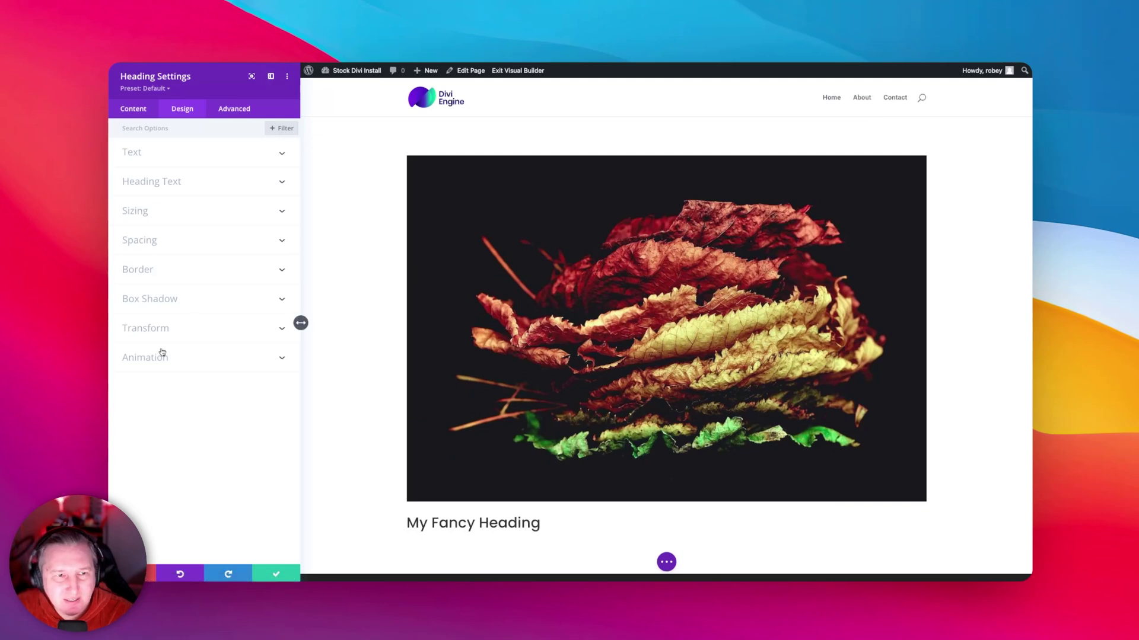
left_click(271, 76)
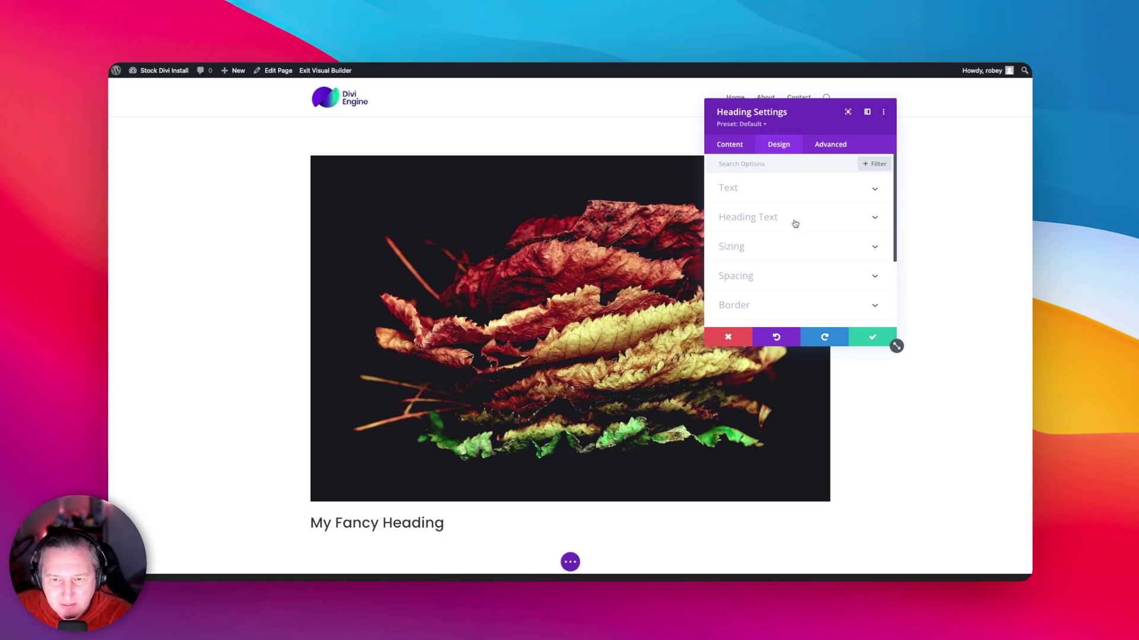
Apply the Bounce animation style to the heading and save its settings.
scroll(785, 227, "down", 3)
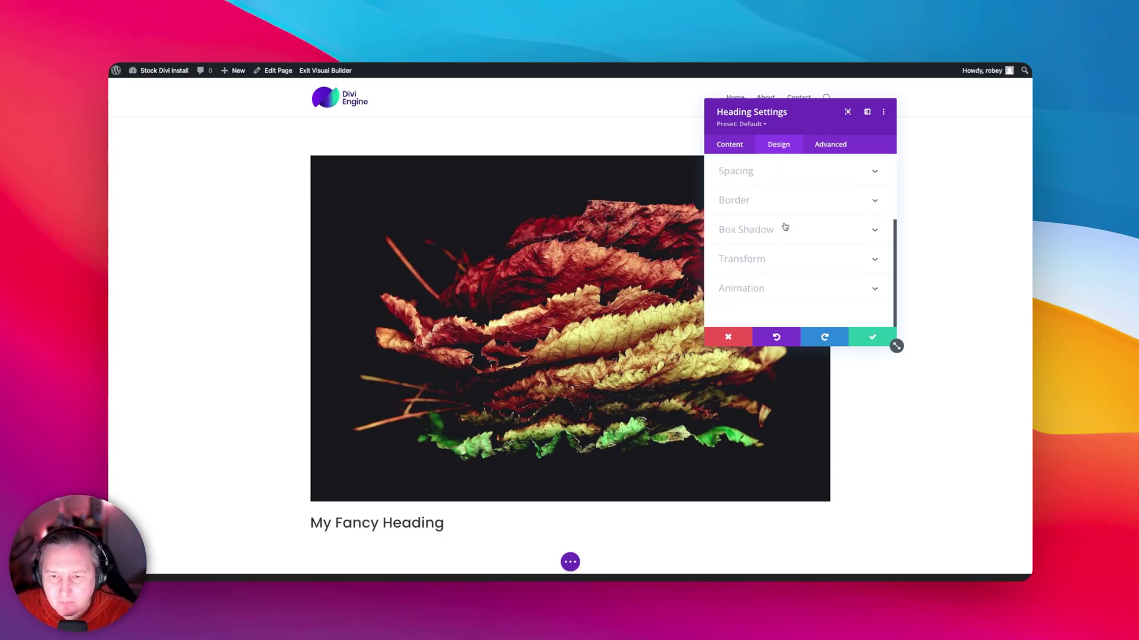
left_click(742, 293)
left_click(863, 233)
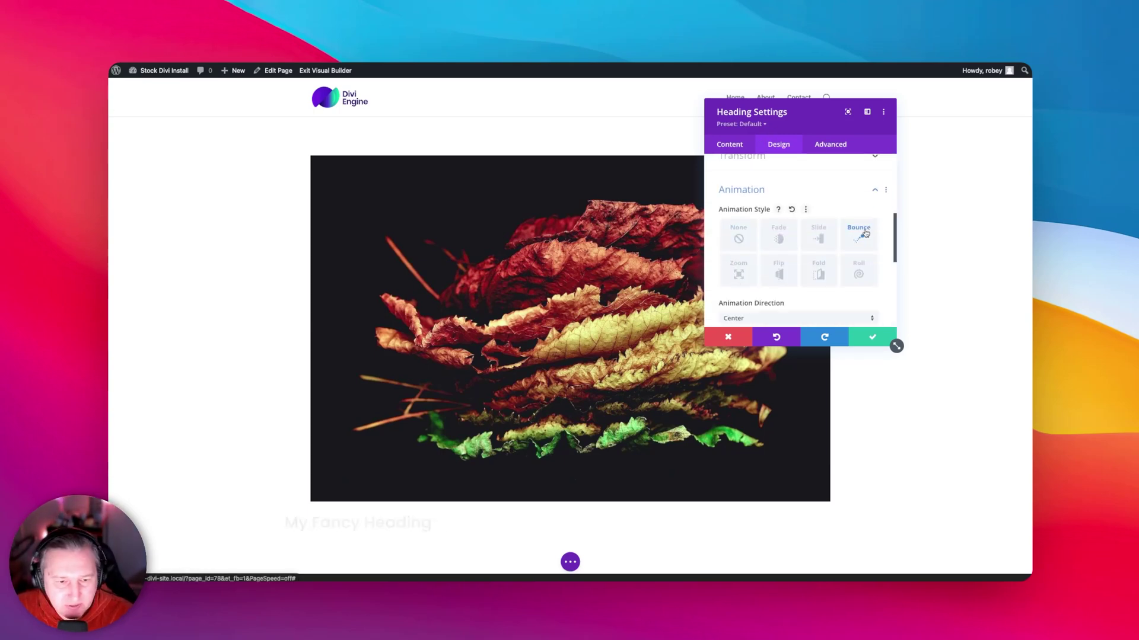
left_click(872, 337)
Add a fullwidth section below the heading's section and insert a Fullwidth Header module in it.
left_click(570, 575)
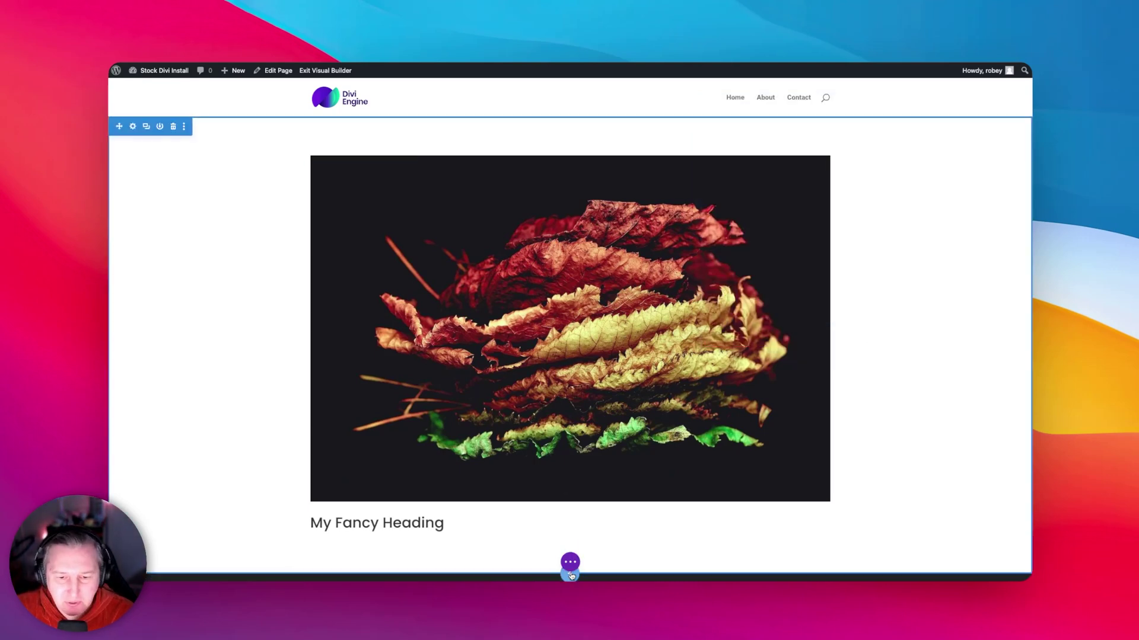
left_click(624, 523)
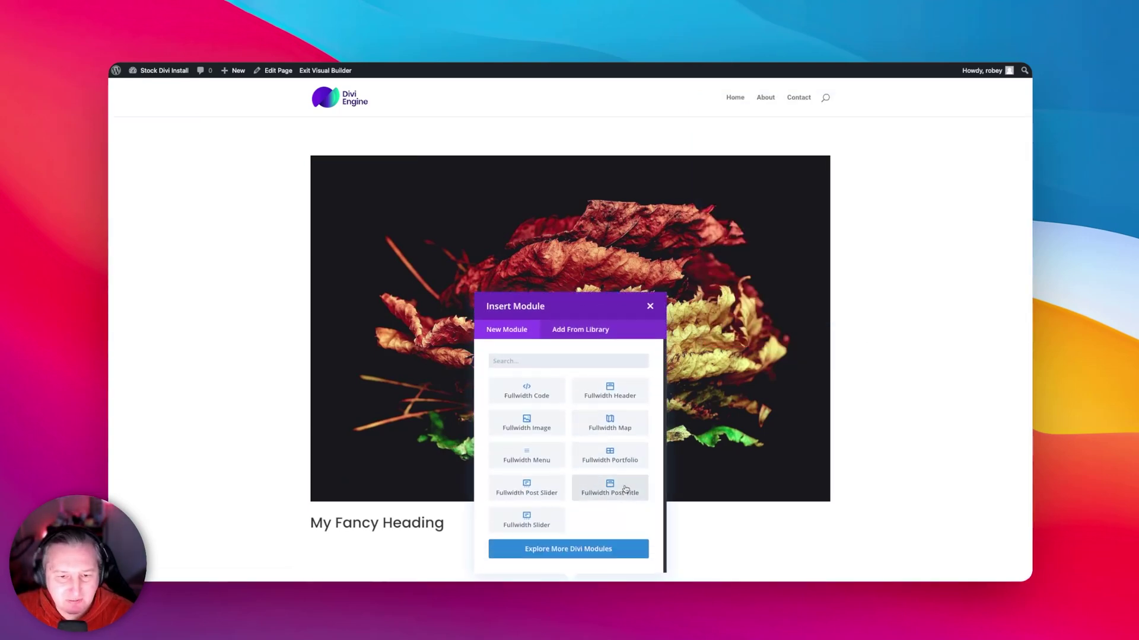
left_click(593, 393)
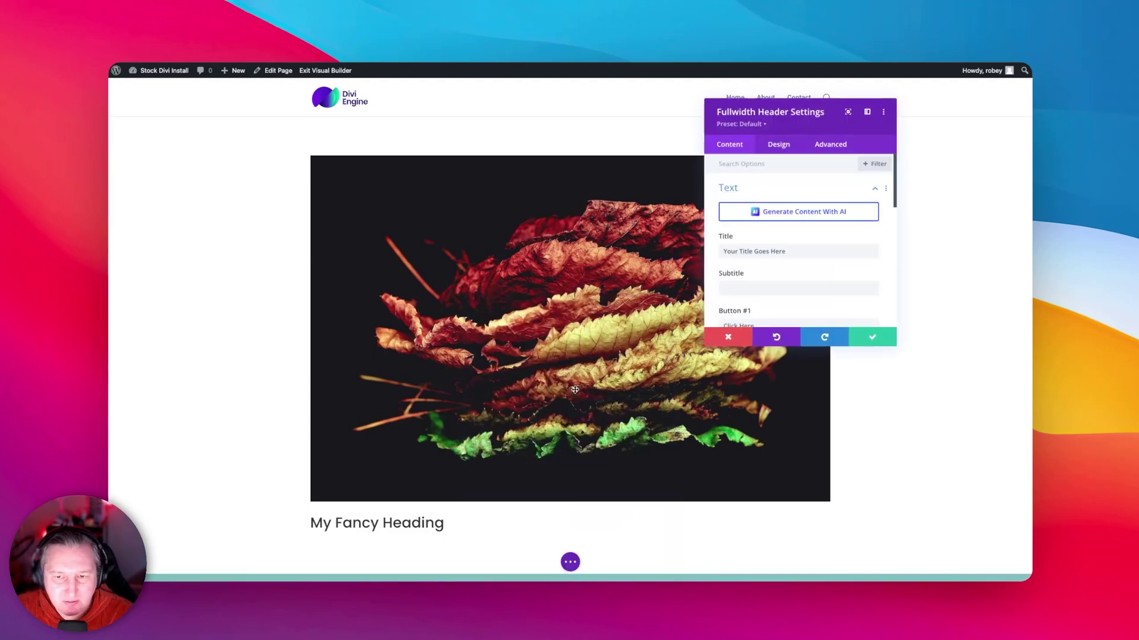
Set the Fullwidth Header's title to "Fancy Tit", save the module's settings, and look over the page.
triple_click(777, 252)
type("Fancy Tit")
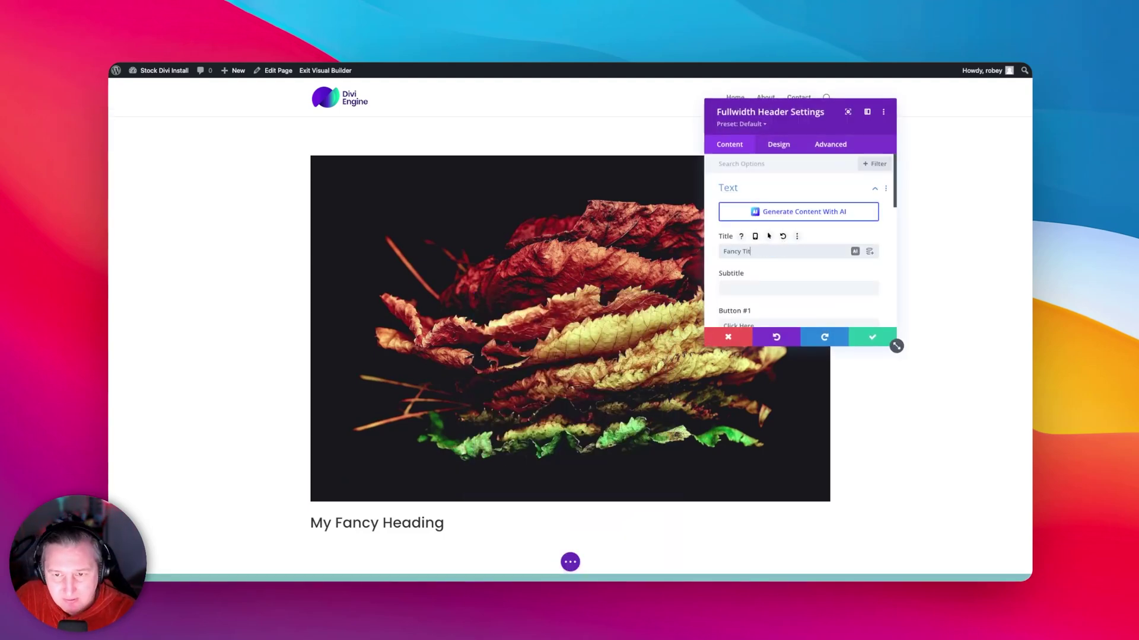
left_click(863, 338)
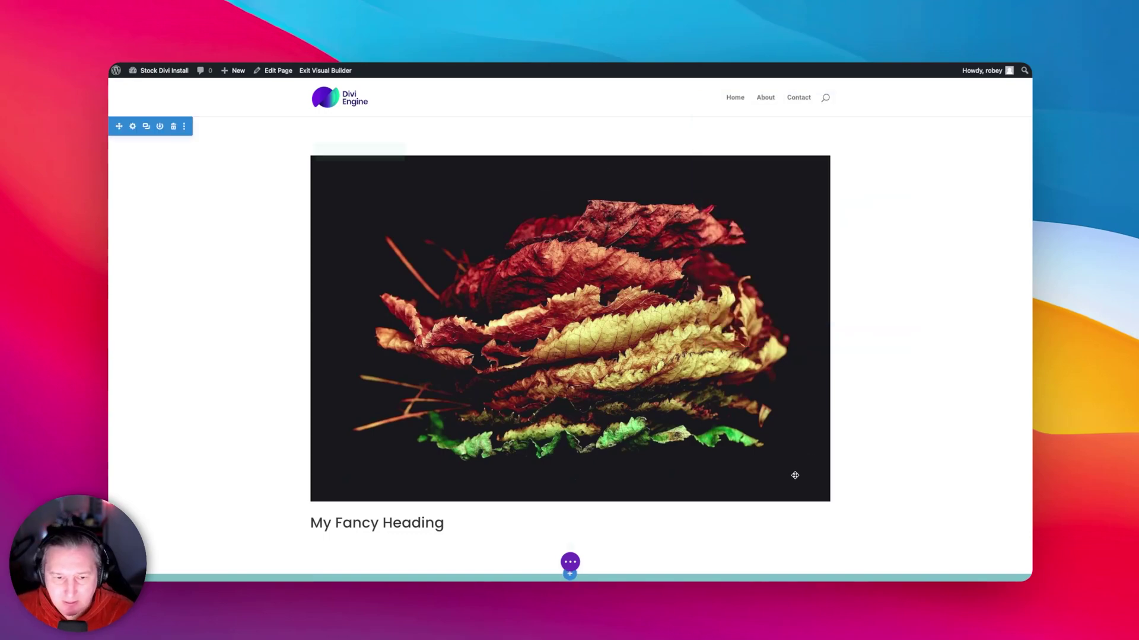
scroll(790, 475, "down", 6)
scroll(791, 478, "up", 4)
scroll(790, 479, "up", 3)
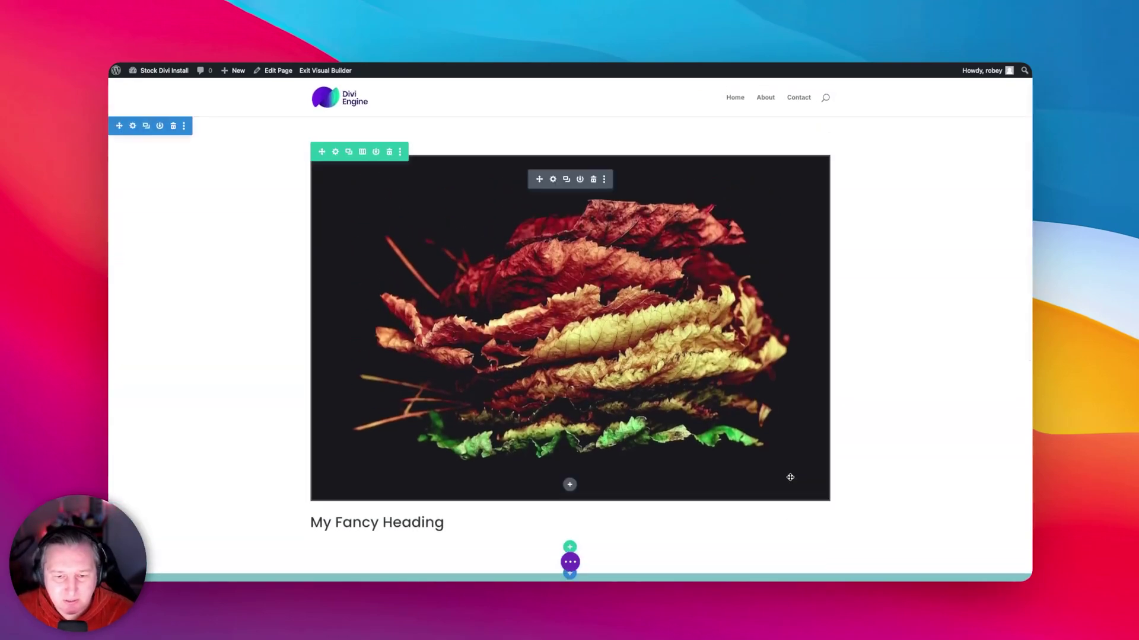
scroll(905, 415, "down", 5)
scroll(902, 449, "up", 5)
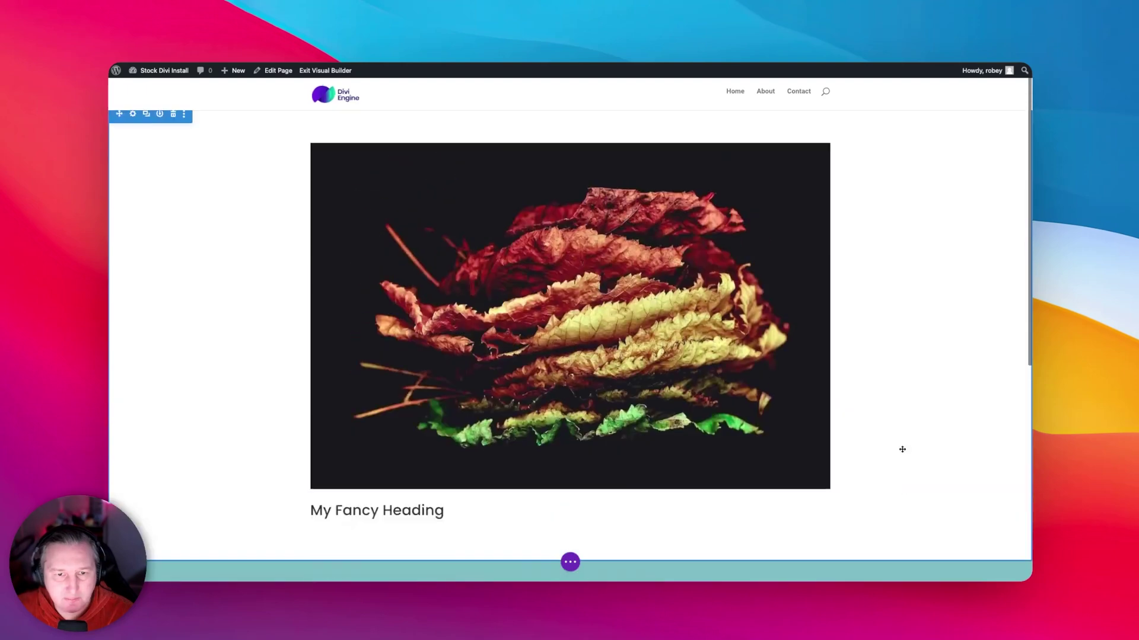
Show the page's structure in wireframe view, then return to the desktop view.
left_click(571, 563)
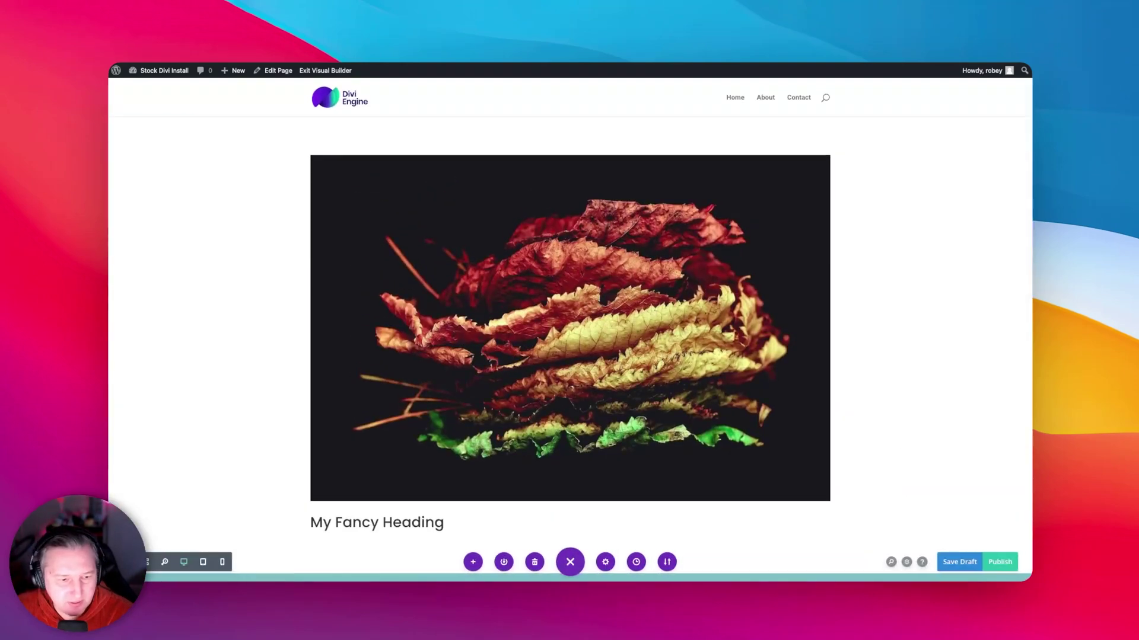
left_click(147, 562)
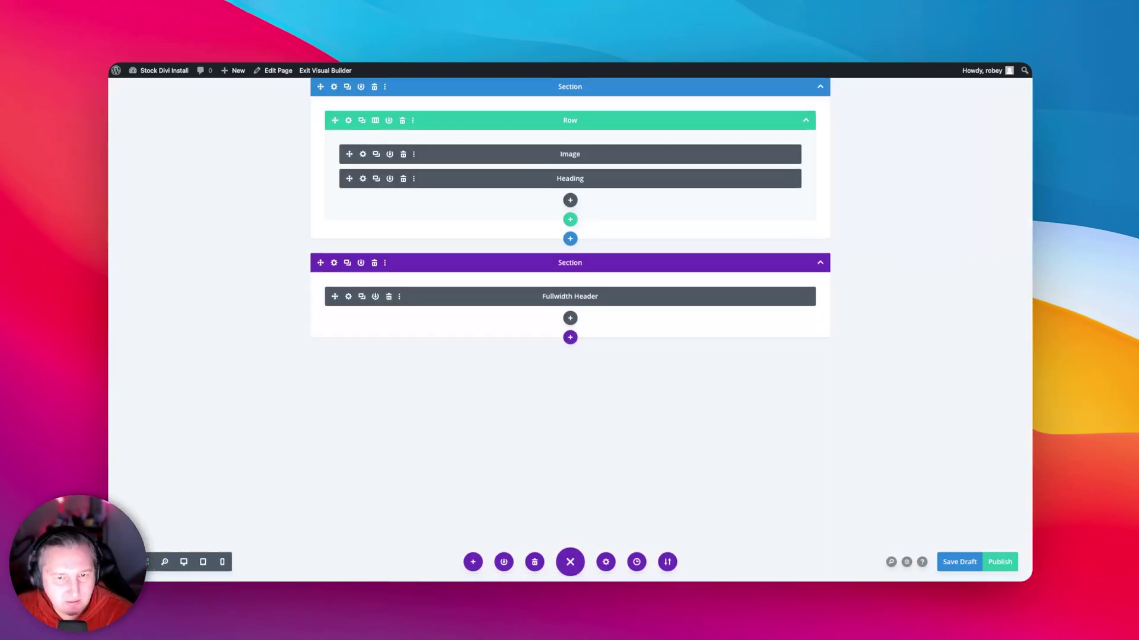
left_click(184, 562)
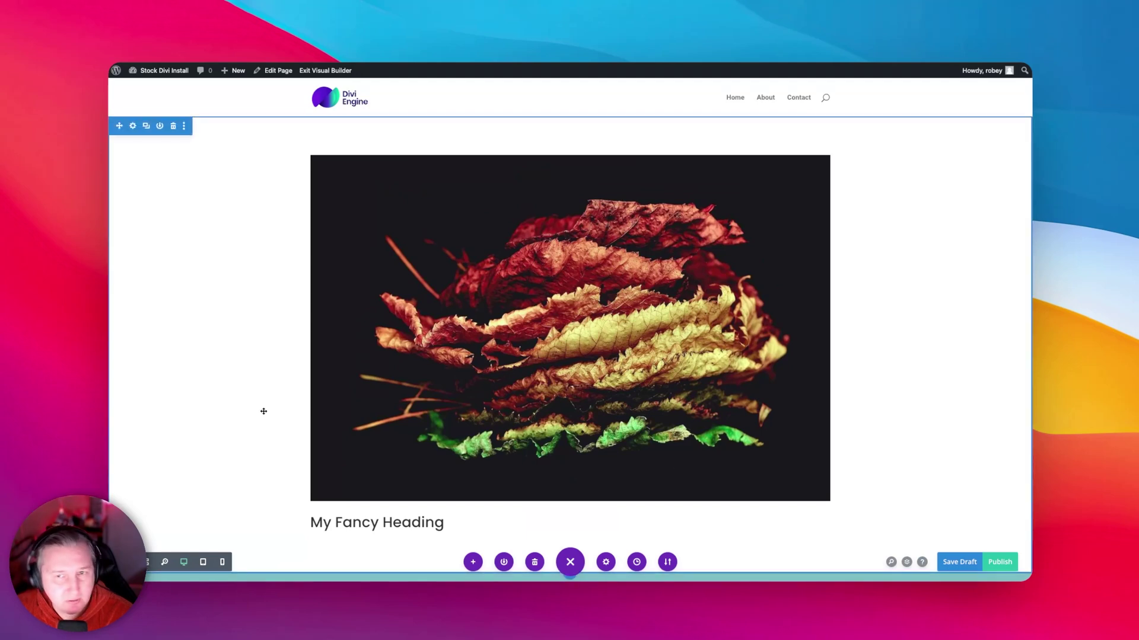
Examine the page's layers, select the fullwidth section in the list, and close the layers window.
left_click(907, 562)
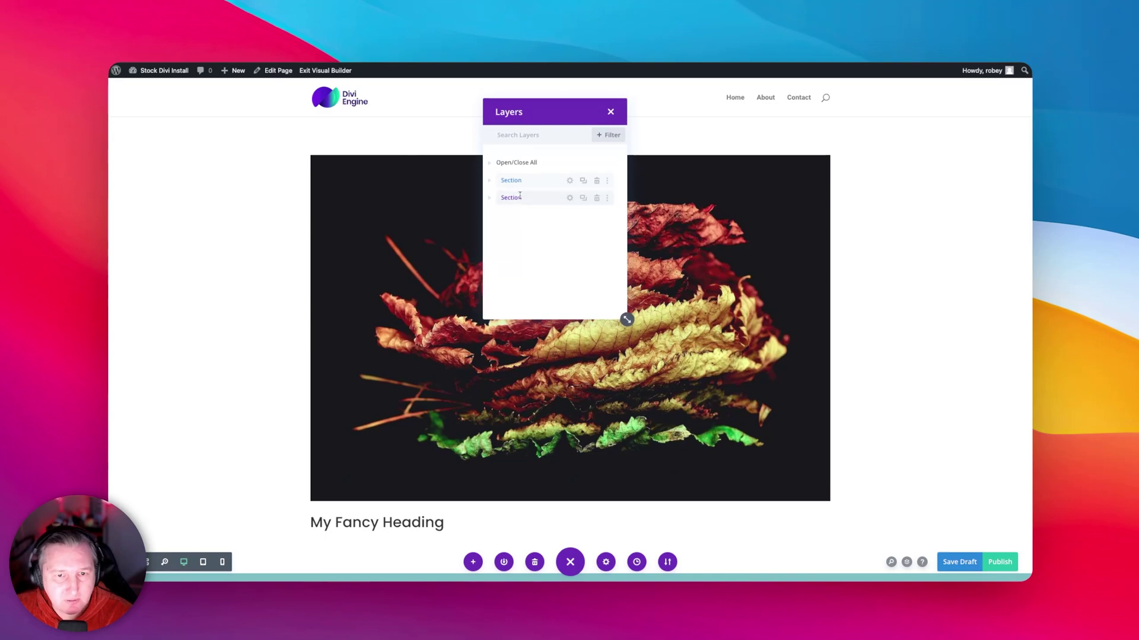
scroll(510, 237, "down", 10)
scroll(442, 345, "up", 10)
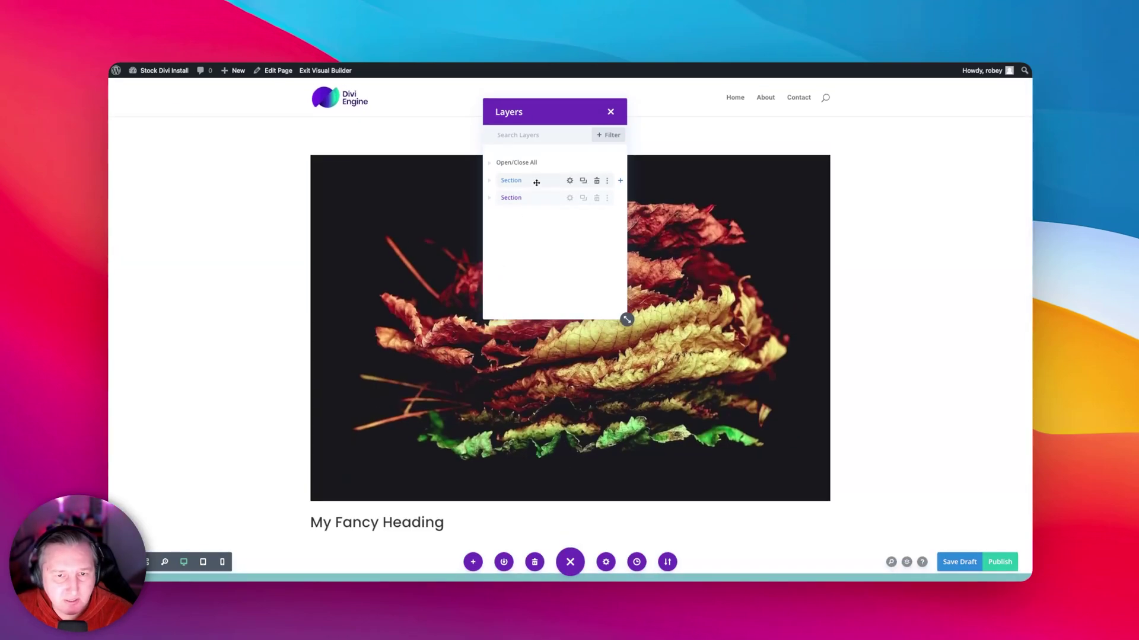
left_click(516, 198)
scroll(508, 386, "up", 10)
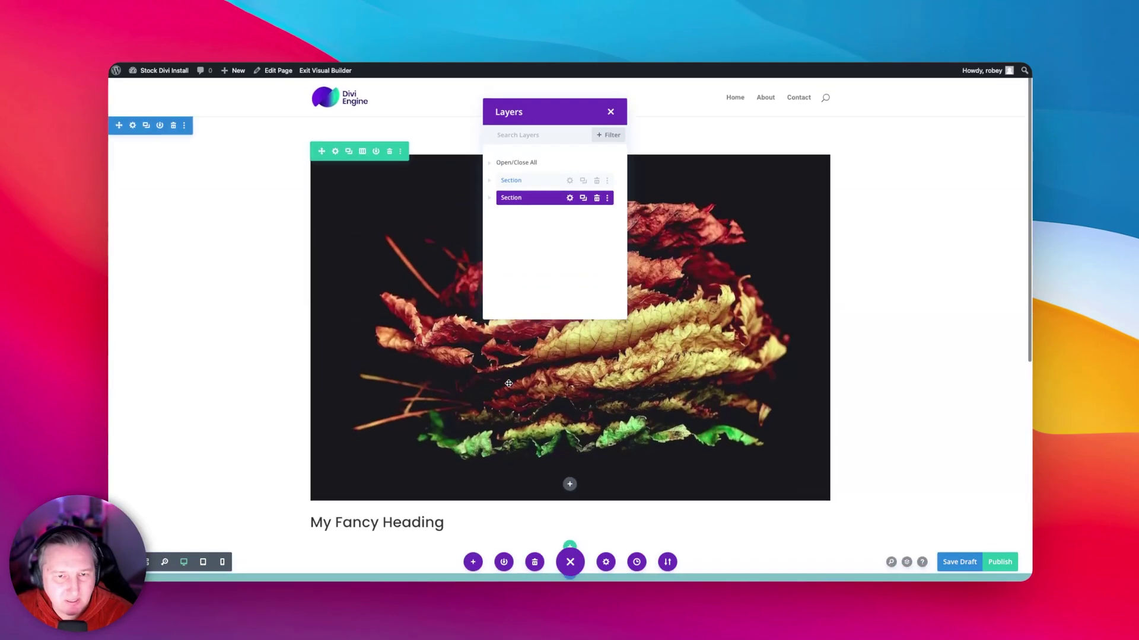
left_click(611, 112)
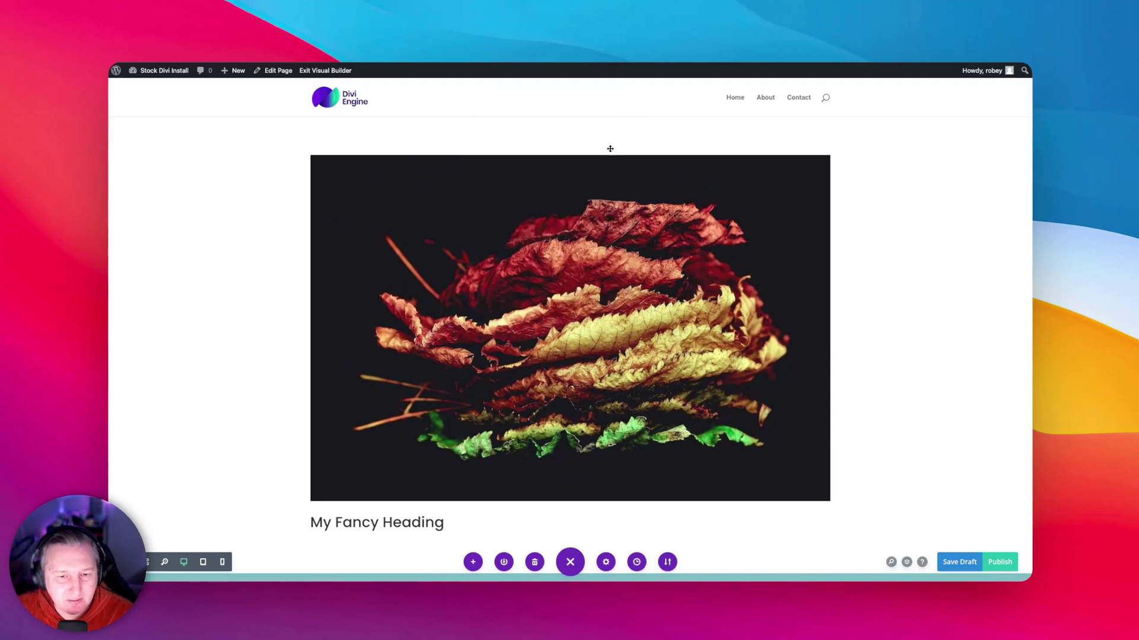
Publish the page and exit the visual builder to the site's admin dashboard.
left_click(1000, 561)
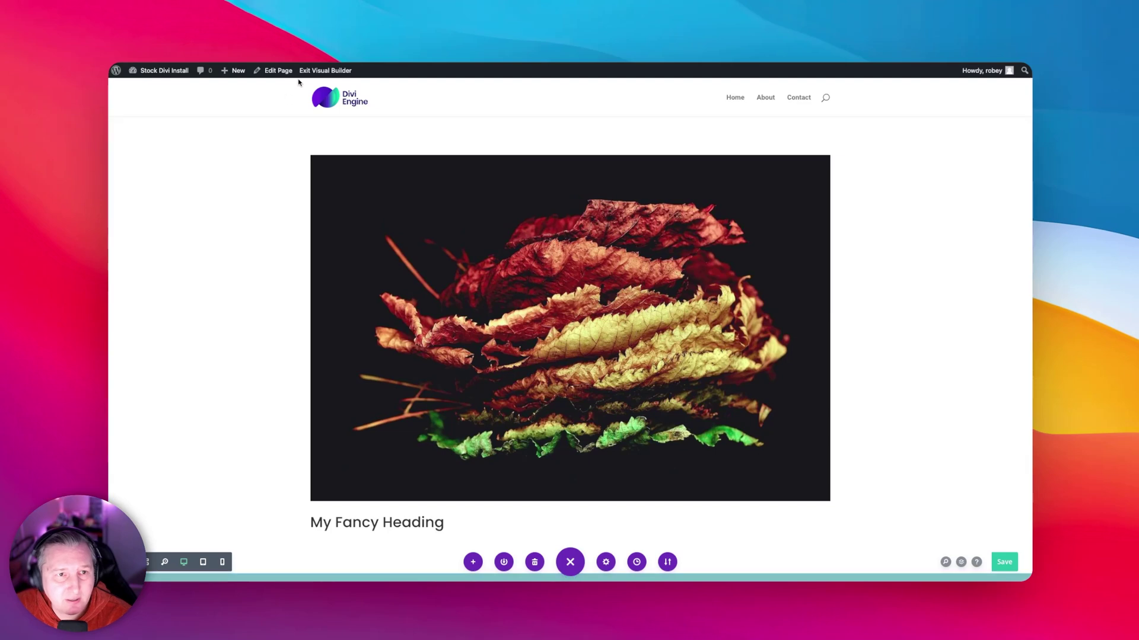
left_click(325, 71)
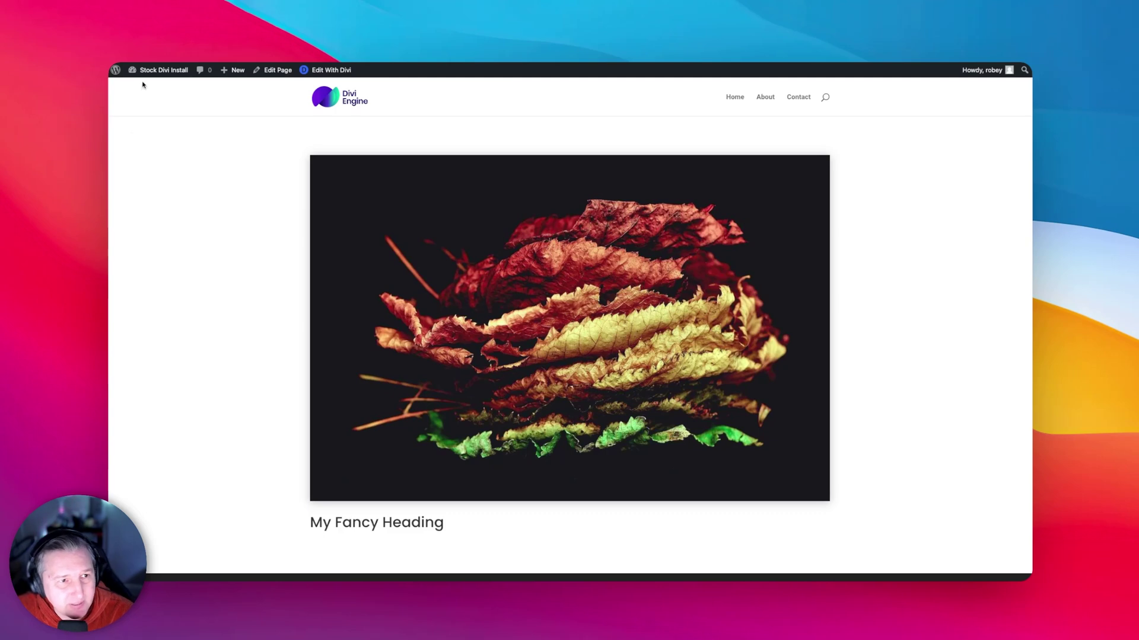
mouse_move(145, 75)
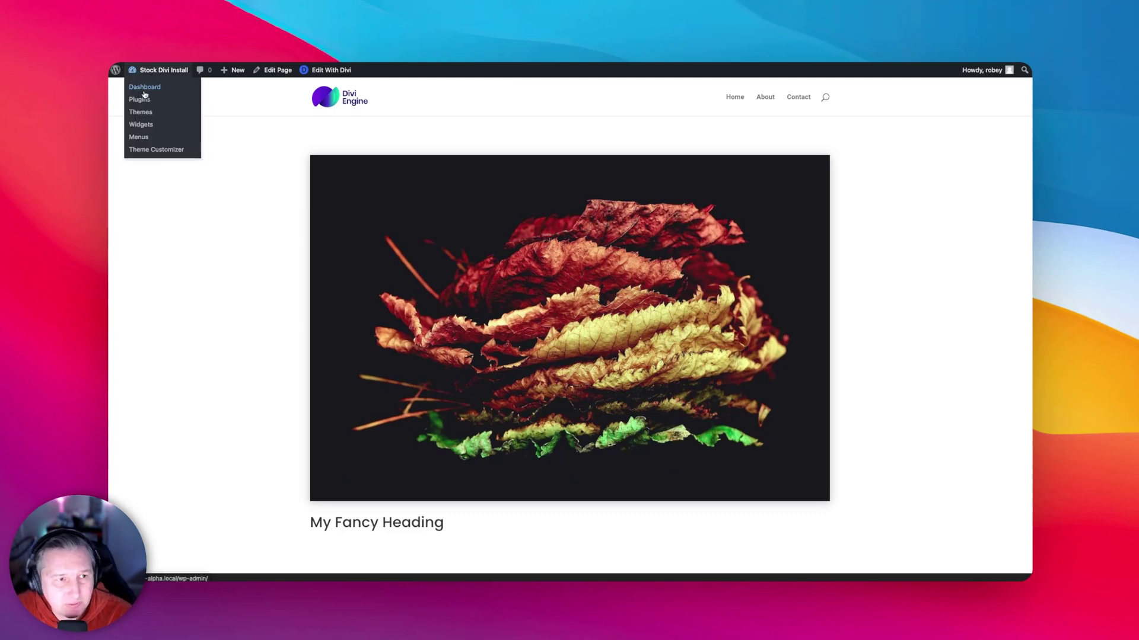
left_click(146, 89)
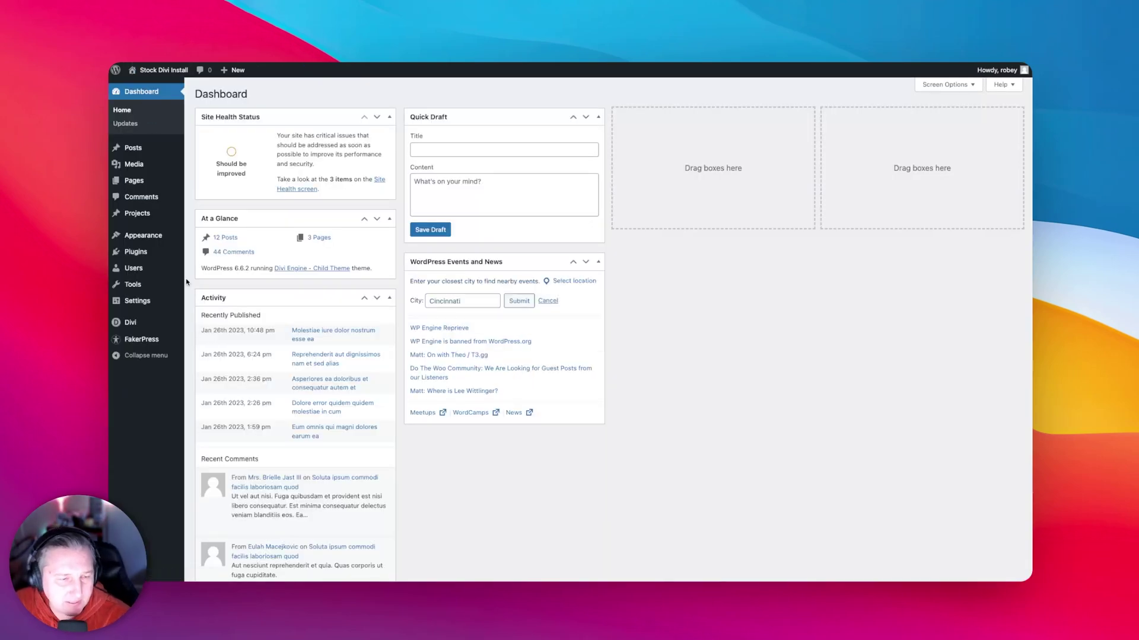
Open the Divi Theme Builder and create a new template assigned to All Posts.
mouse_move(137, 323)
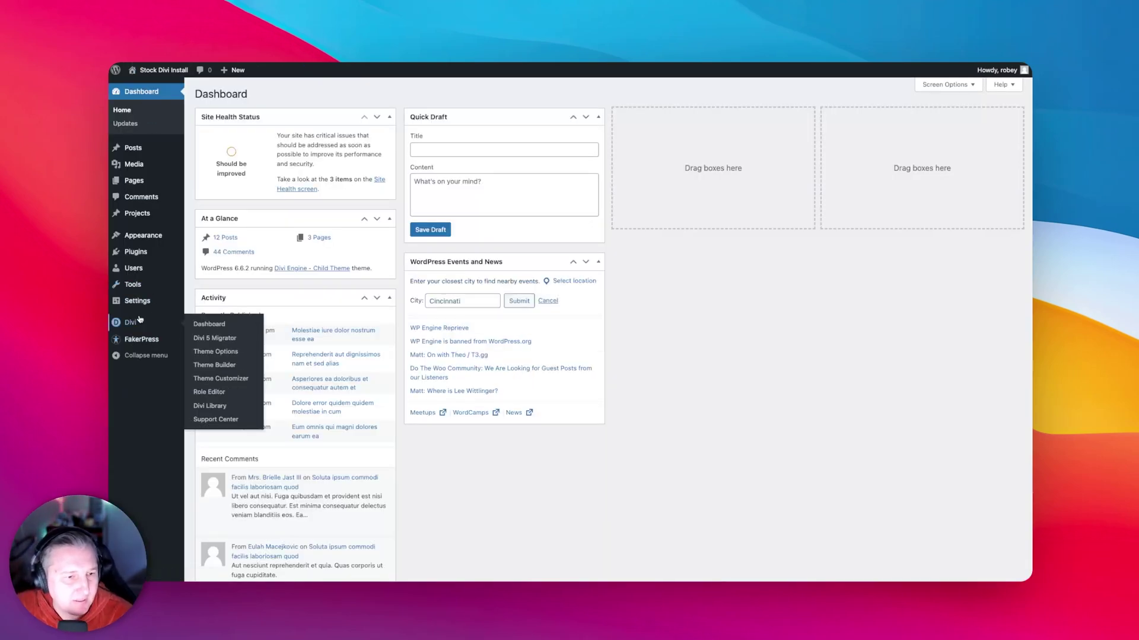
left_click(221, 366)
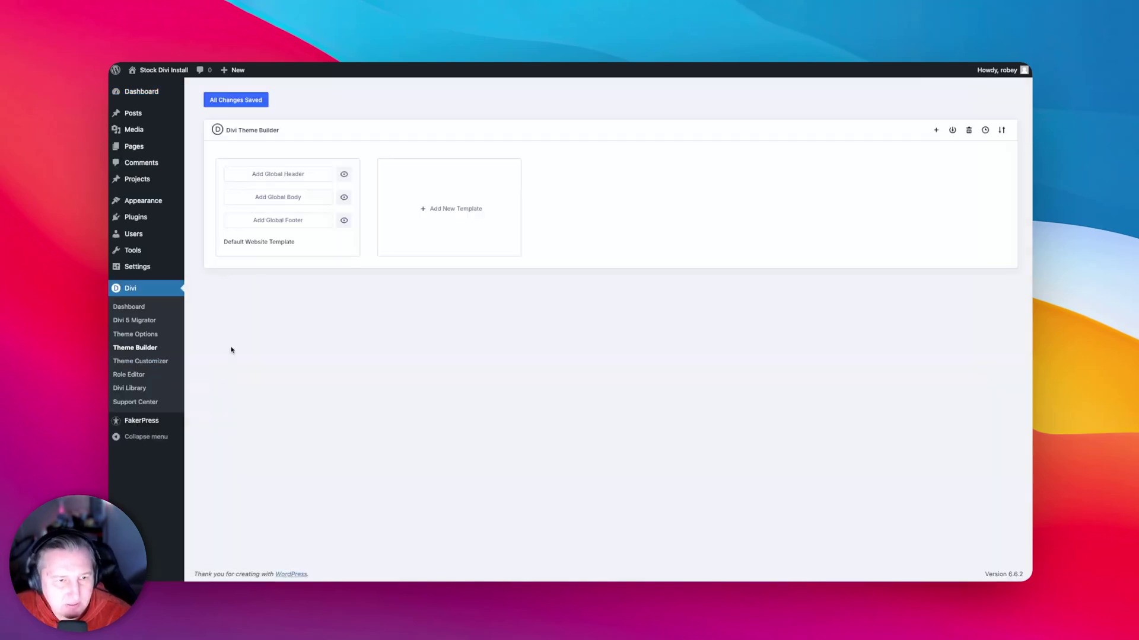
left_click(461, 214)
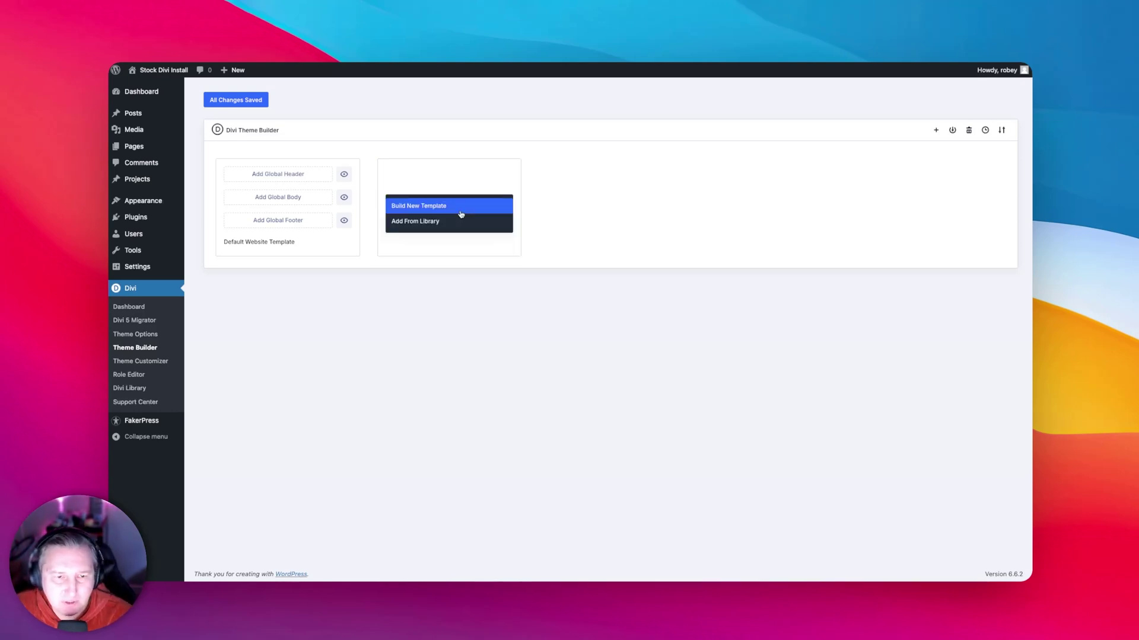
left_click(460, 208)
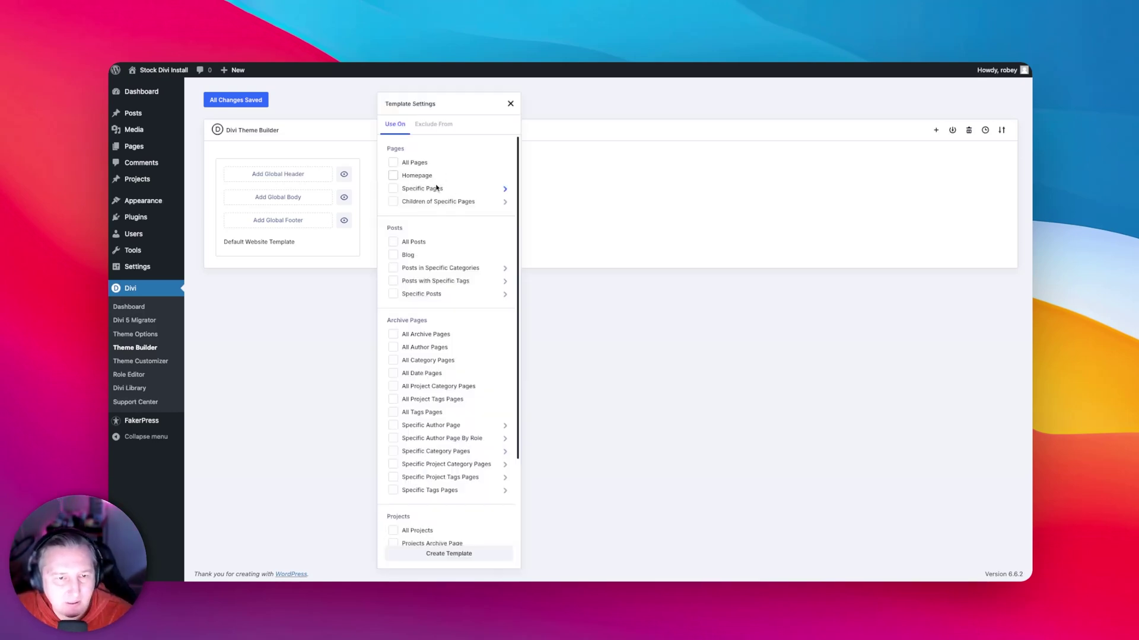
left_click(413, 242)
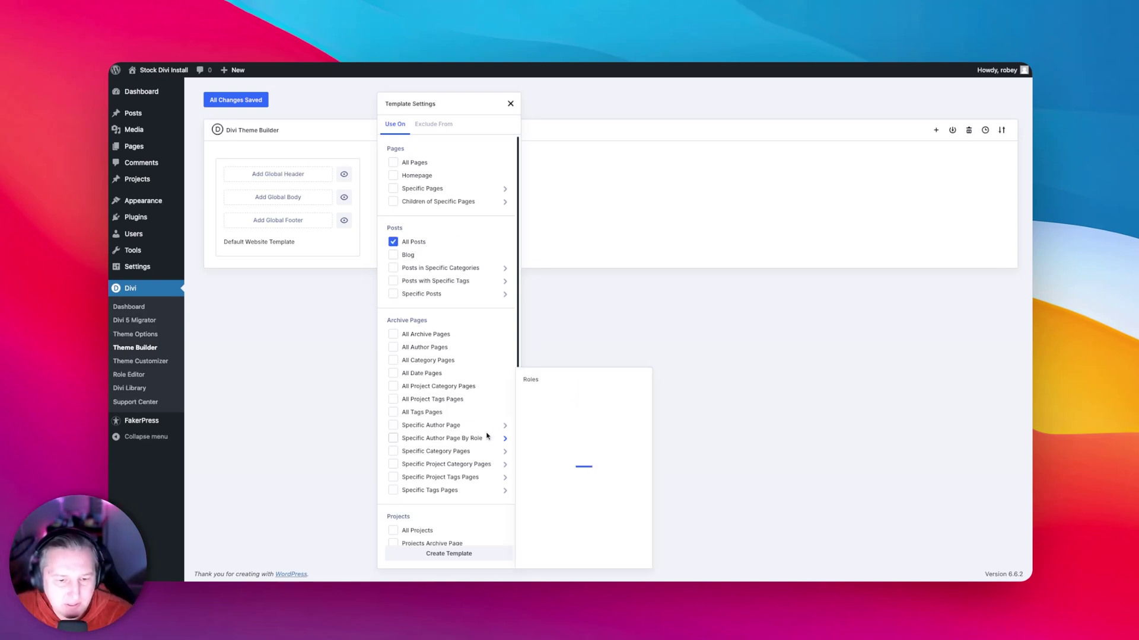
left_click(472, 555)
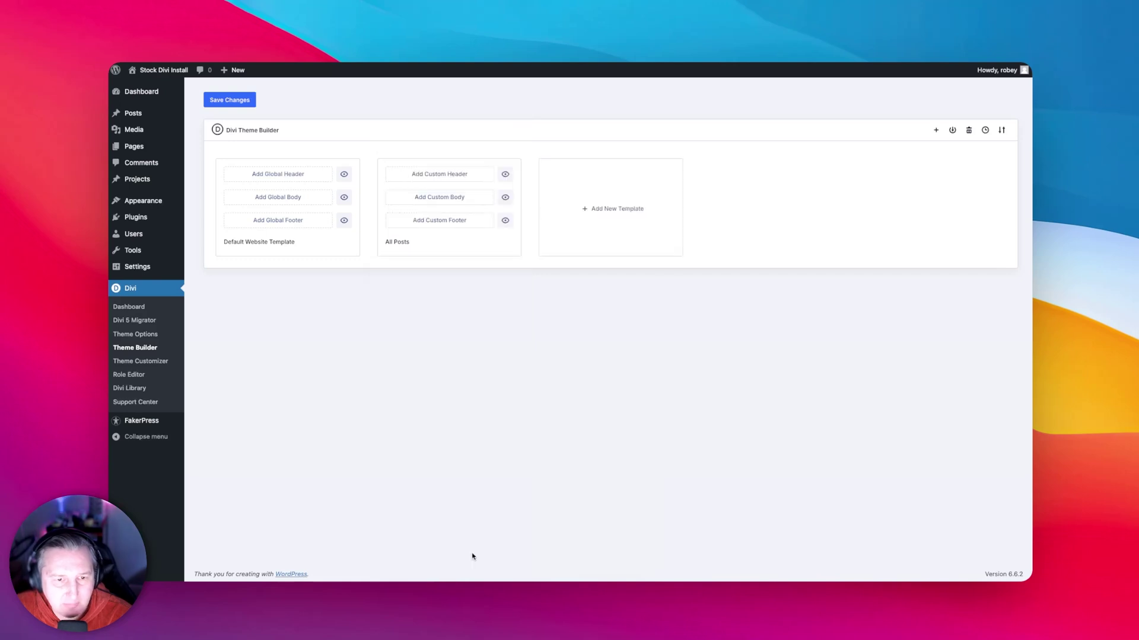
Start building a custom body for the All Posts template and insert a single-column row.
left_click(460, 198)
left_click(443, 202)
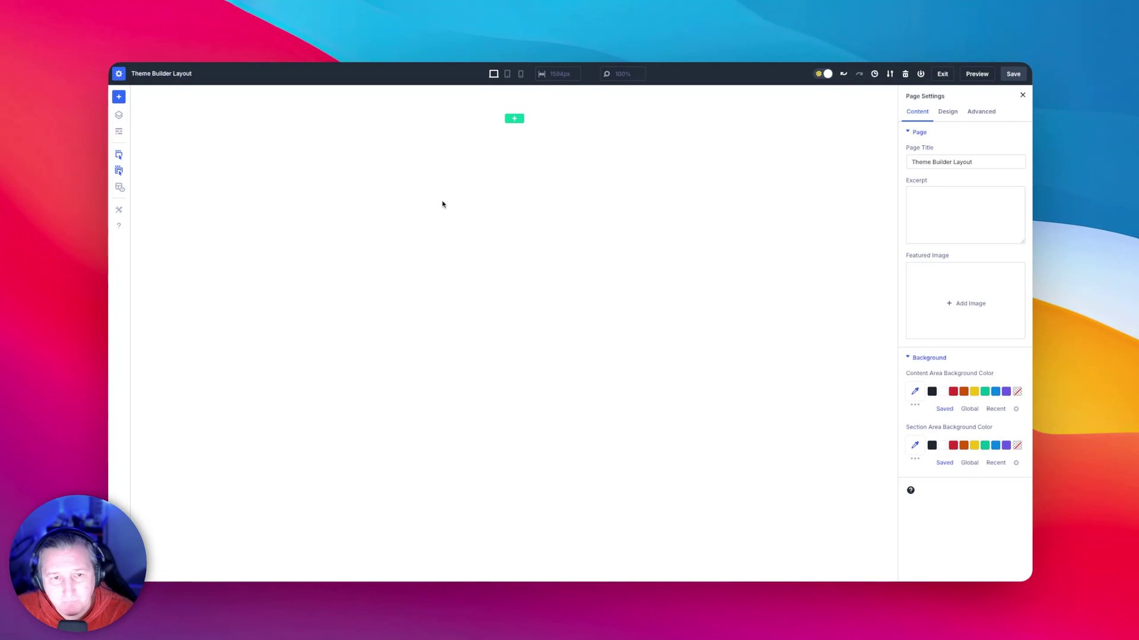
left_click(513, 119)
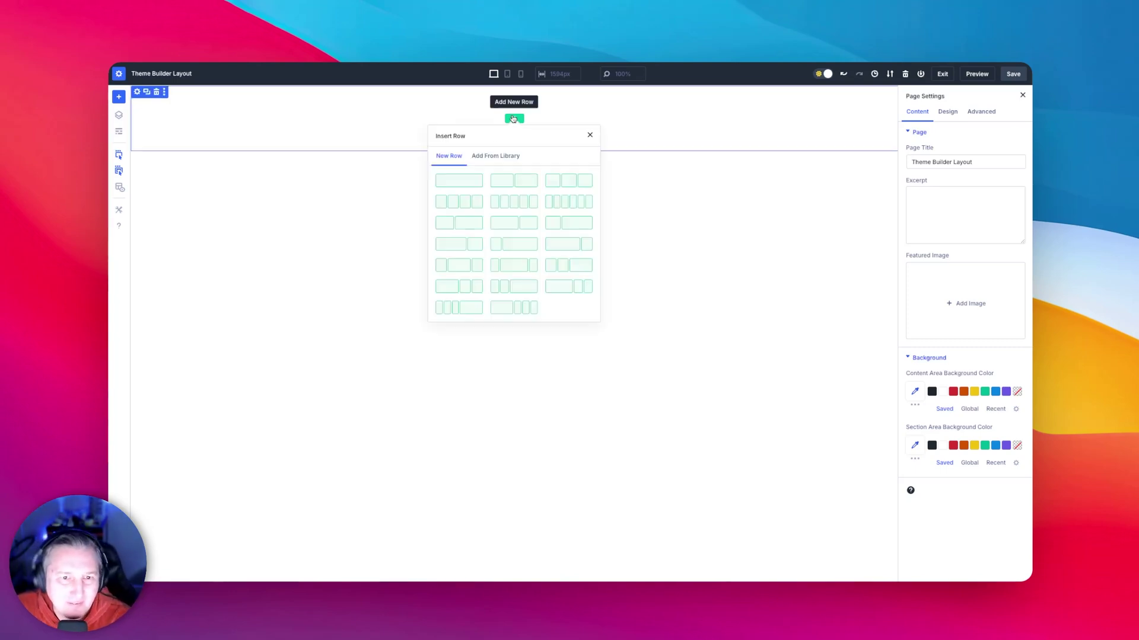
left_click(470, 178)
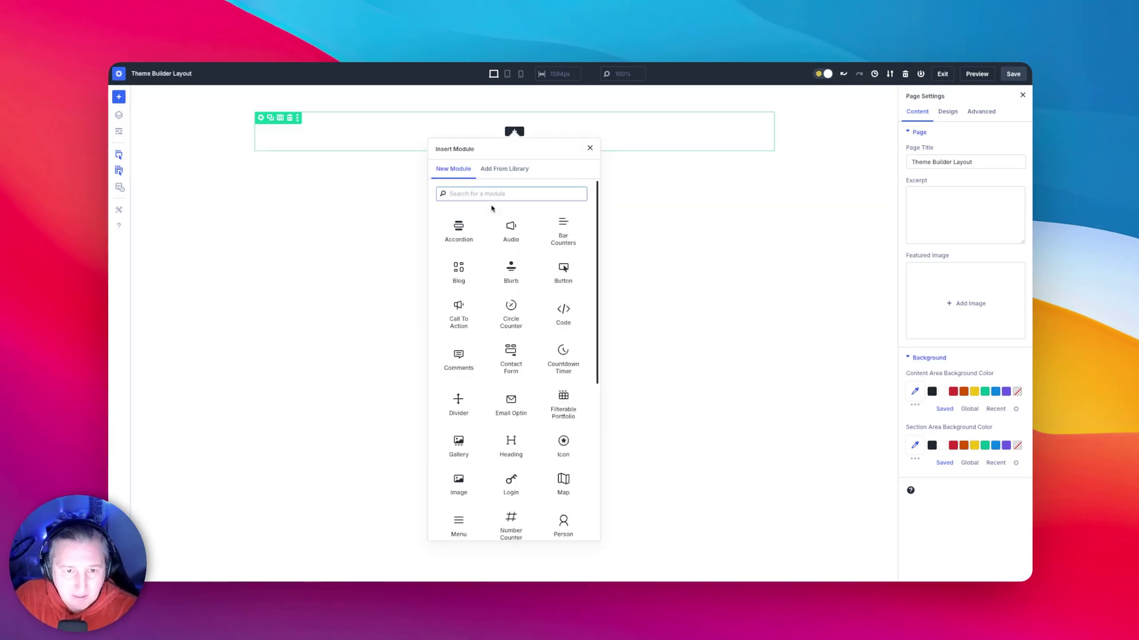
Add a Heading module to the row and replace its placeholder text with the Post/Archive Title dynamic content.
type("he")
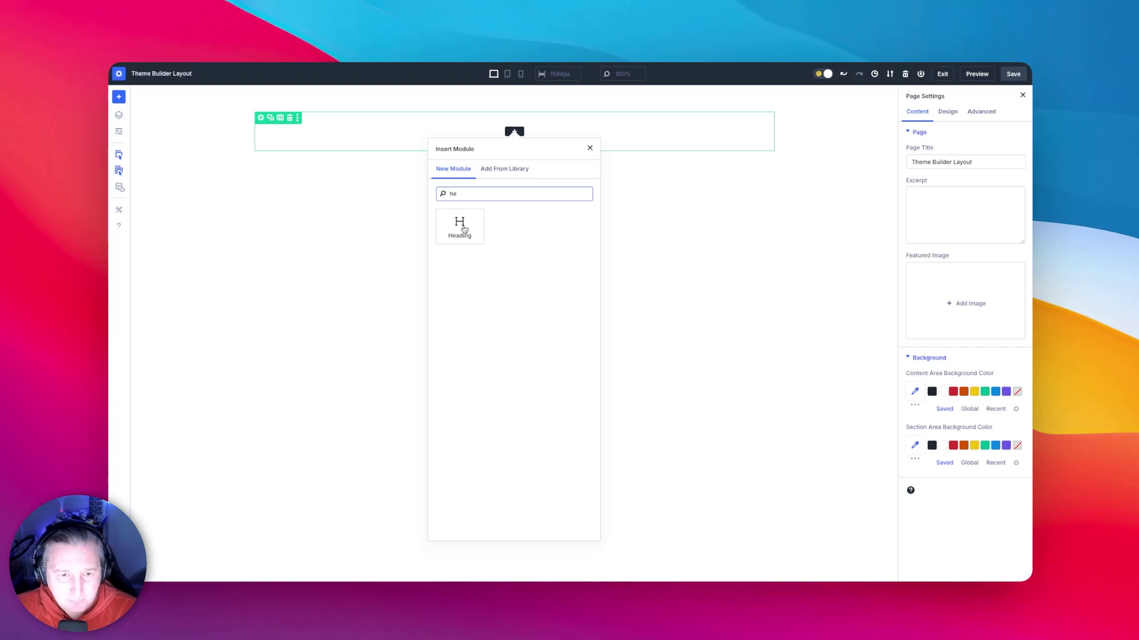
left_click(466, 237)
left_click(995, 174)
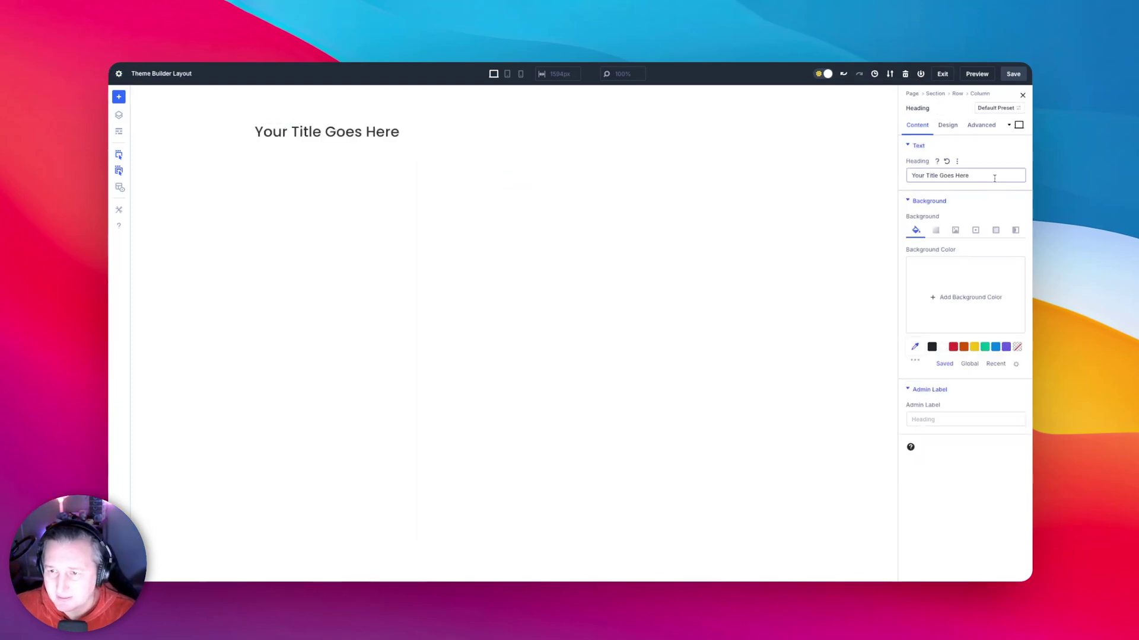
key("super+a")
key("BackSpace")
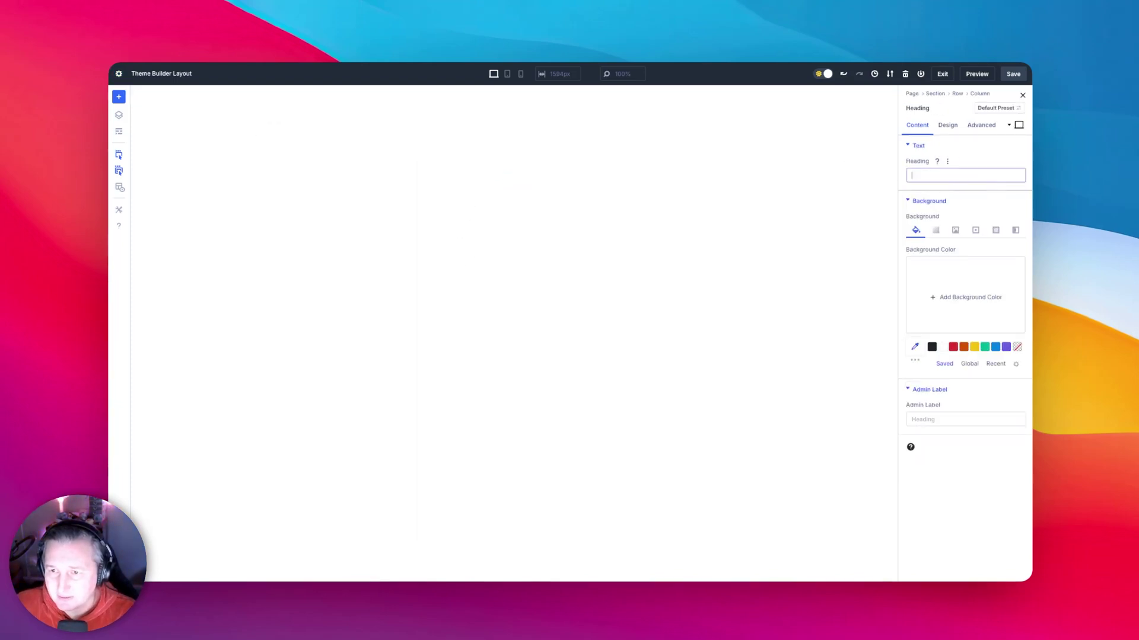
left_click(1018, 179)
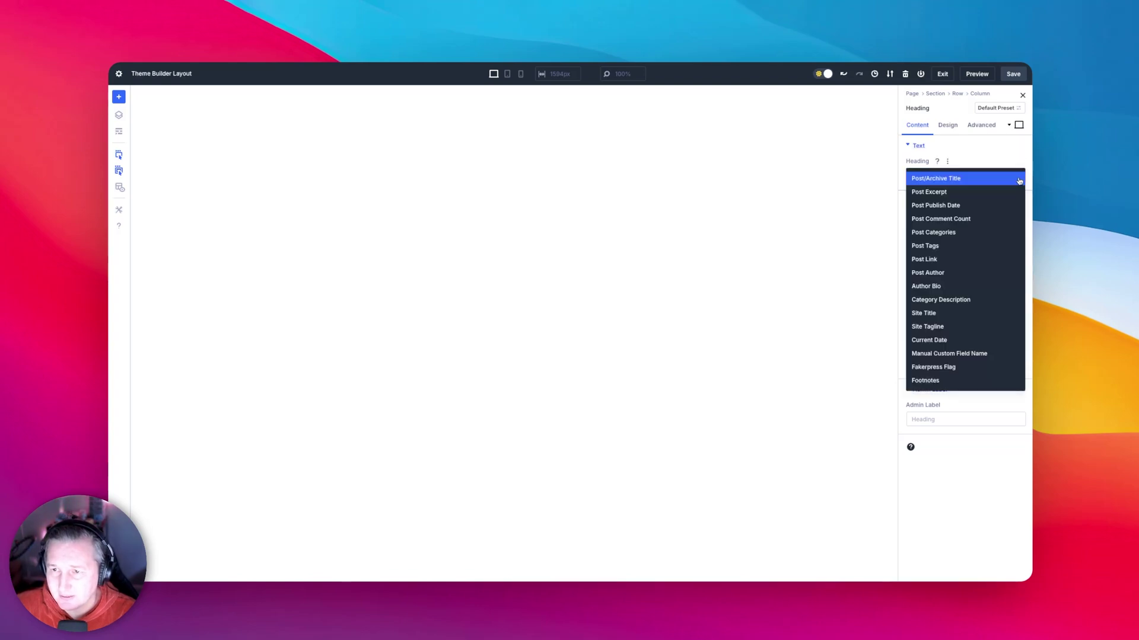
left_click(948, 179)
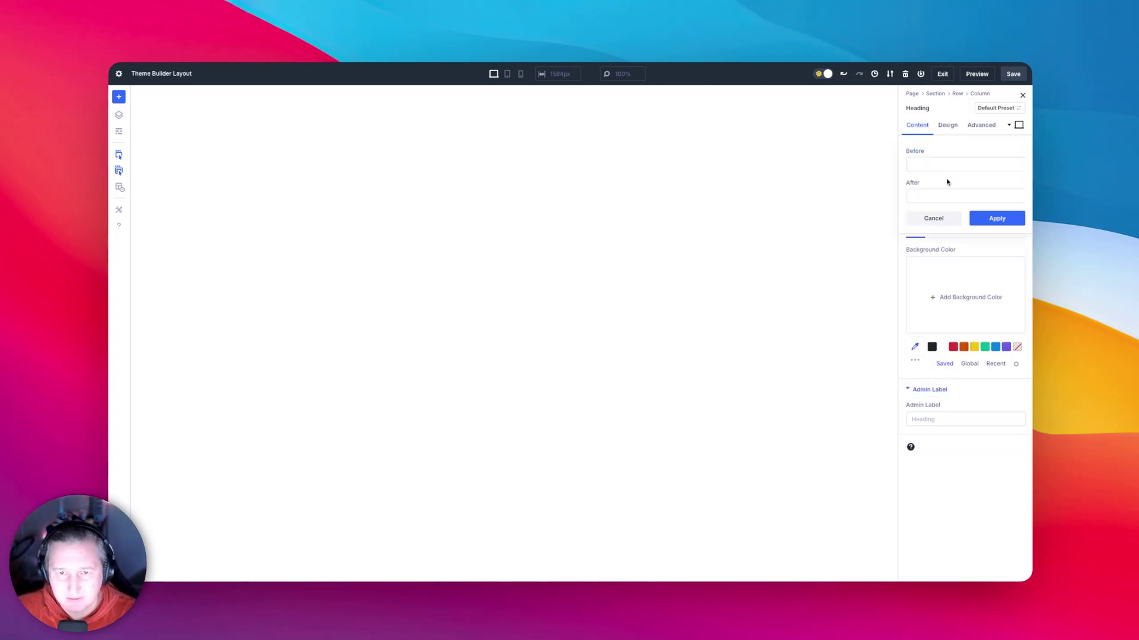
left_click(997, 218)
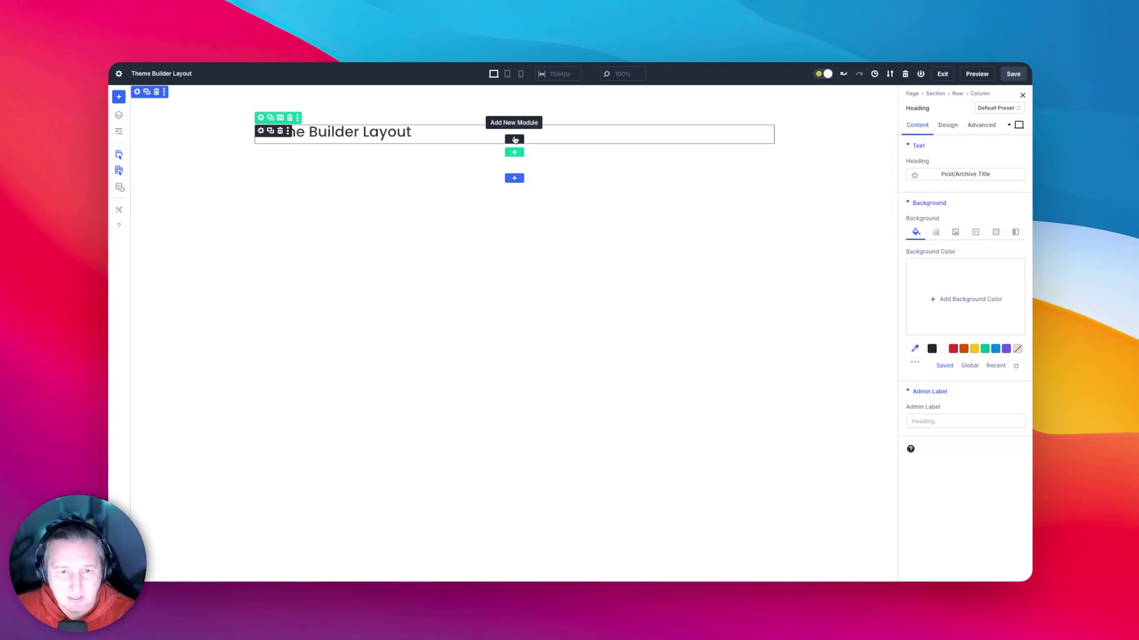
Add an Image module below the heading and replace its placeholder picture with the Featured Image dynamic content.
left_click(515, 140)
type("image")
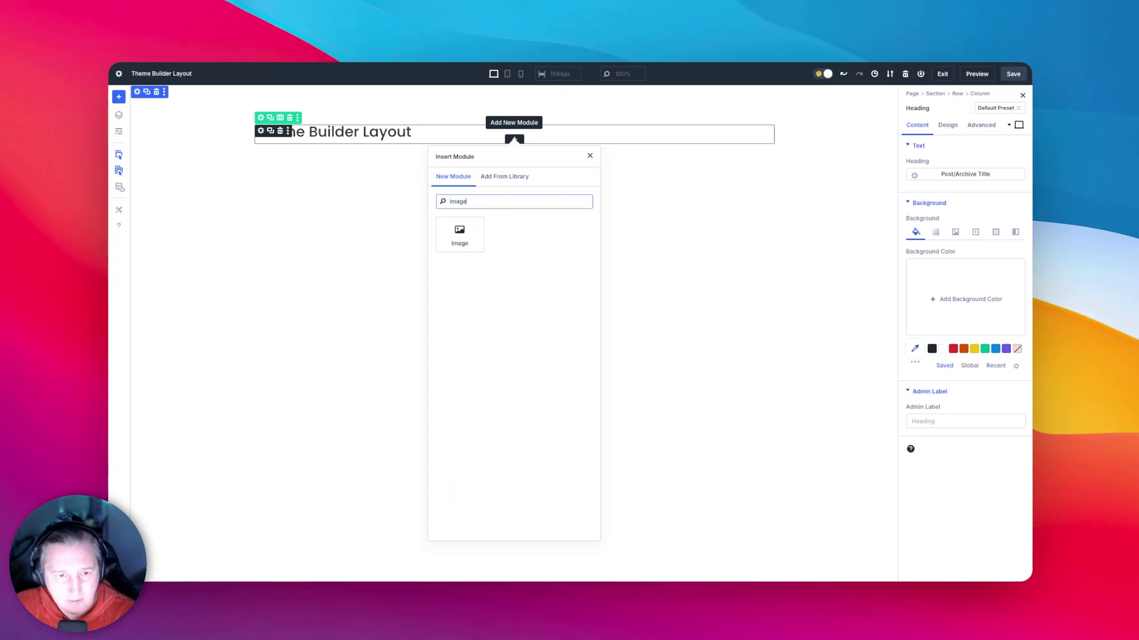
left_click(449, 243)
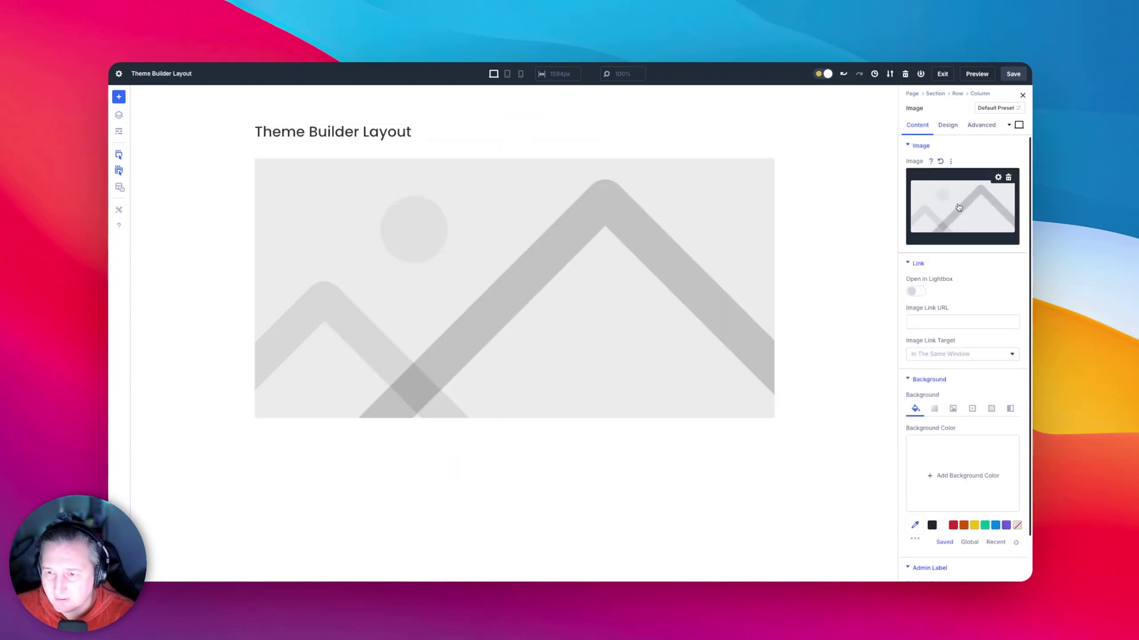
left_click(1008, 178)
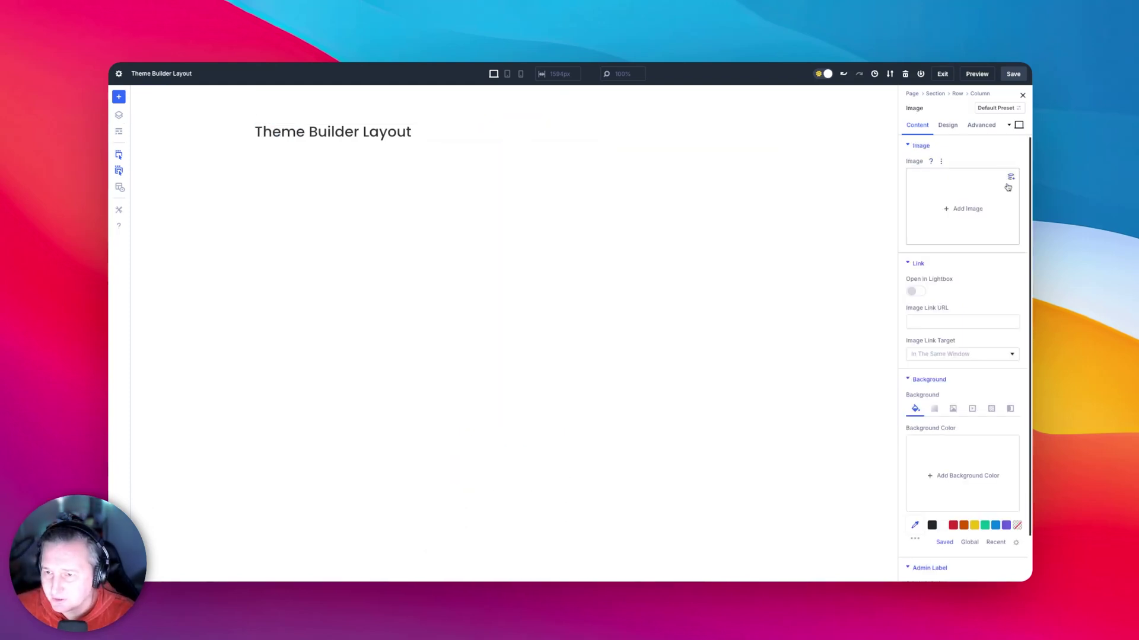
left_click(1009, 178)
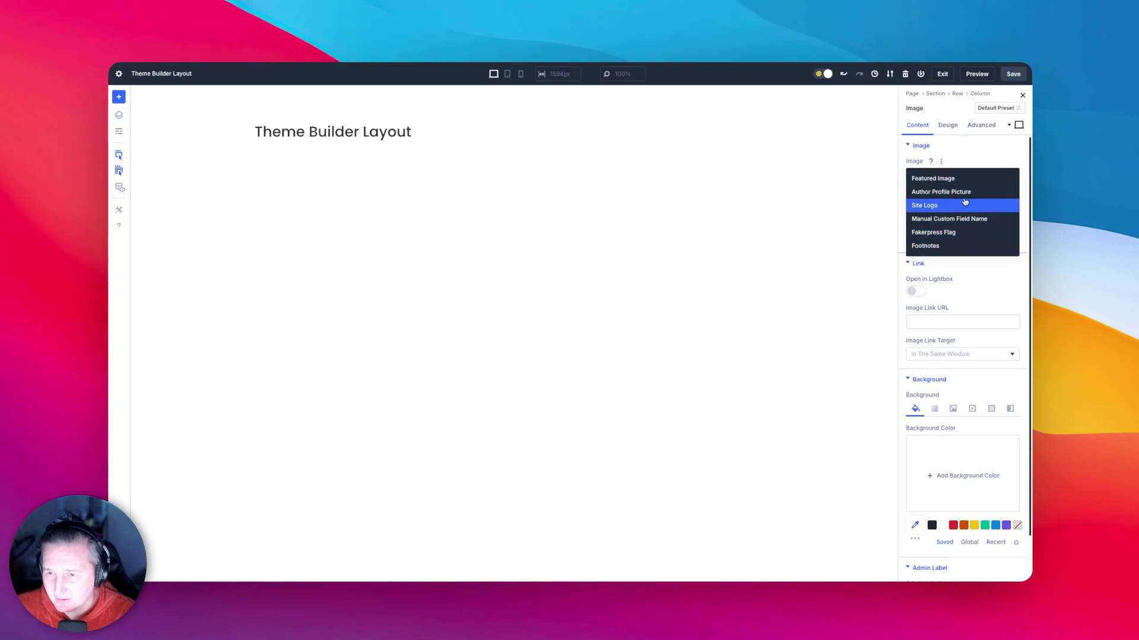
left_click(948, 178)
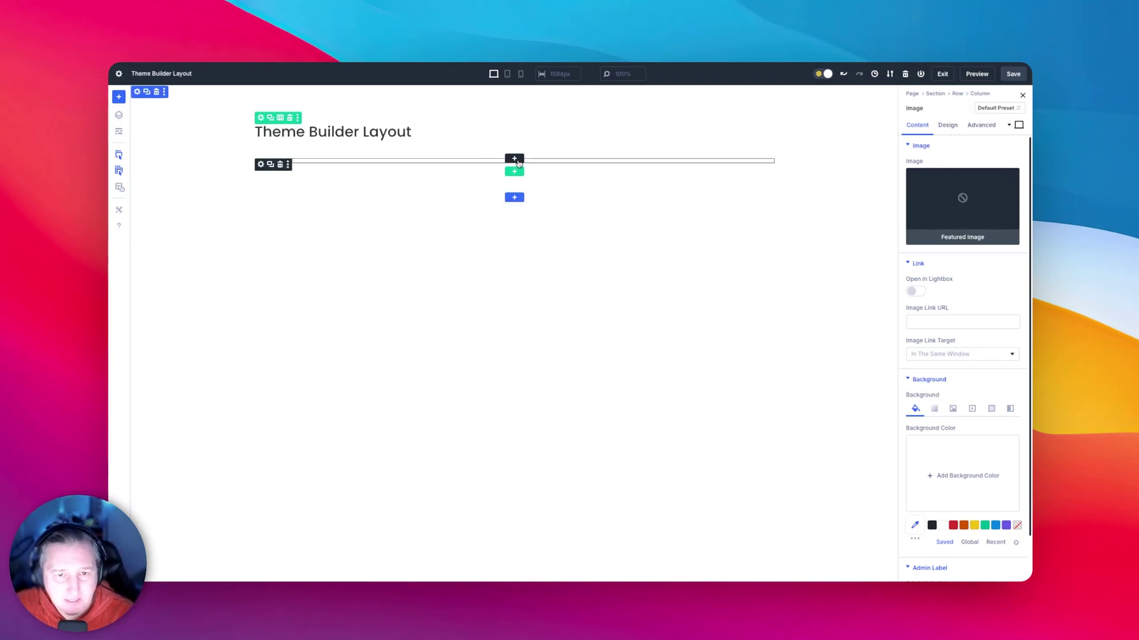
Add a Post Content module below the featured image, save the template body layout and exit the builder.
left_click(514, 159)
type("cont")
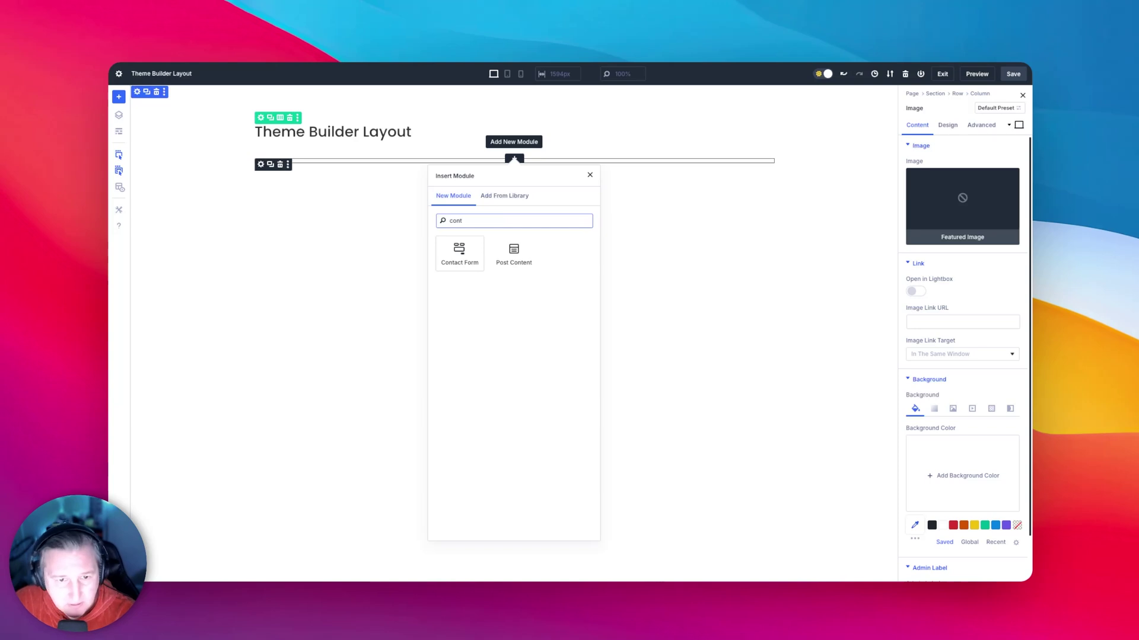
key("BackSpace")
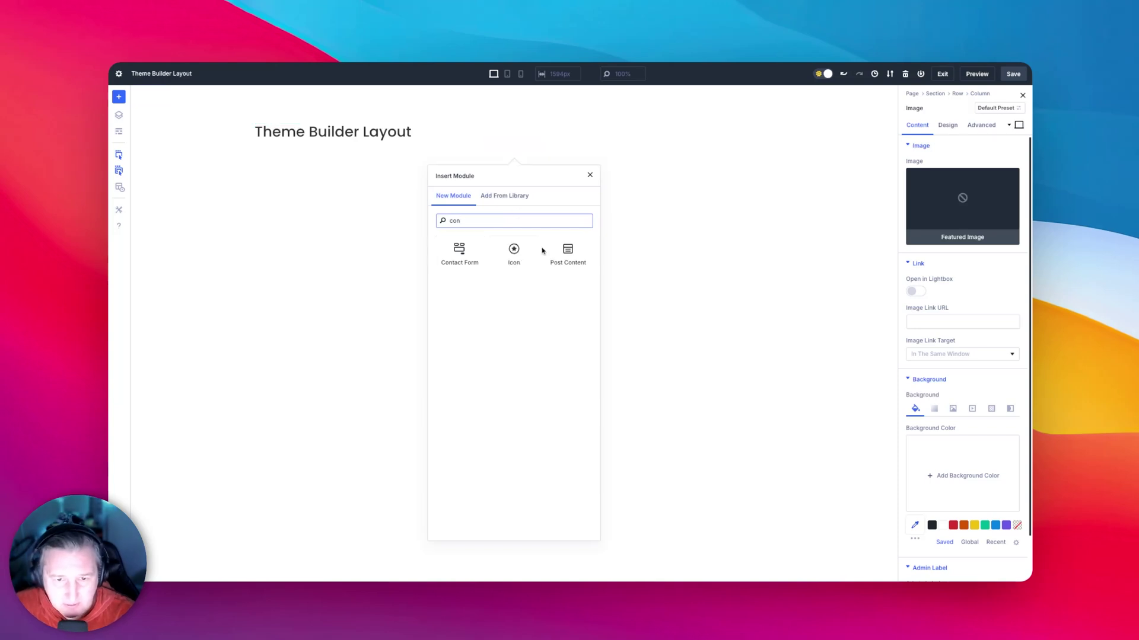
left_click(569, 252)
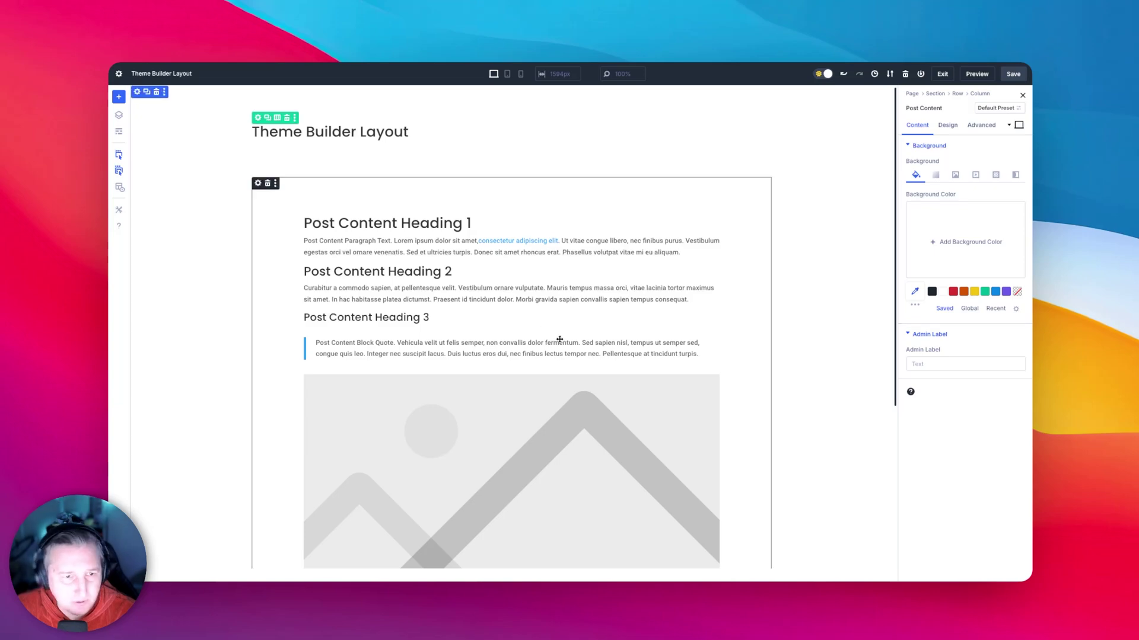
scroll(573, 403, "down", 5)
scroll(572, 404, "up", 5)
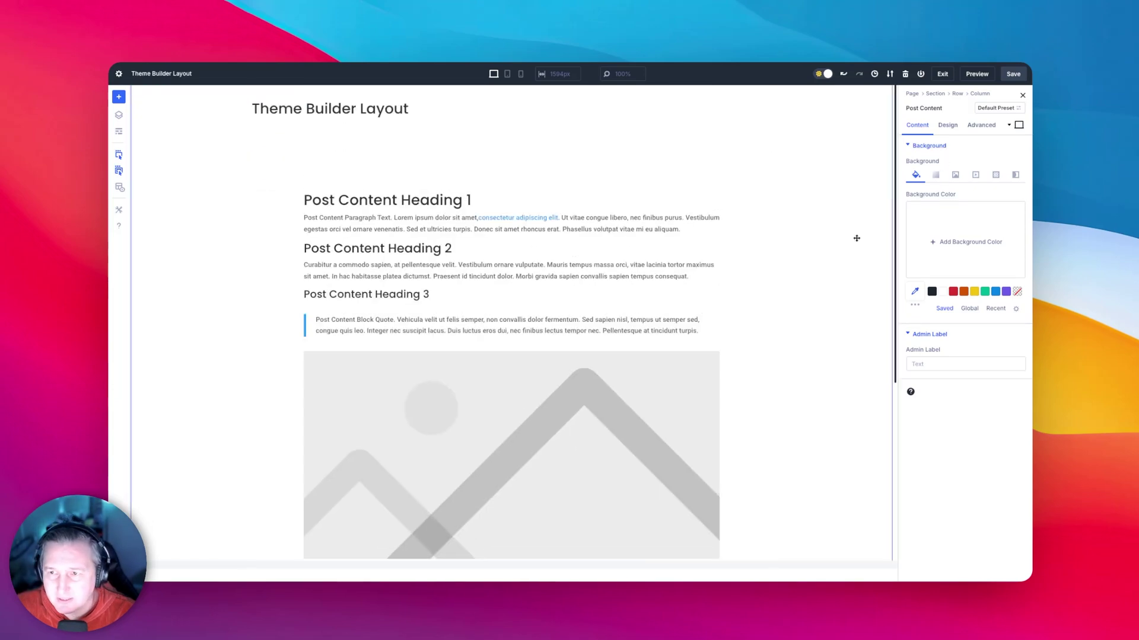
left_click(1013, 74)
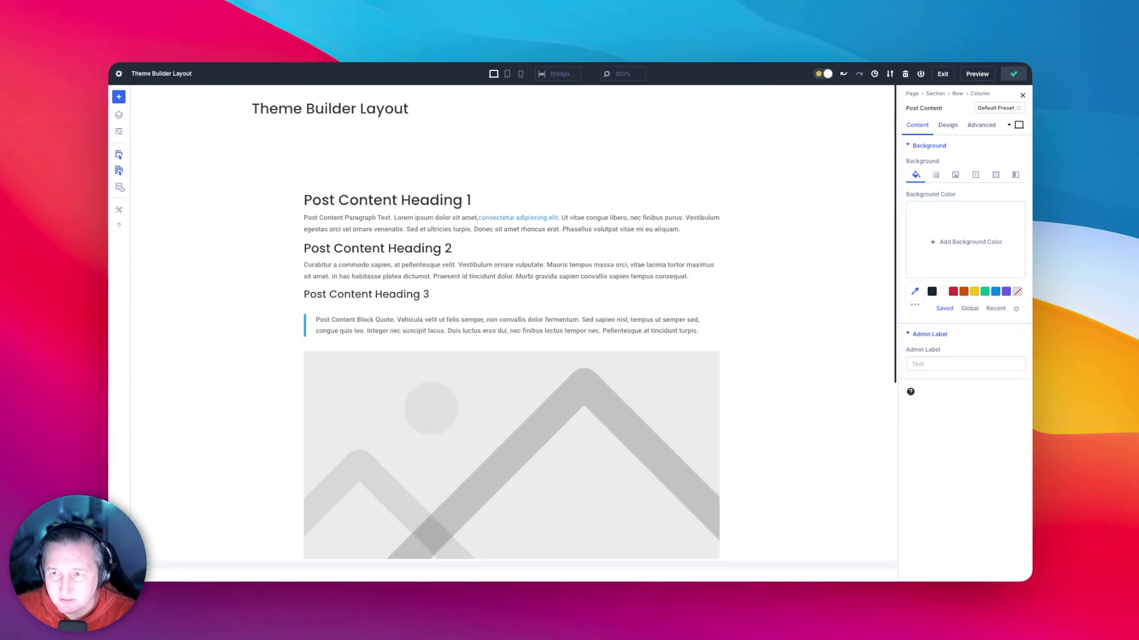
left_click(943, 74)
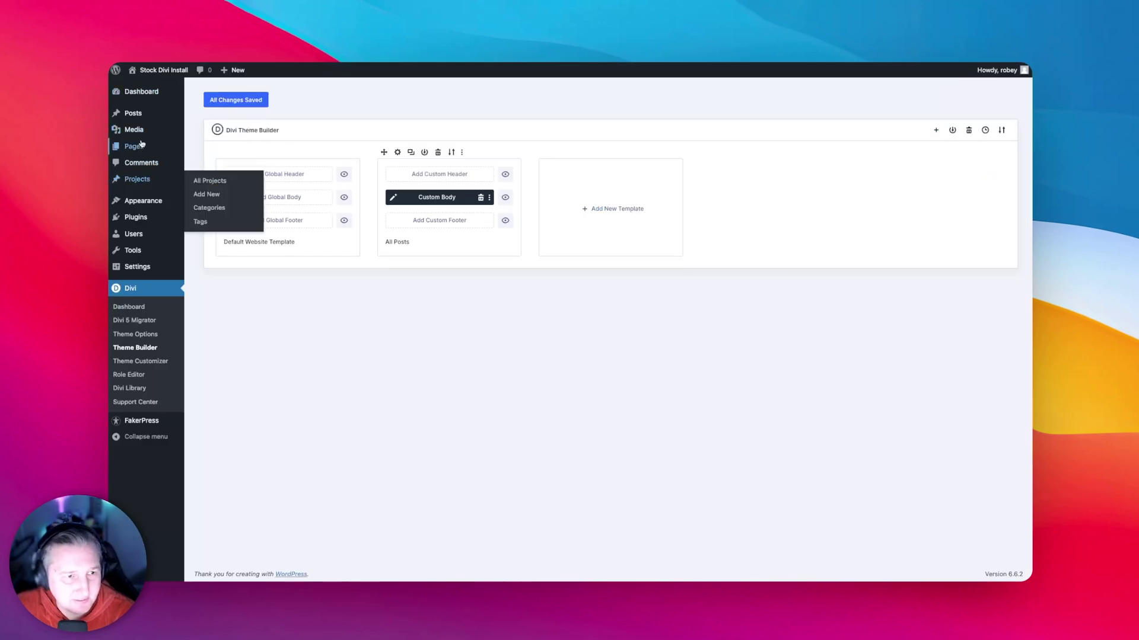
View the post "Molestiae iure dolor nostrum esse ea" on the front end to check how the All Posts template renders.
left_click(133, 113)
mouse_move(336, 189)
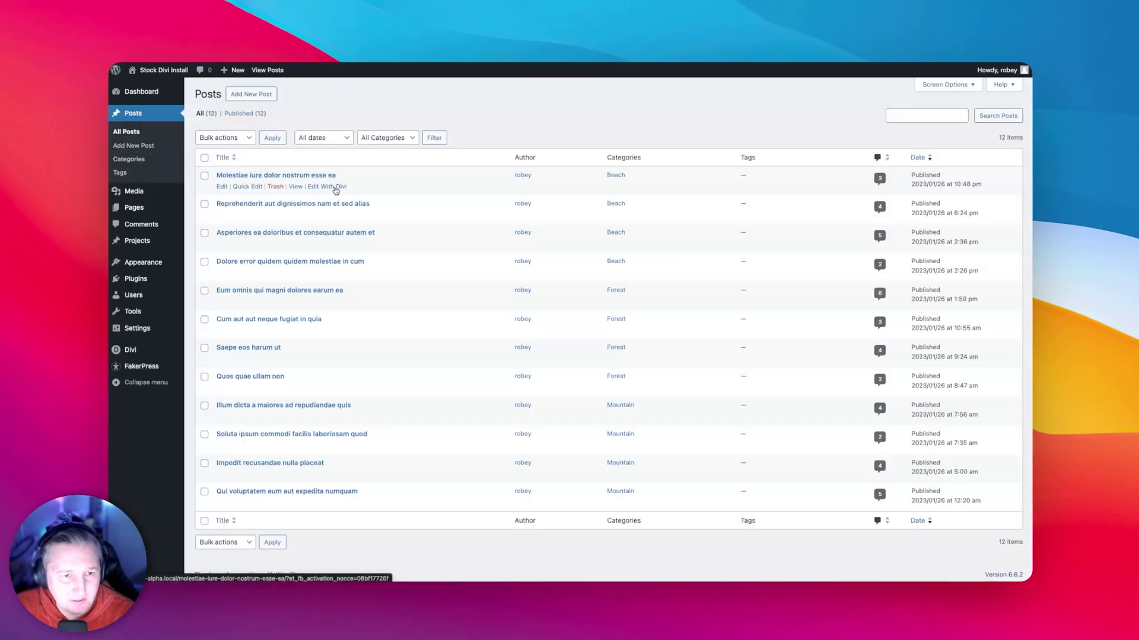
right_click(295, 186)
left_click(323, 189)
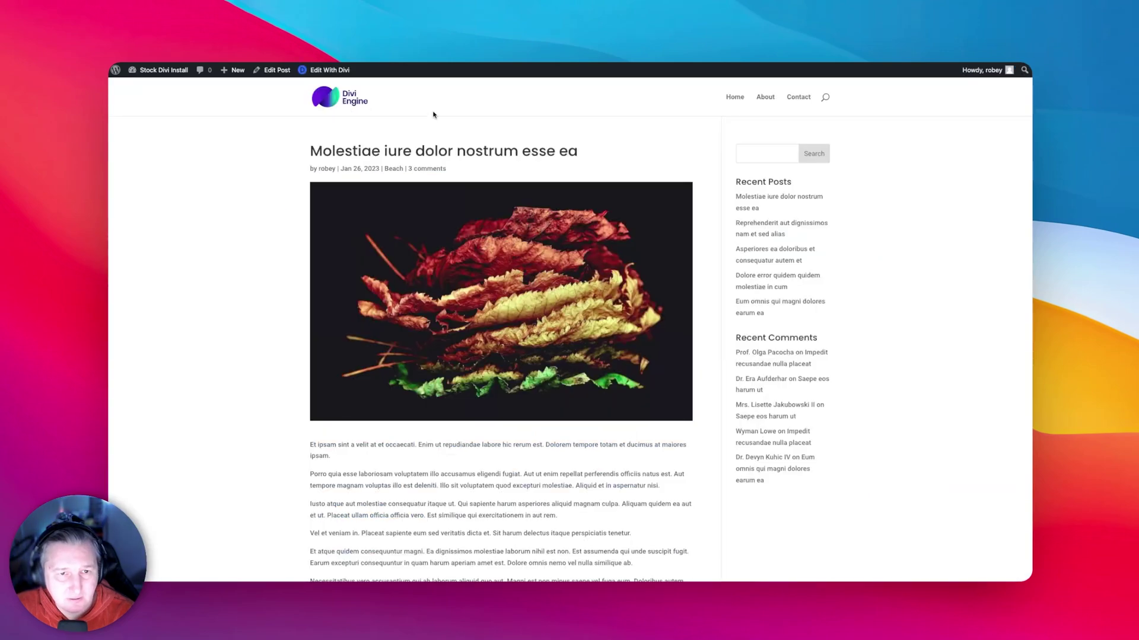
scroll(474, 355, "down", 10)
scroll(509, 470, "up", 10)
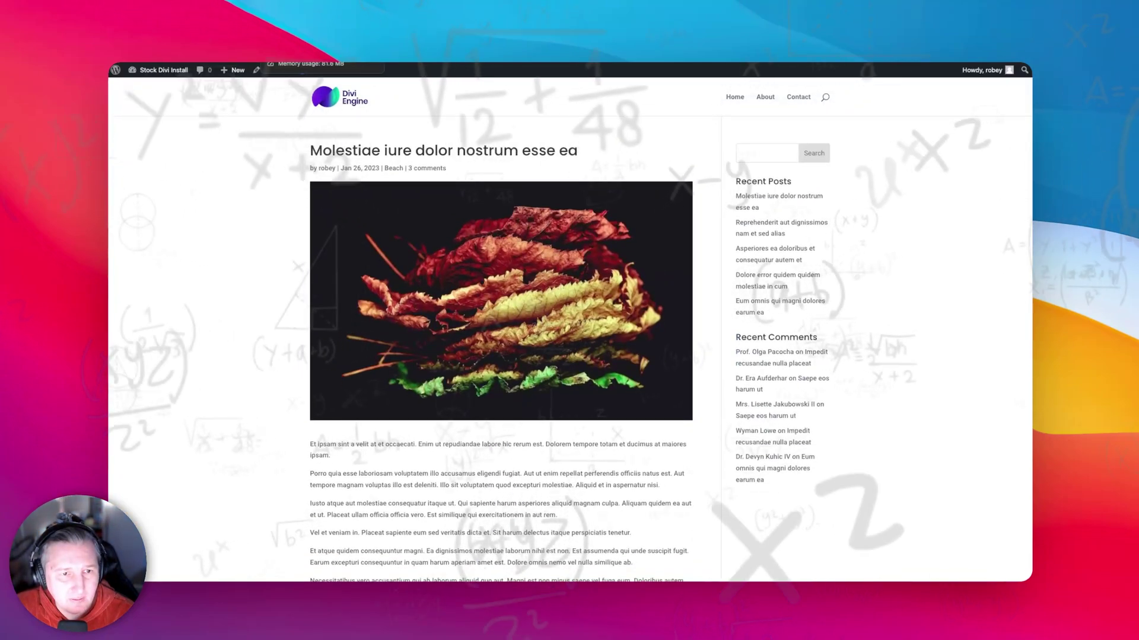
Return to the Theme Builder and open the custom body of the All Posts template for inspection.
key("super+Left")
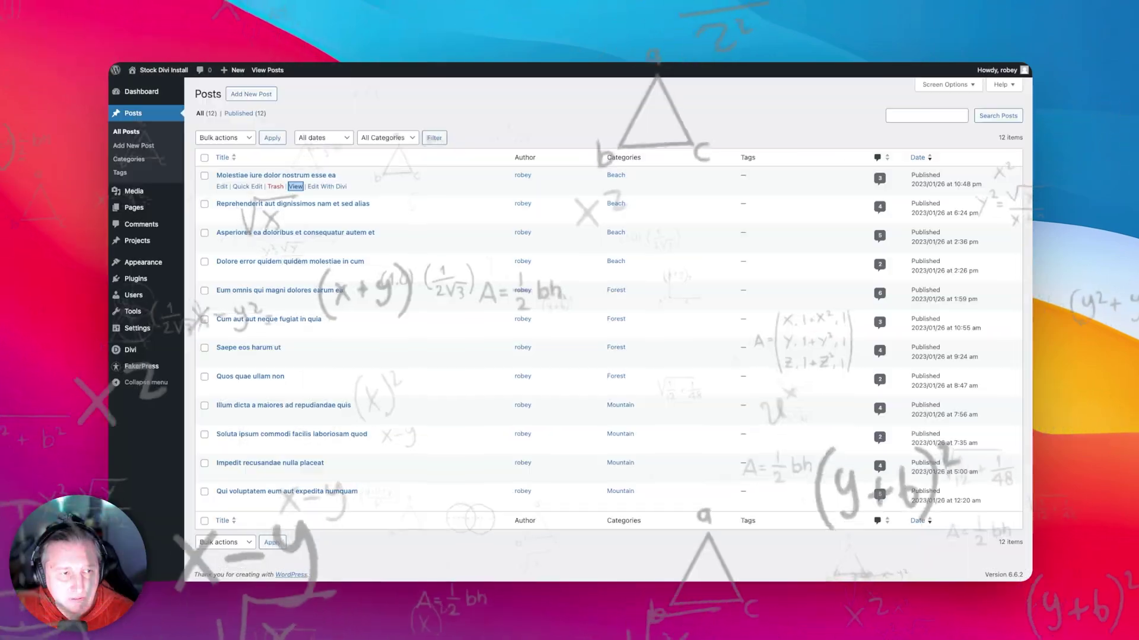
mouse_move(152, 330)
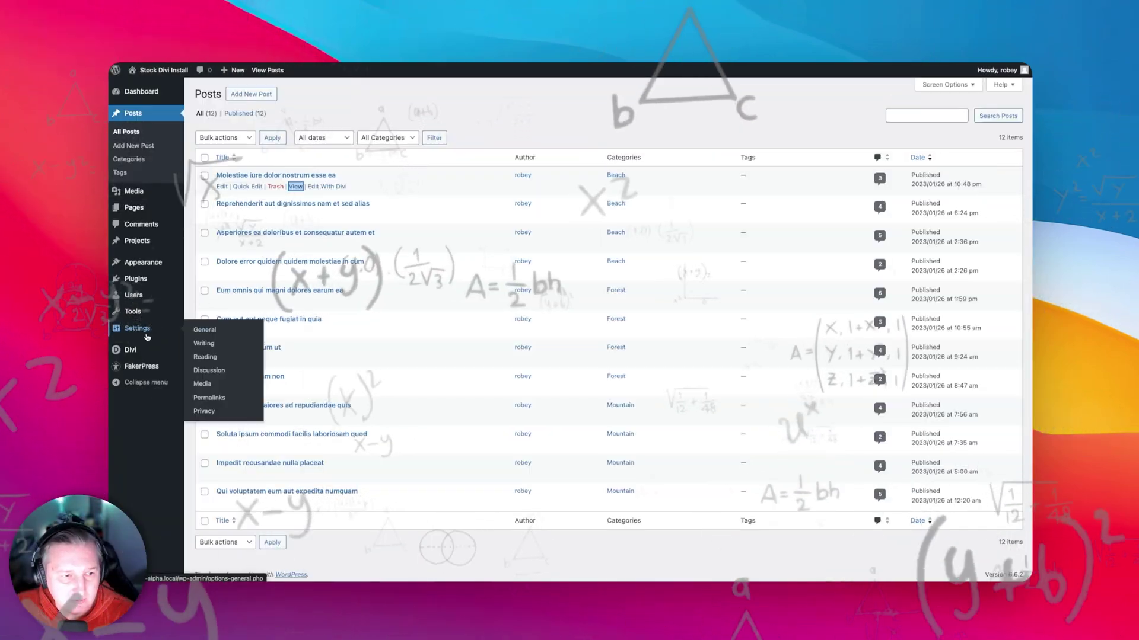
mouse_move(130, 350)
left_click(214, 392)
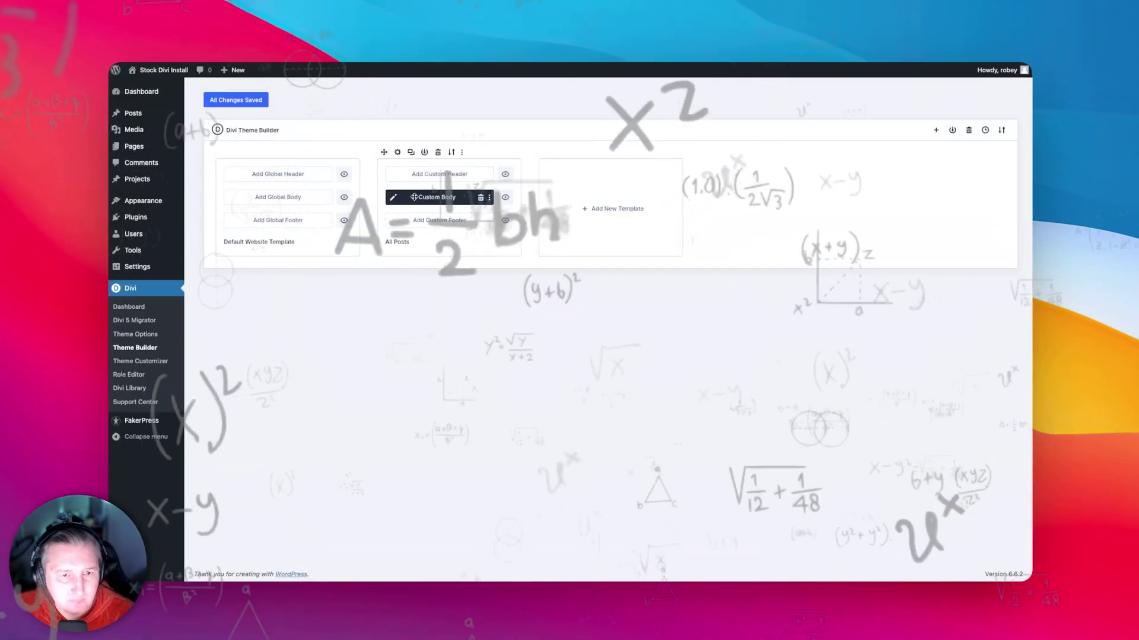
left_click(411, 197)
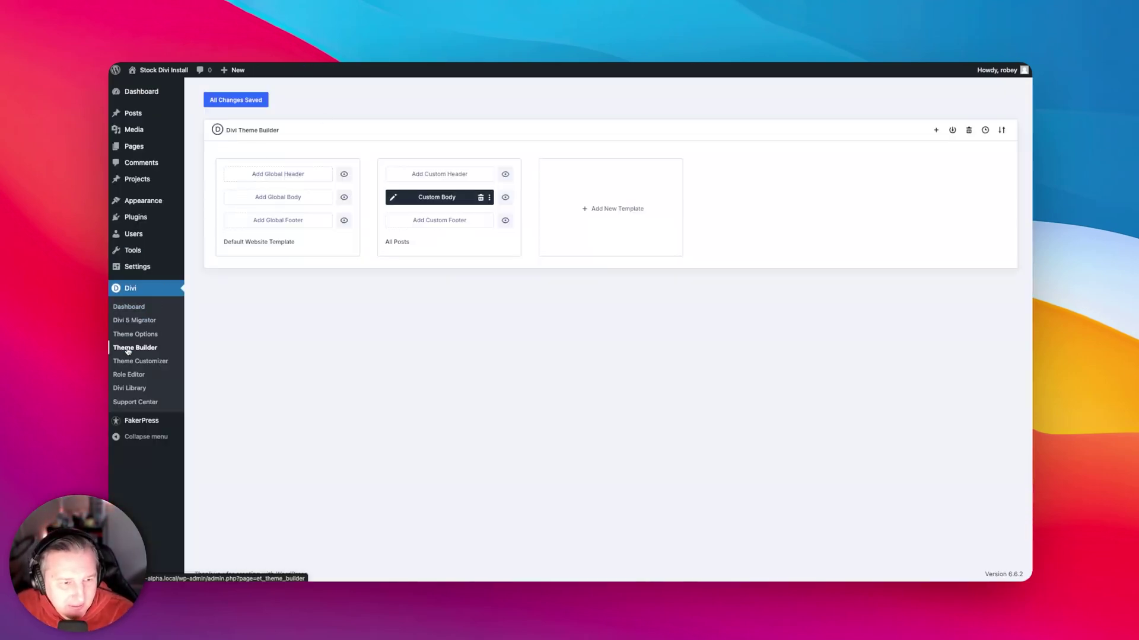
Open the Divi 5 Migrator and review the compatibility check for templates, library items, posts, pages, plugins and modules.
left_click(134, 321)
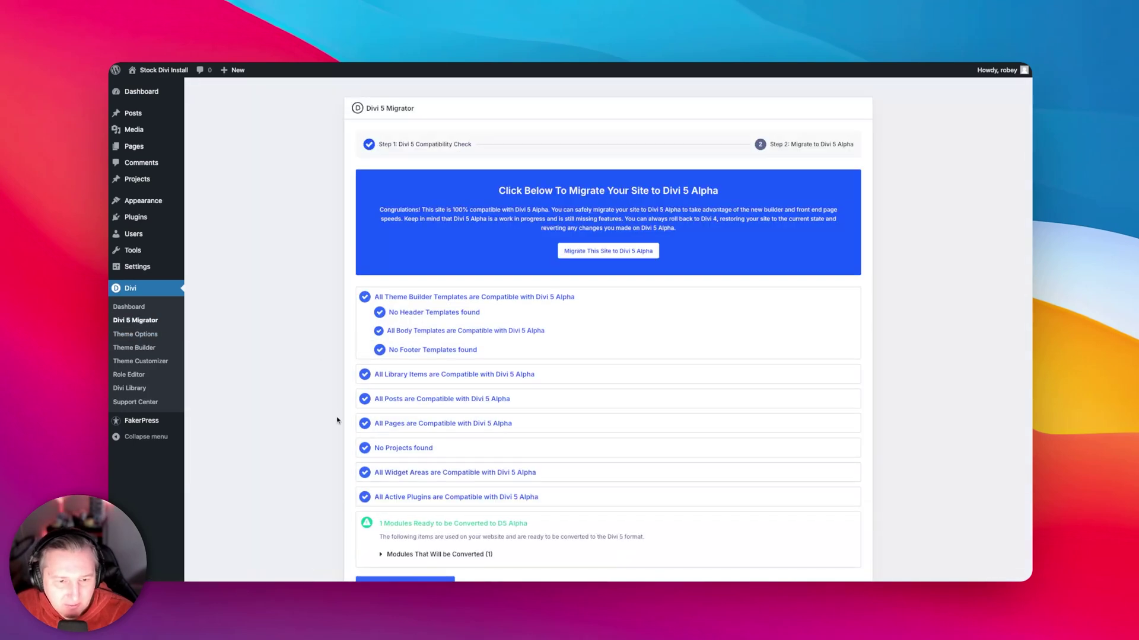
scroll(336, 420, "down", 1)
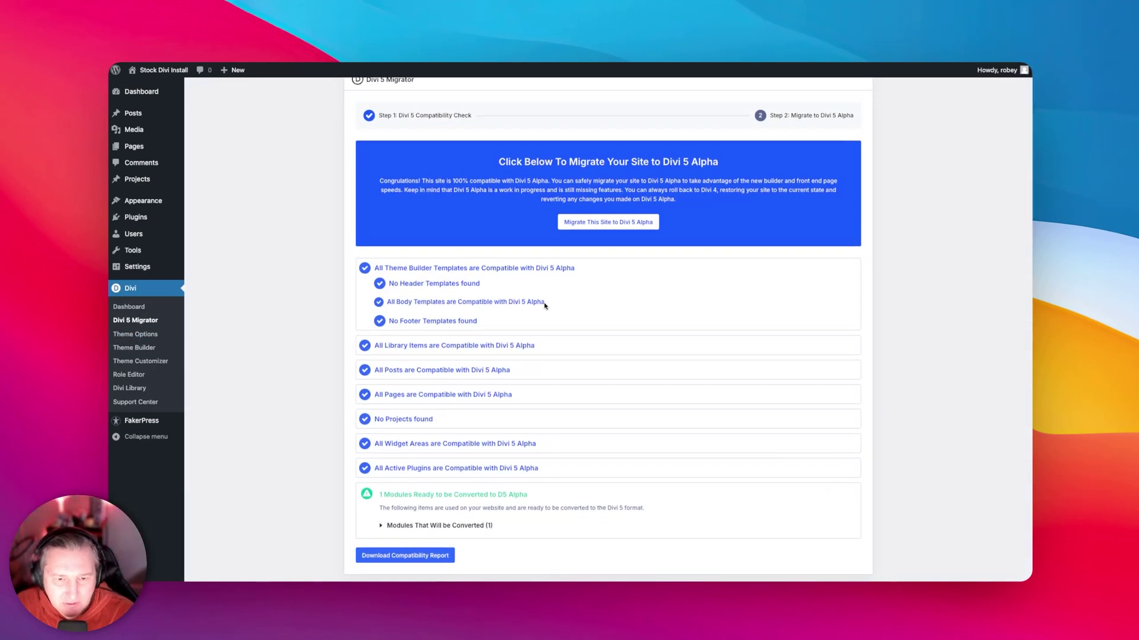
scroll(472, 405, "down", 2)
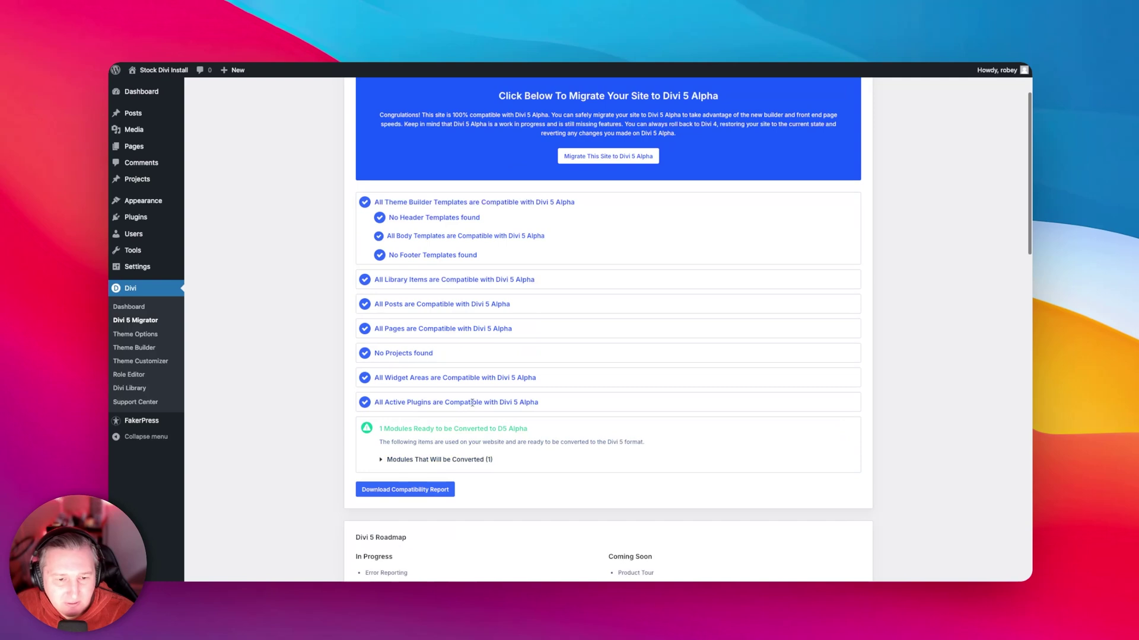
scroll(472, 403, "down", 3)
scroll(473, 403, "up", 6)
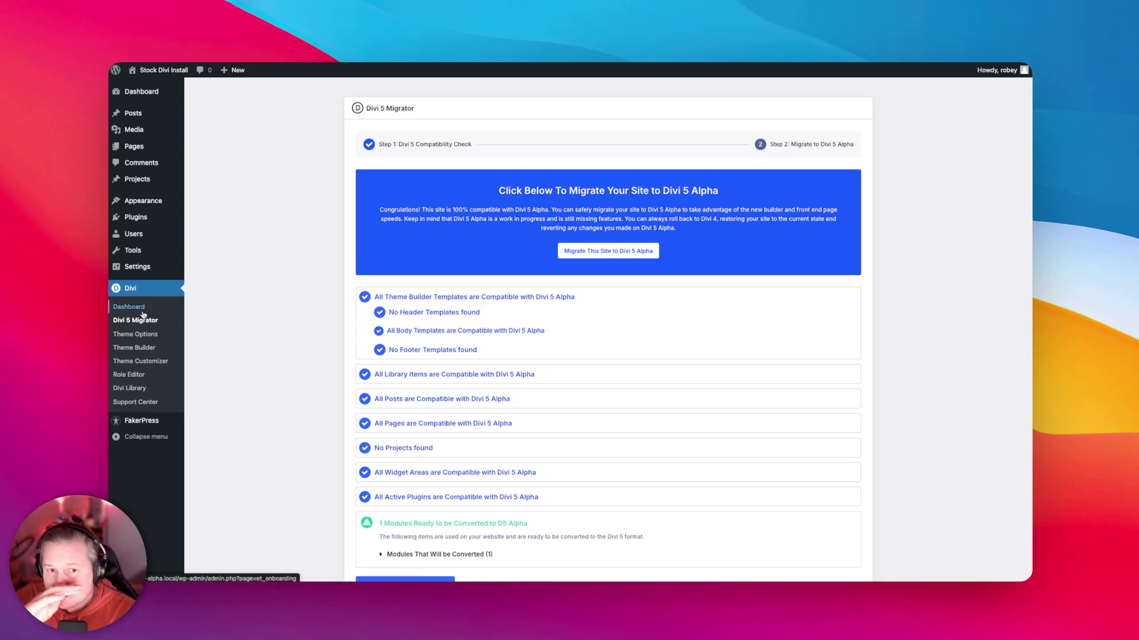
Start building a global header for the Default Website Template and insert a single-column row.
left_click(142, 348)
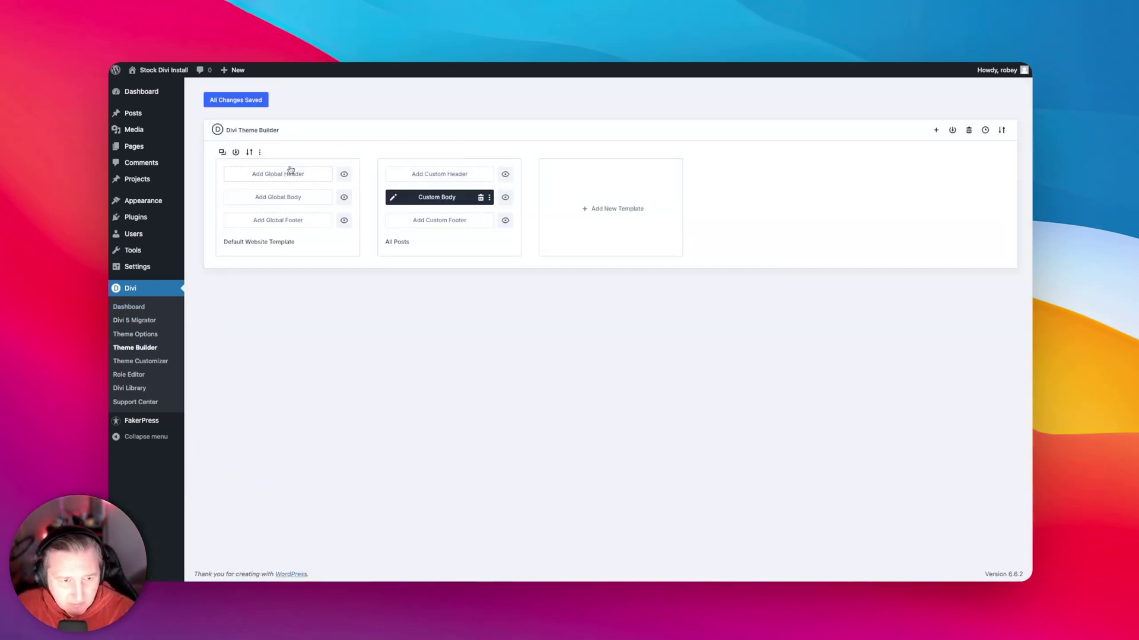
mouse_move(293, 172)
left_click(256, 181)
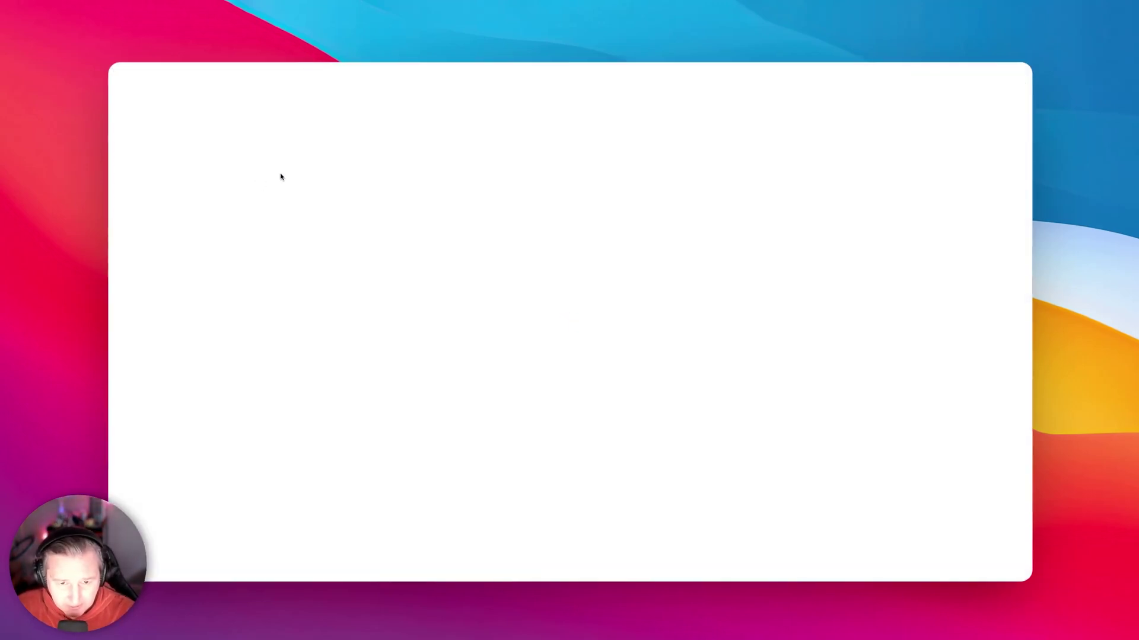
left_click(511, 120)
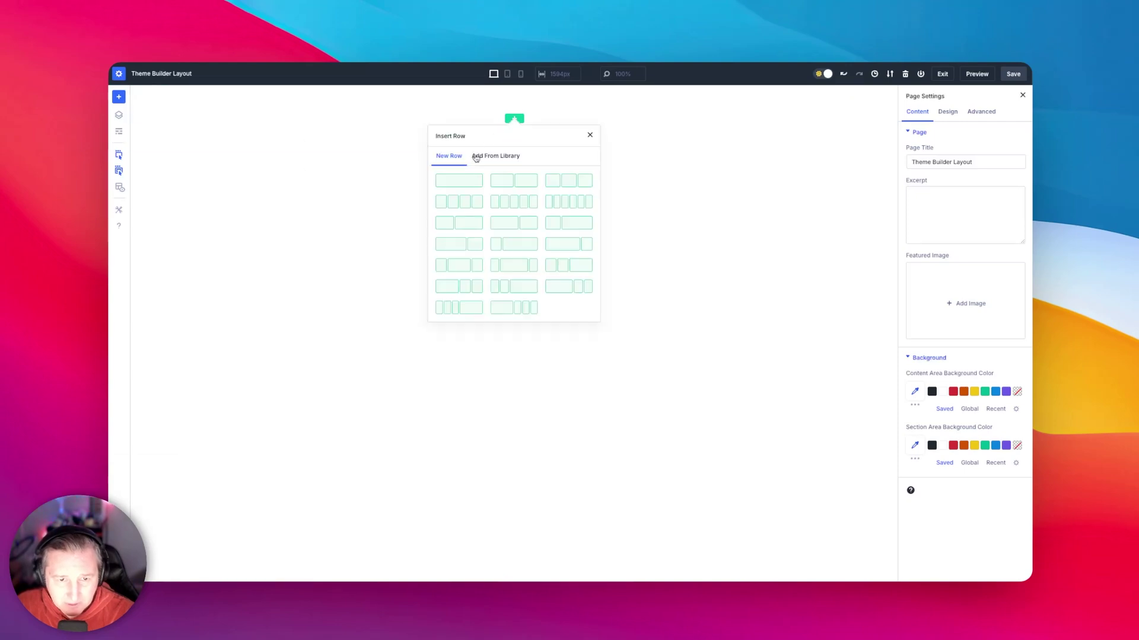
left_click(458, 181)
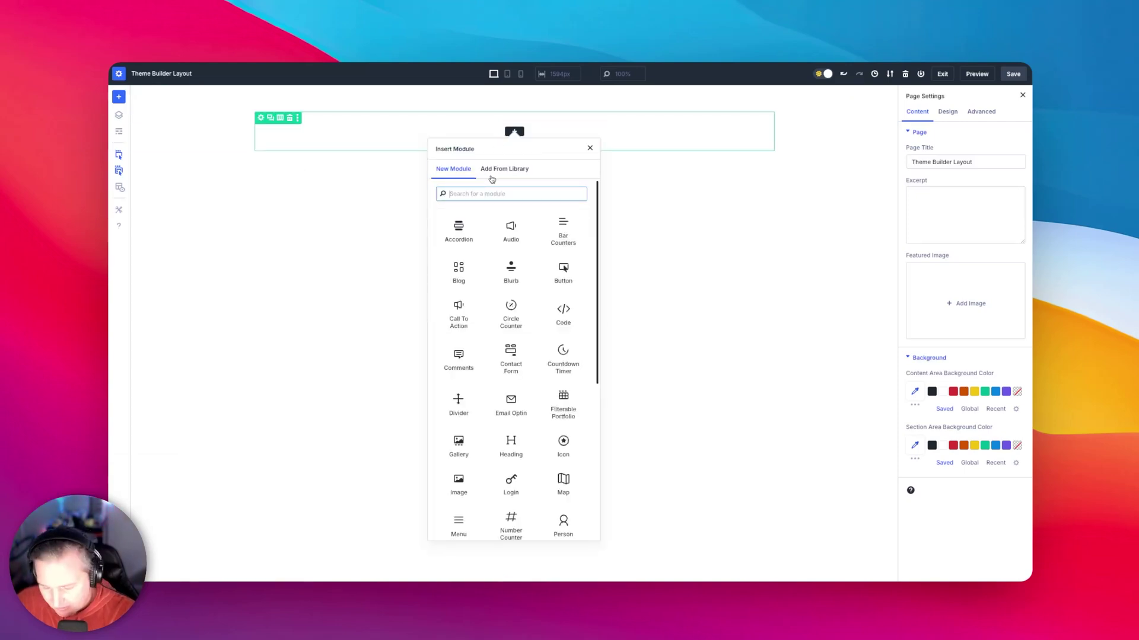
Add a Menu module to the header row and enable its search icon.
type("men")
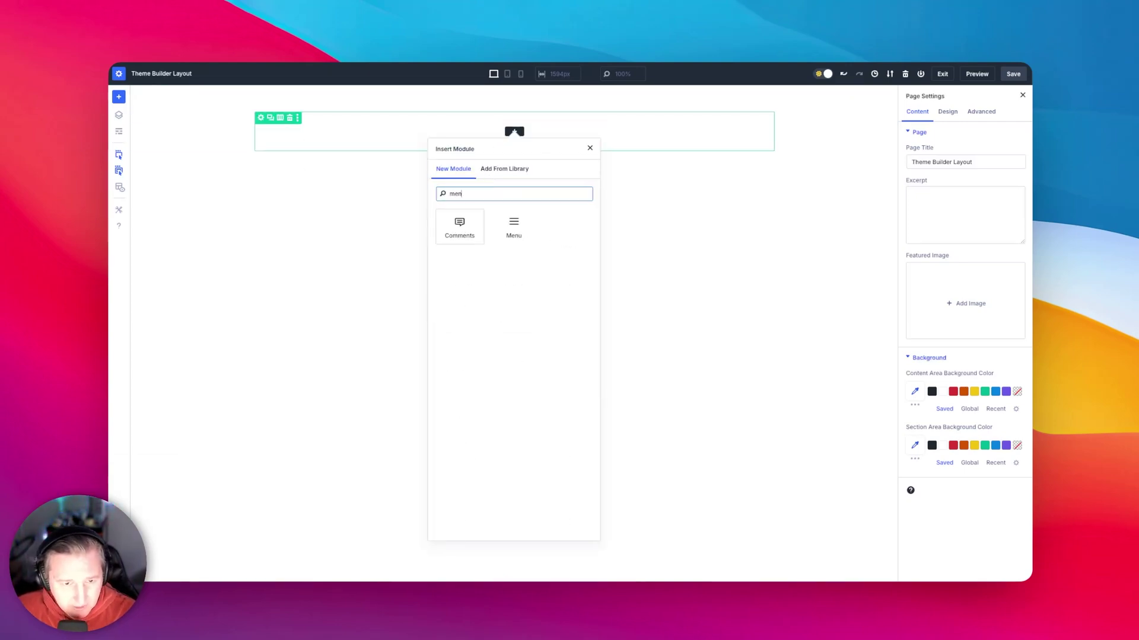
left_click(513, 226)
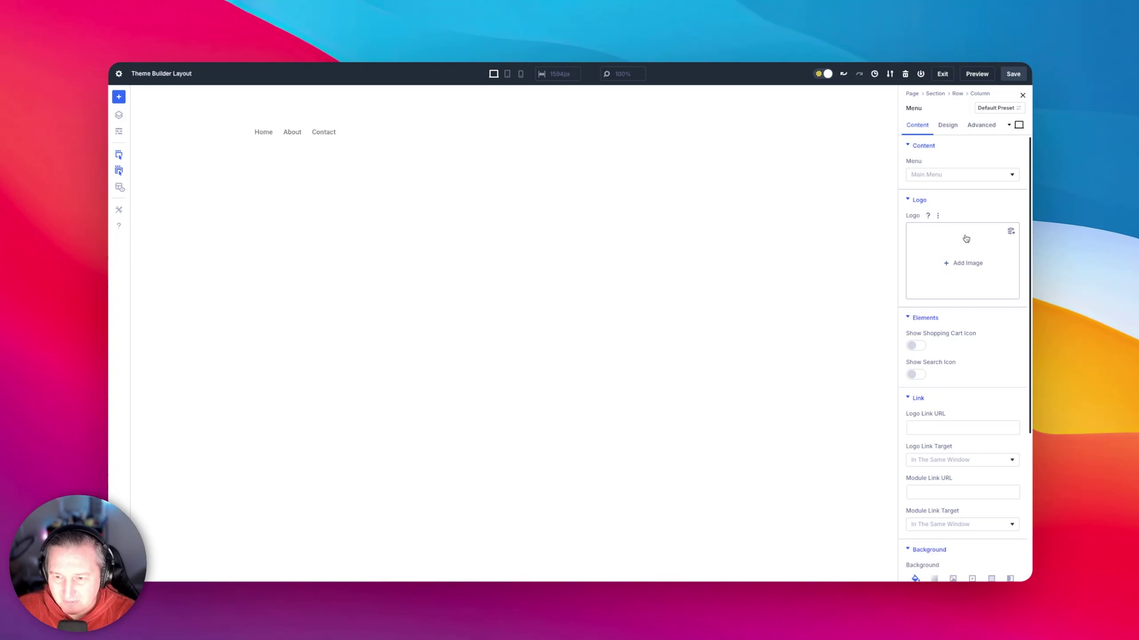
left_click(914, 375)
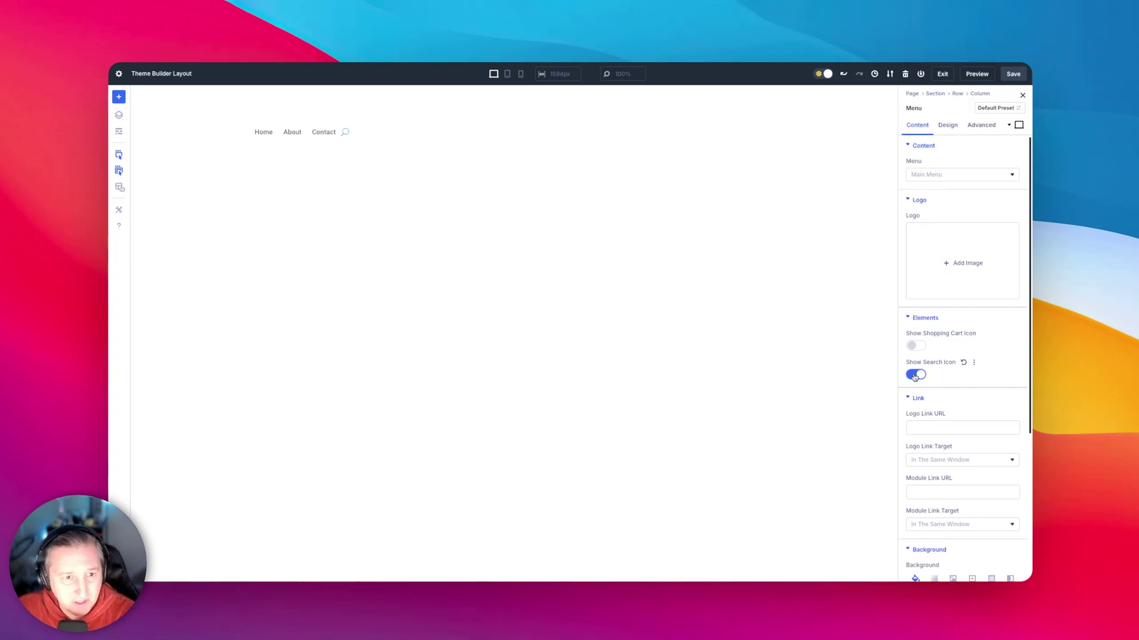
Set the menu's search icon color to red in the module's design settings.
left_click(946, 126)
scroll(938, 350, "down", 2)
scroll(938, 353, "down", 5)
scroll(938, 352, "down", 7)
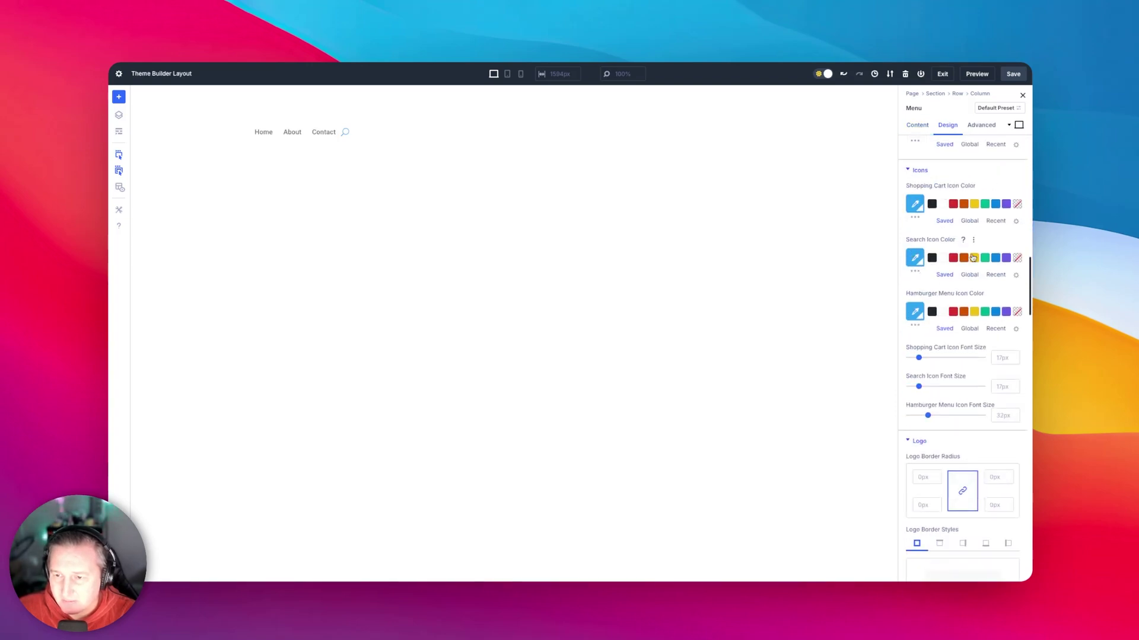
left_click(954, 258)
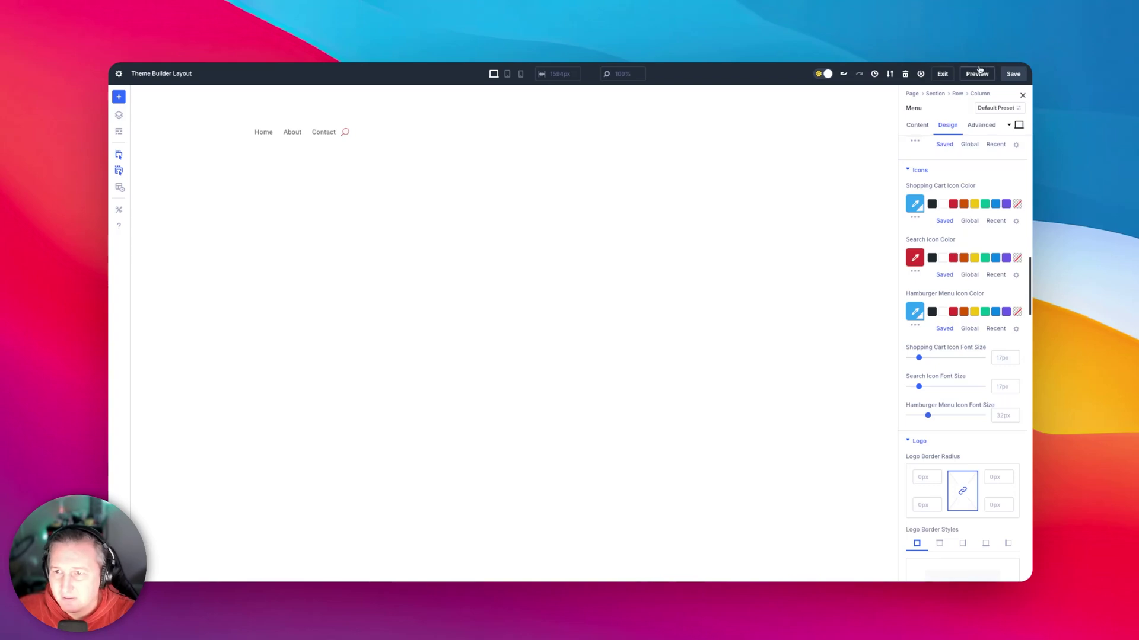
Save the header layout and the Theme Builder changes, and check the header on the front-end post.
left_click(1012, 75)
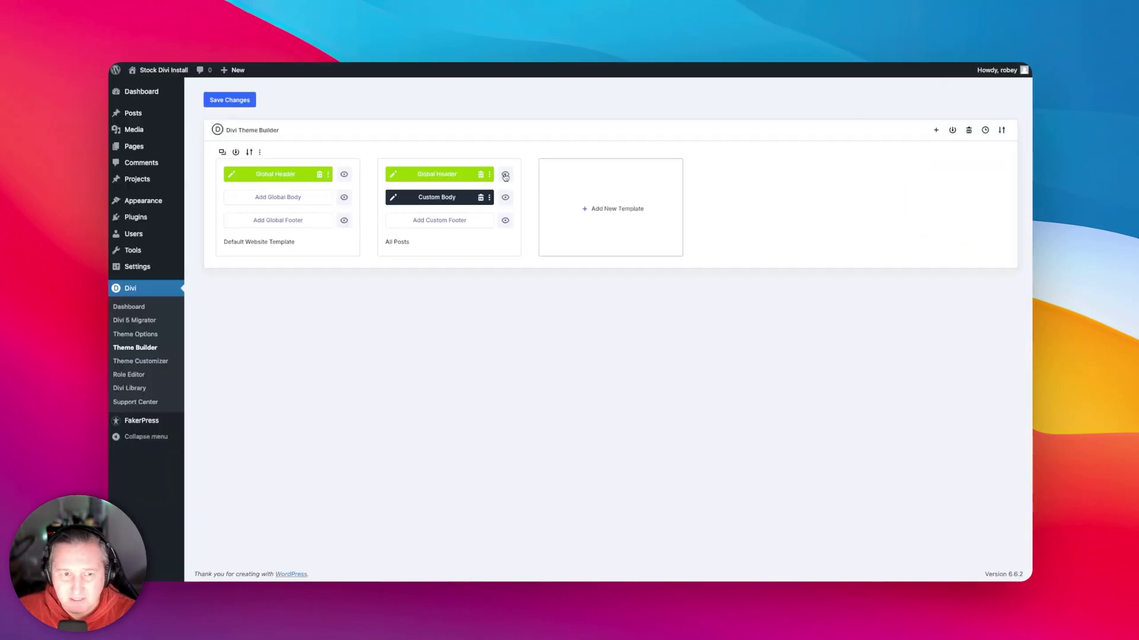
left_click(230, 99)
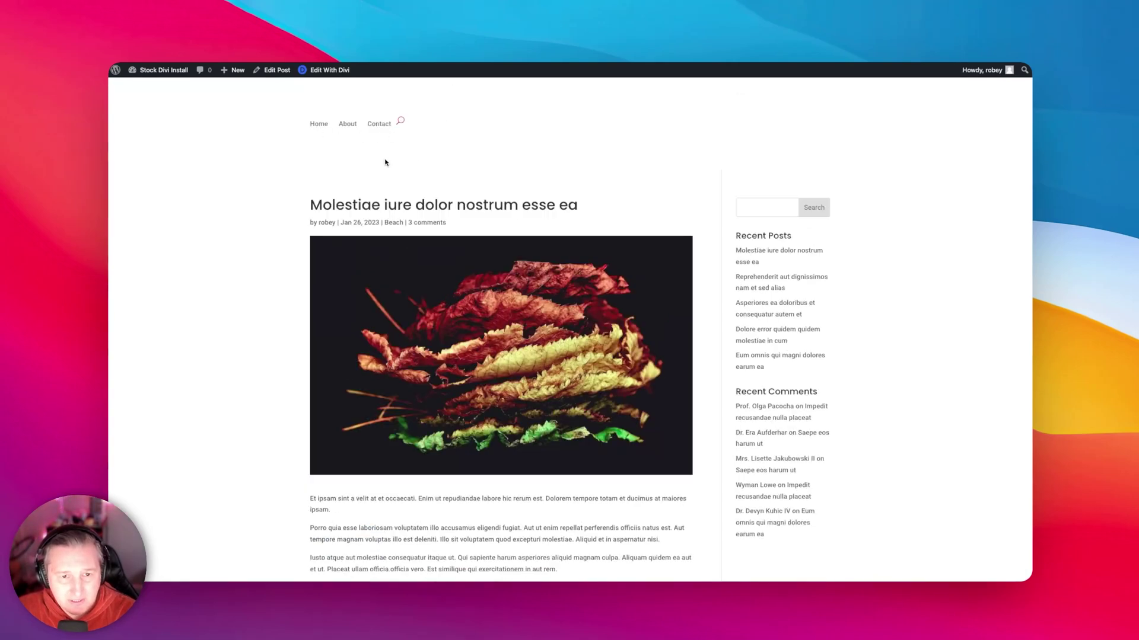
scroll(408, 365, "down", 5)
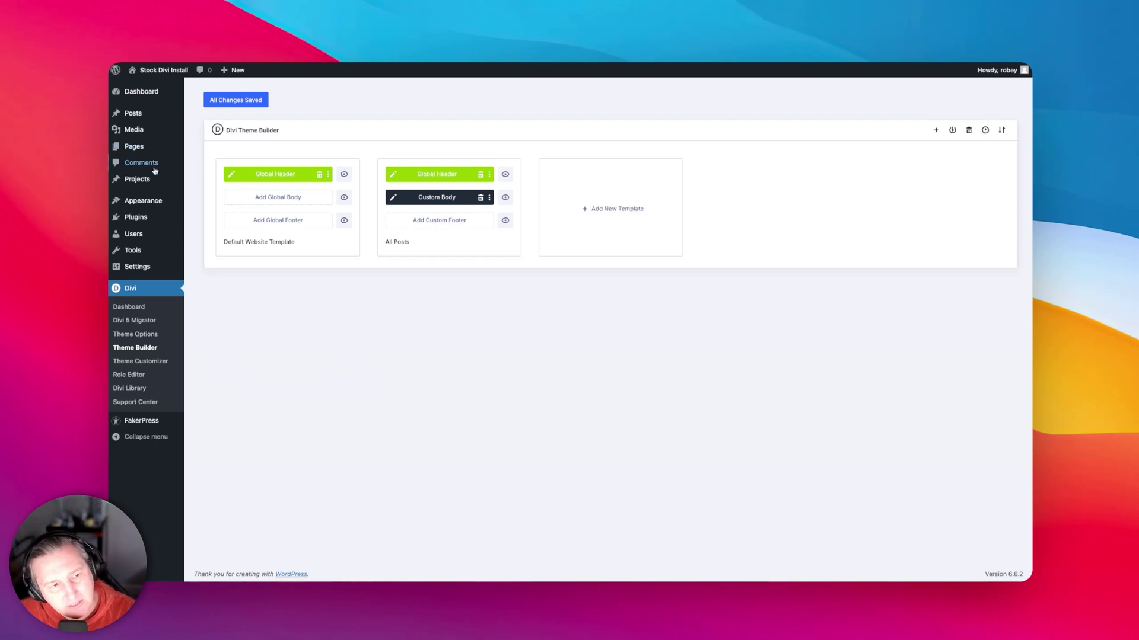
Upload and install the plugin file divi-bodycommerce-latest.zip, and try to activate the plugin.
mouse_move(150, 220)
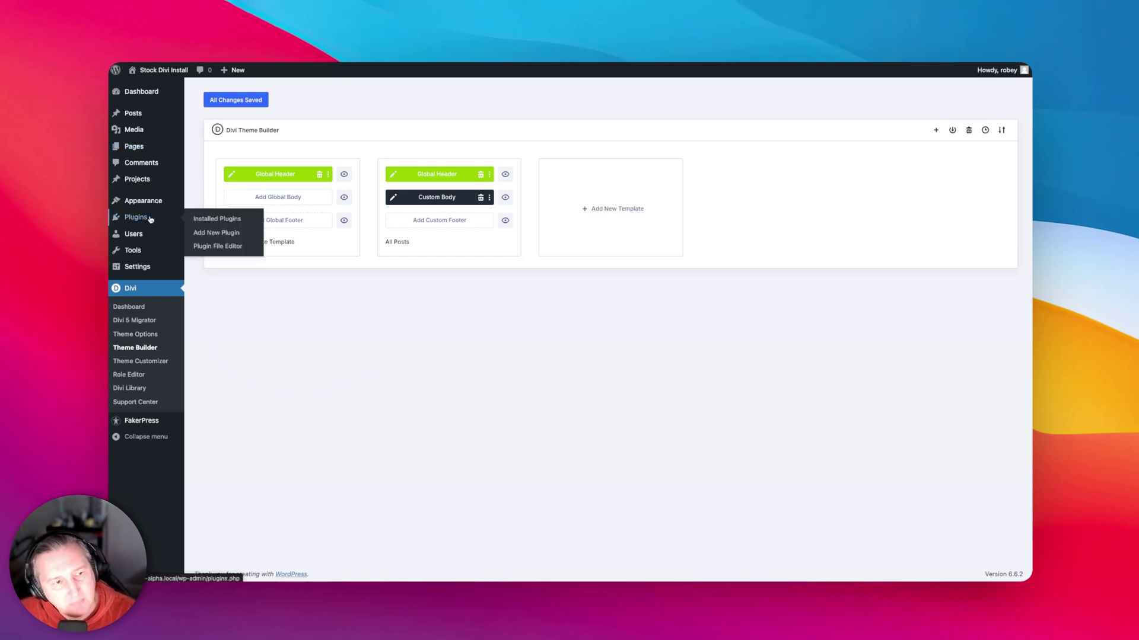
left_click(203, 233)
left_click(285, 94)
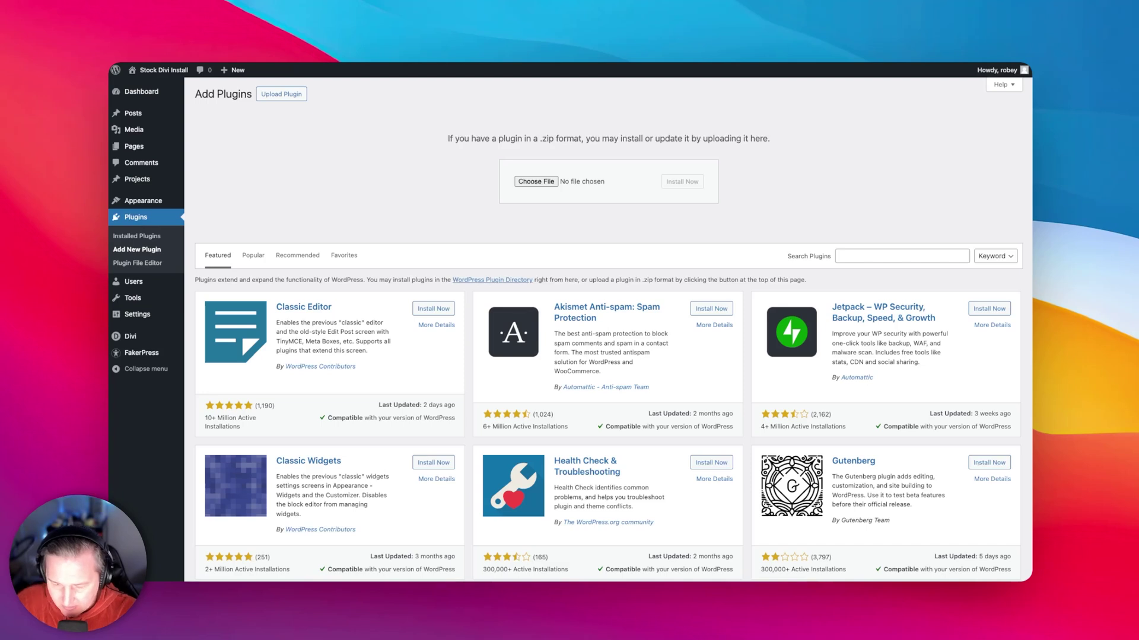
left_click_drag(457, 427, 596, 181)
left_click(671, 182)
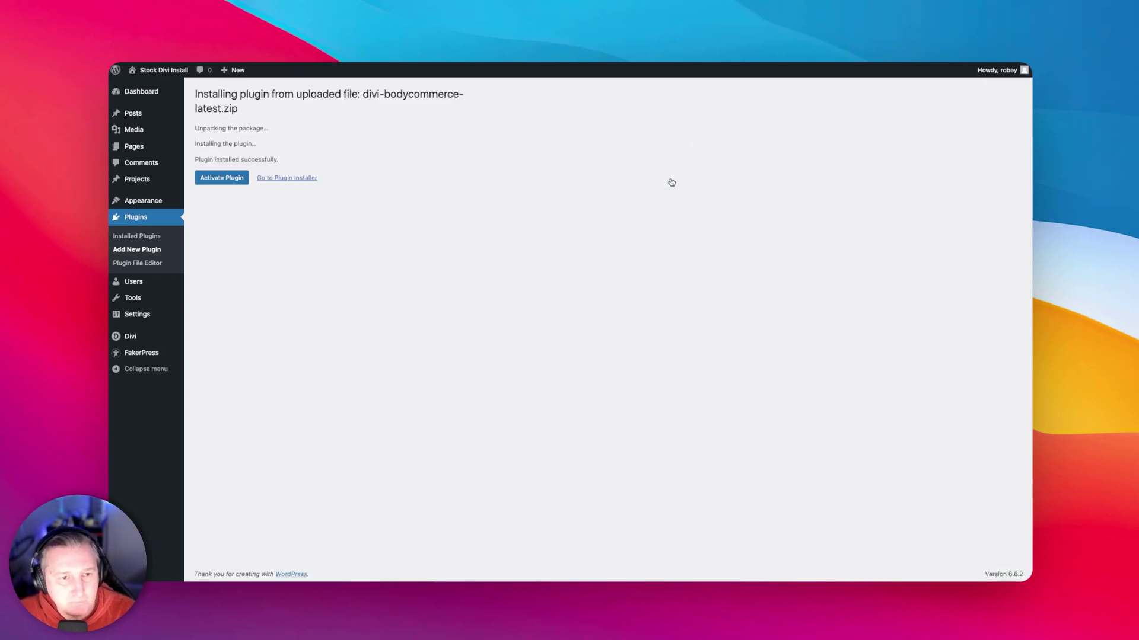
left_click(236, 181)
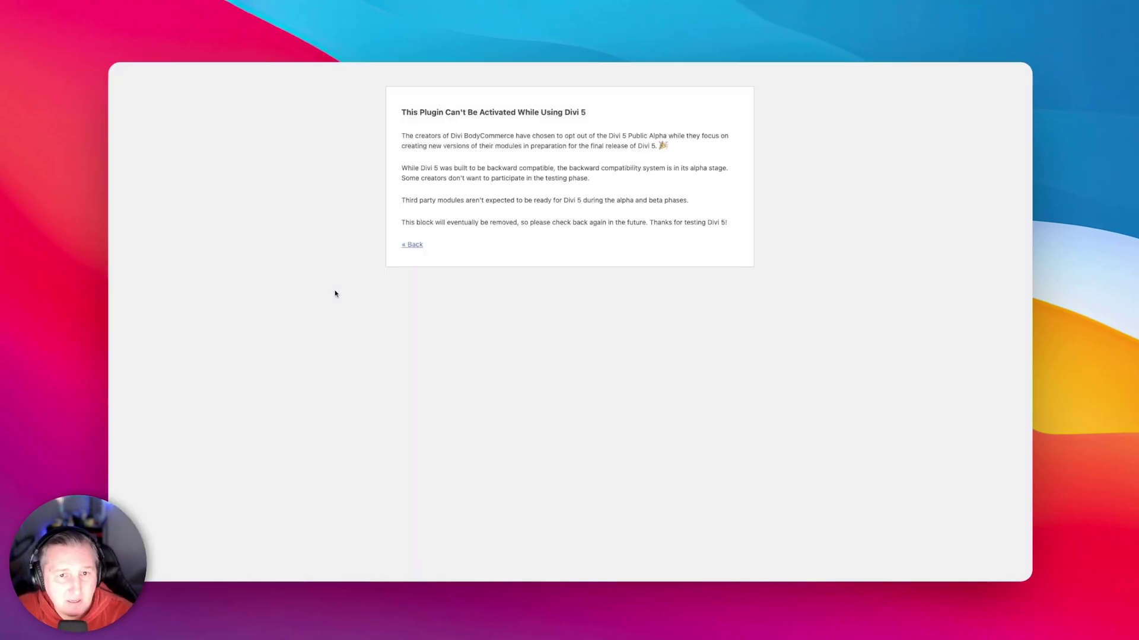